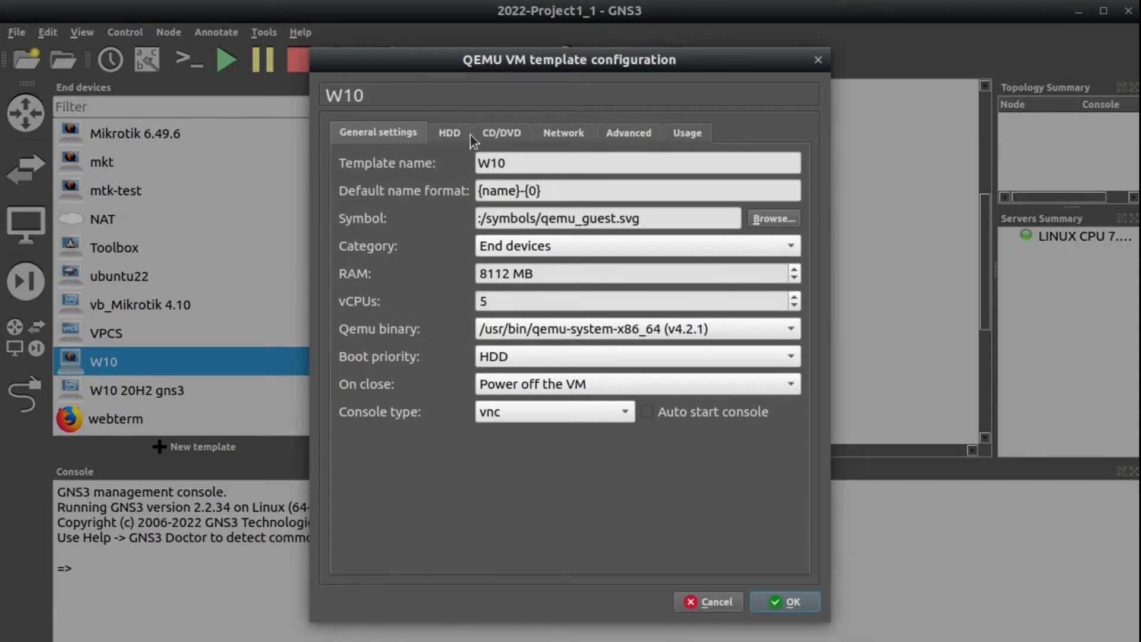
Show the W10 template's disk settings, with W10-hda.qcow2 as the primary disk image.
click(454, 136)
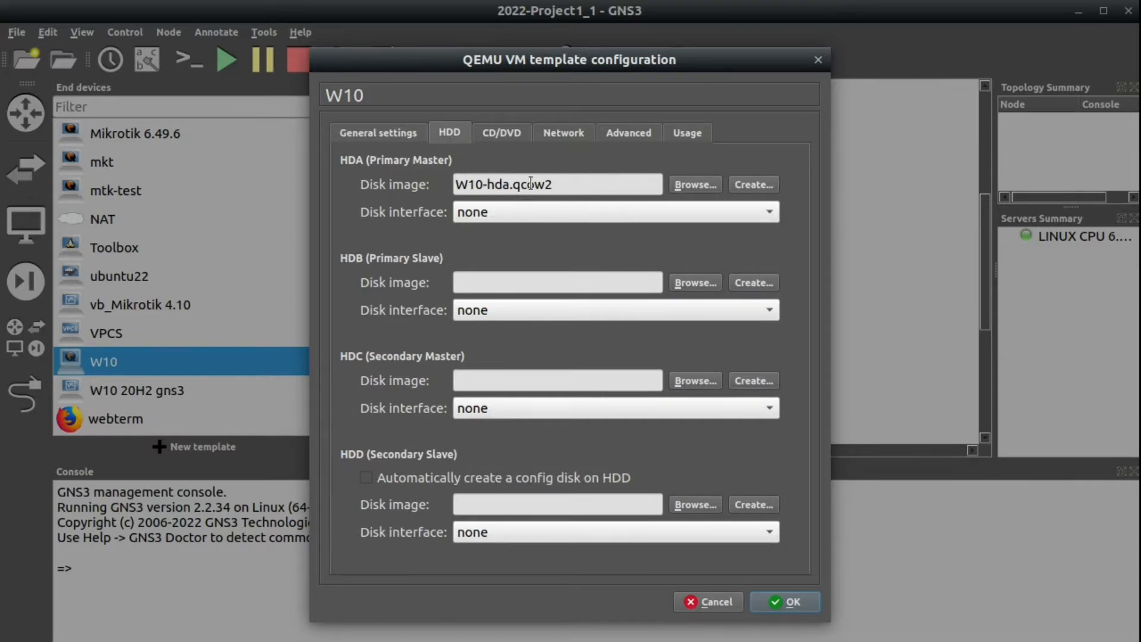
Copy the location of W10-hda.qcow2 from the HDA browser, then close the template settings unchanged.
drag(563, 192, 425, 181)
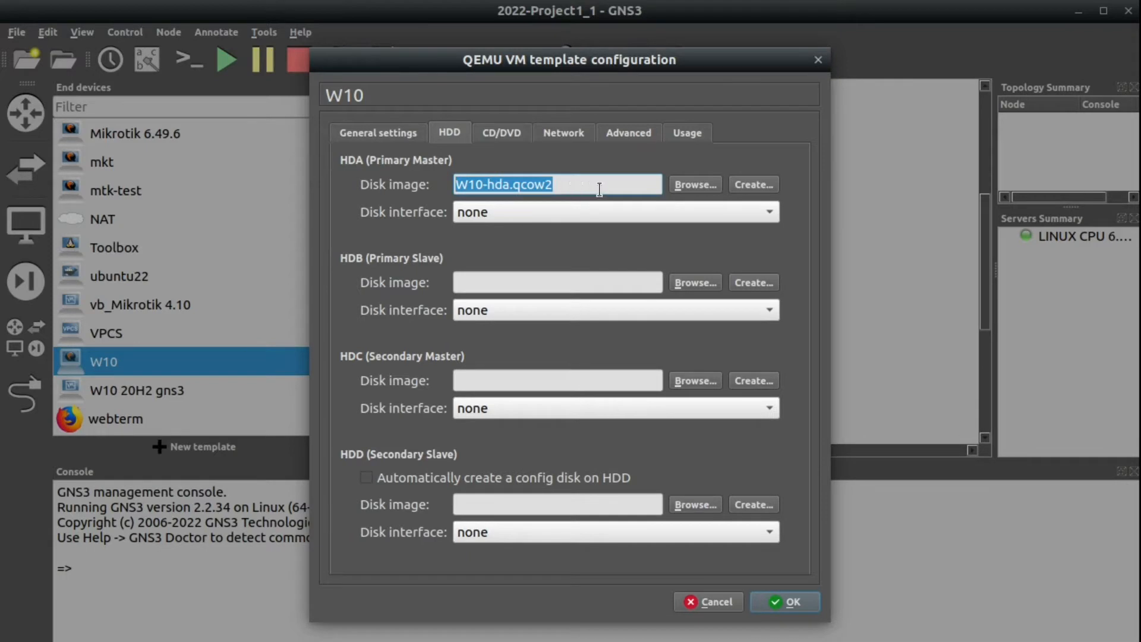
click(696, 187)
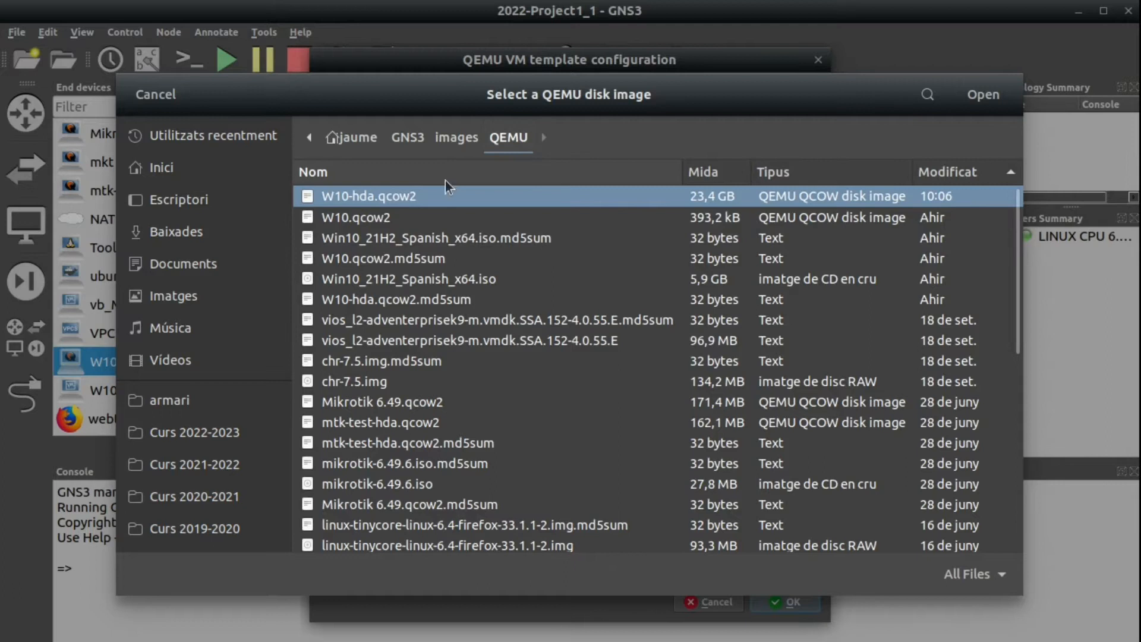
right_click(426, 199)
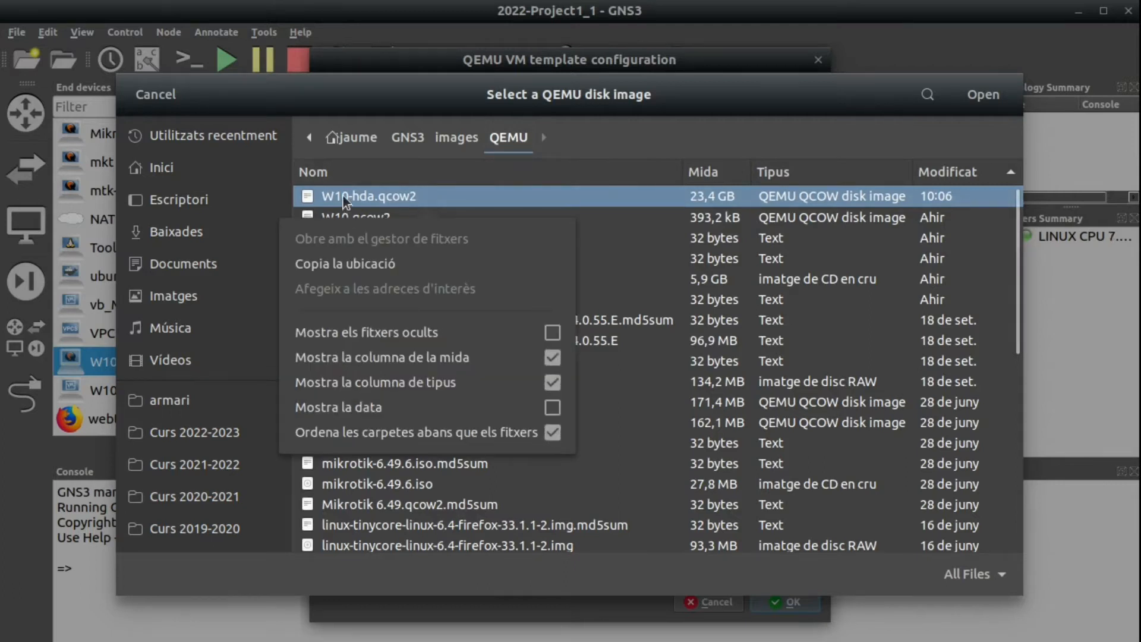
click(347, 265)
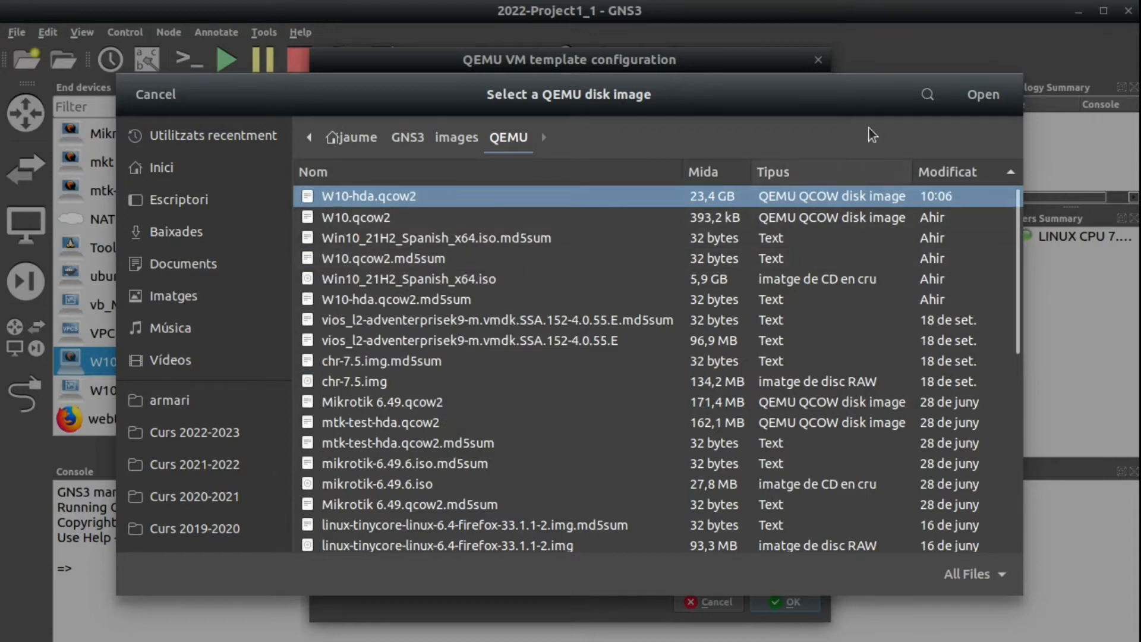
click(157, 93)
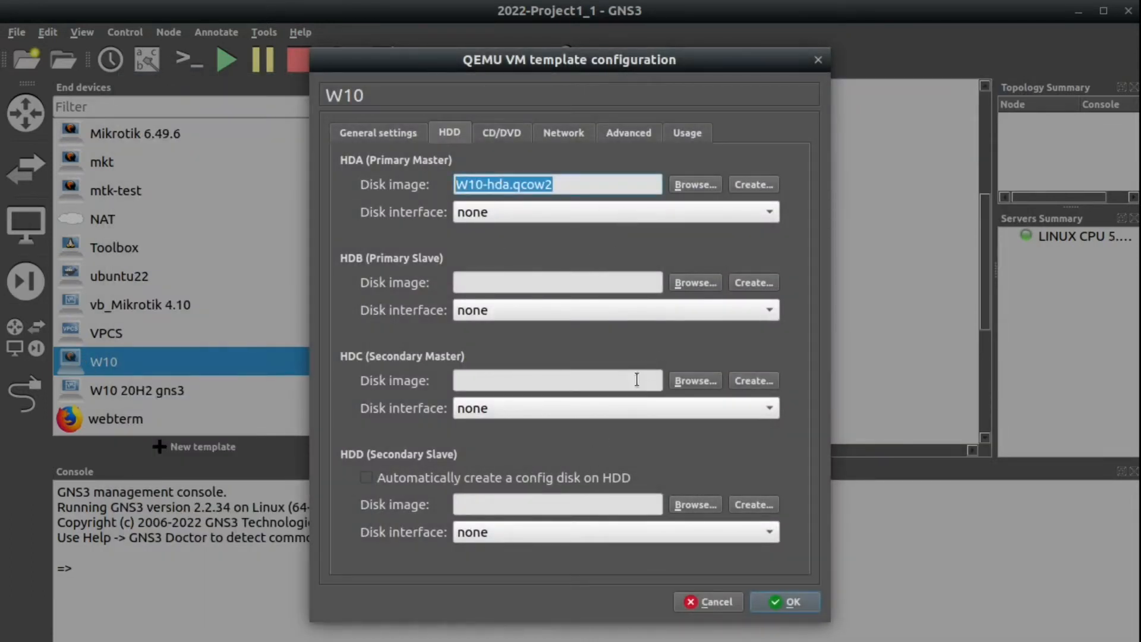
click(773, 605)
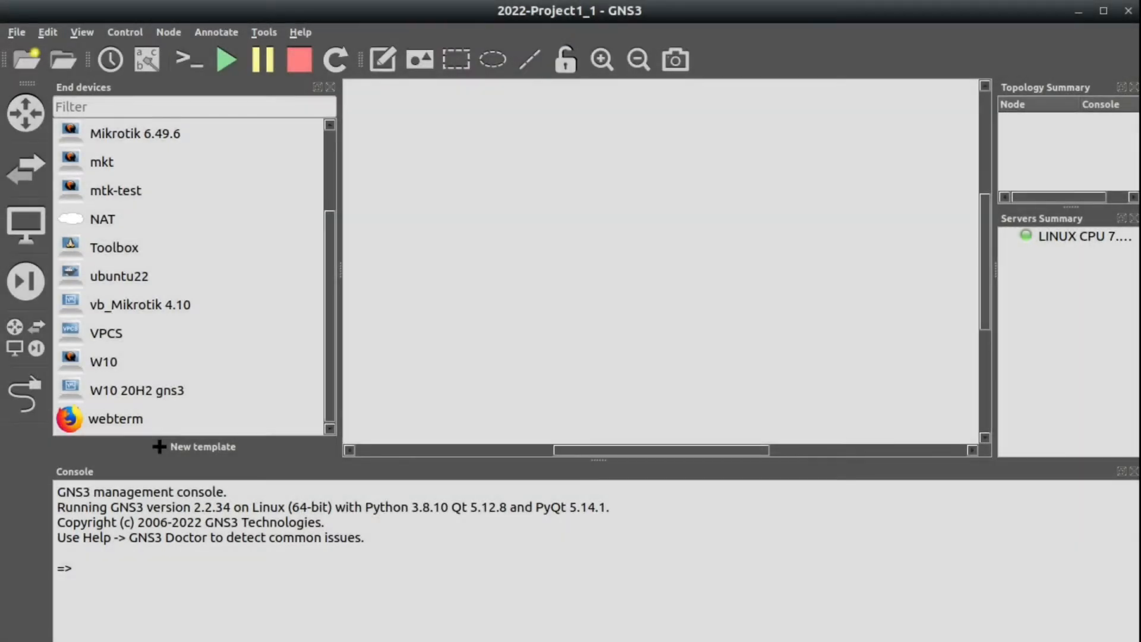
Begin a qemu-img resize command in a new GNOME Terminal window.
key(ctrl+alt+t)
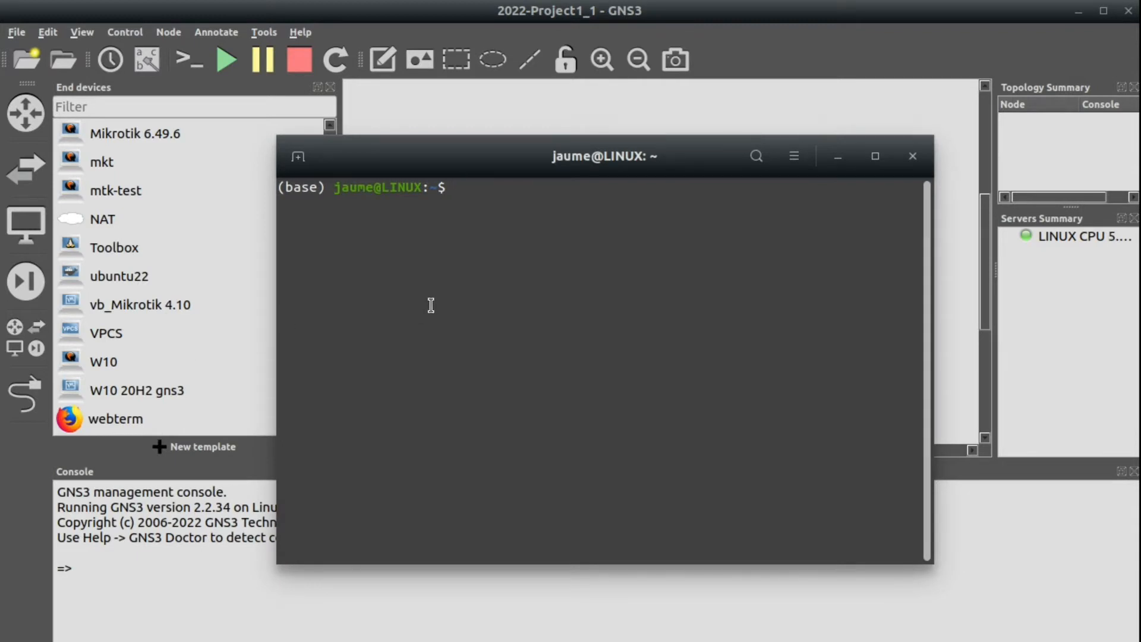
click(0, 269)
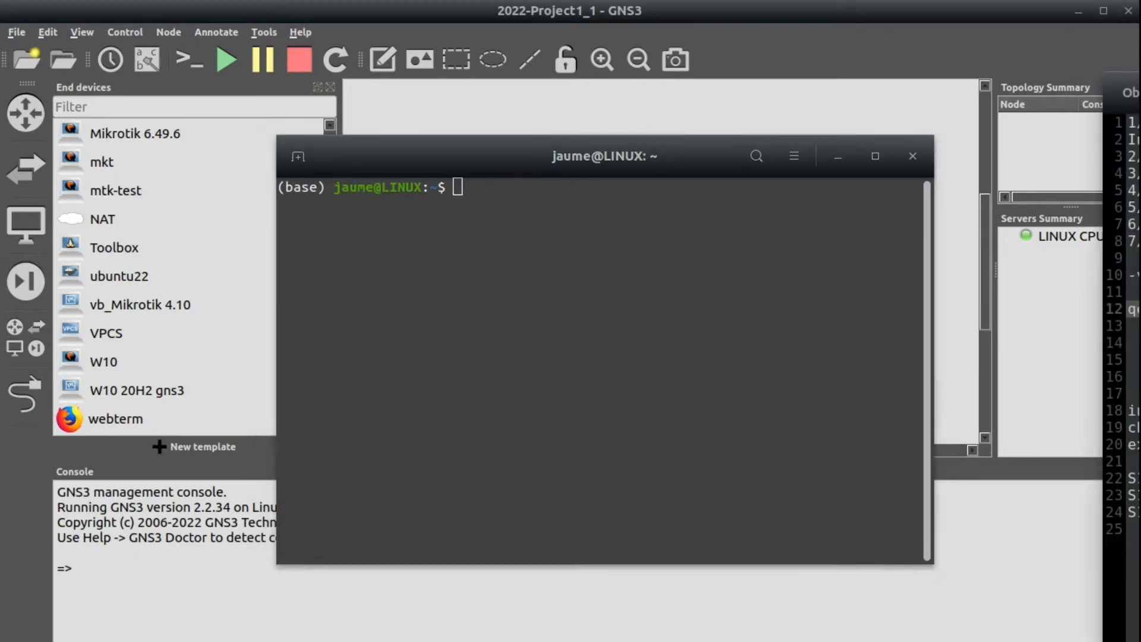
click(629, 221)
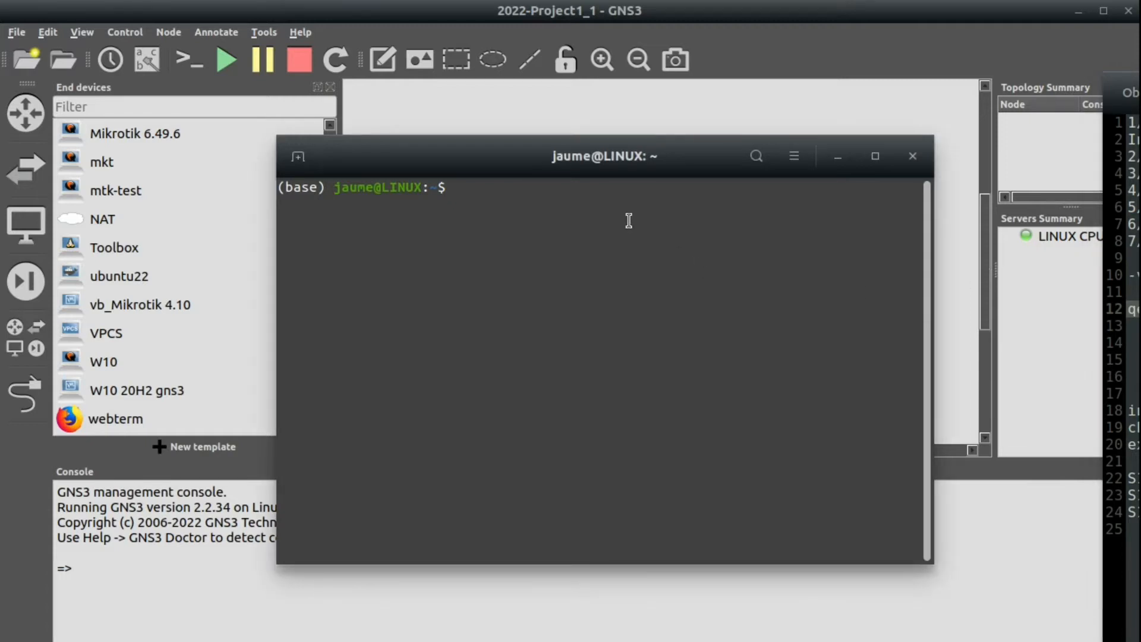
text(quemu-img)
key(Left)
key(Left)
key(Left)
key(Left)
key(Left)
key(Left)
key(Left)
key(Left)
key(BackSpace)
key(Right)
key(Right)
key(Right)
key(Right)
key(Right)
key(Right)
key(Right)
key(Right)
text(rese)
key(BackSpace)
text(iz)
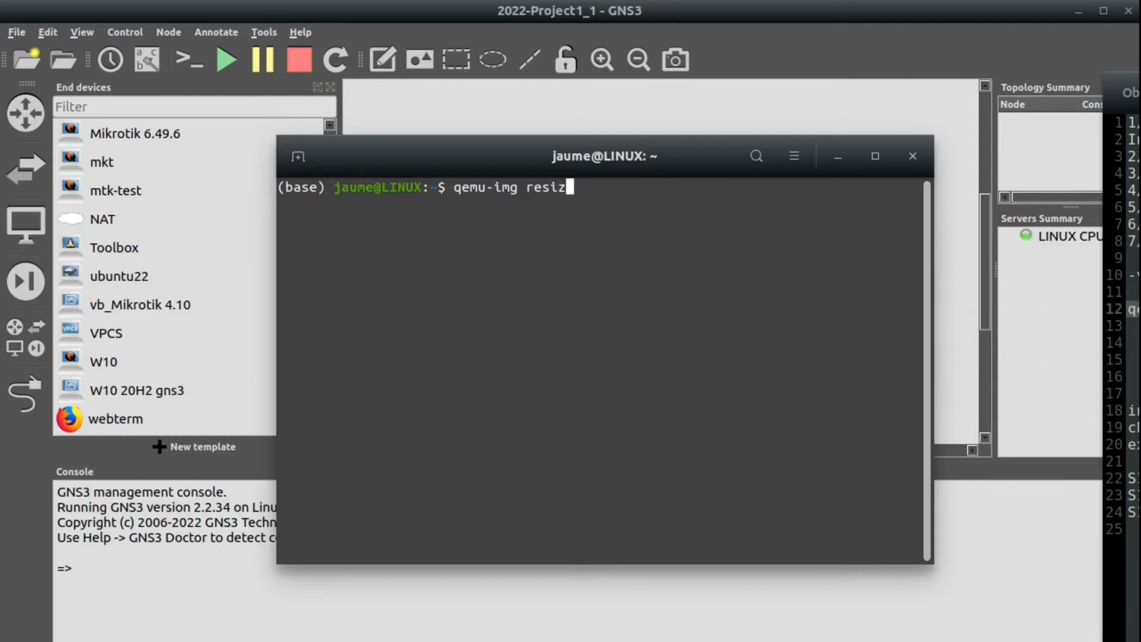
text(e)
Paste the W10-hda.qcow2 path, add +15G, run the resize and return to GNS3.
right_click(672, 208)
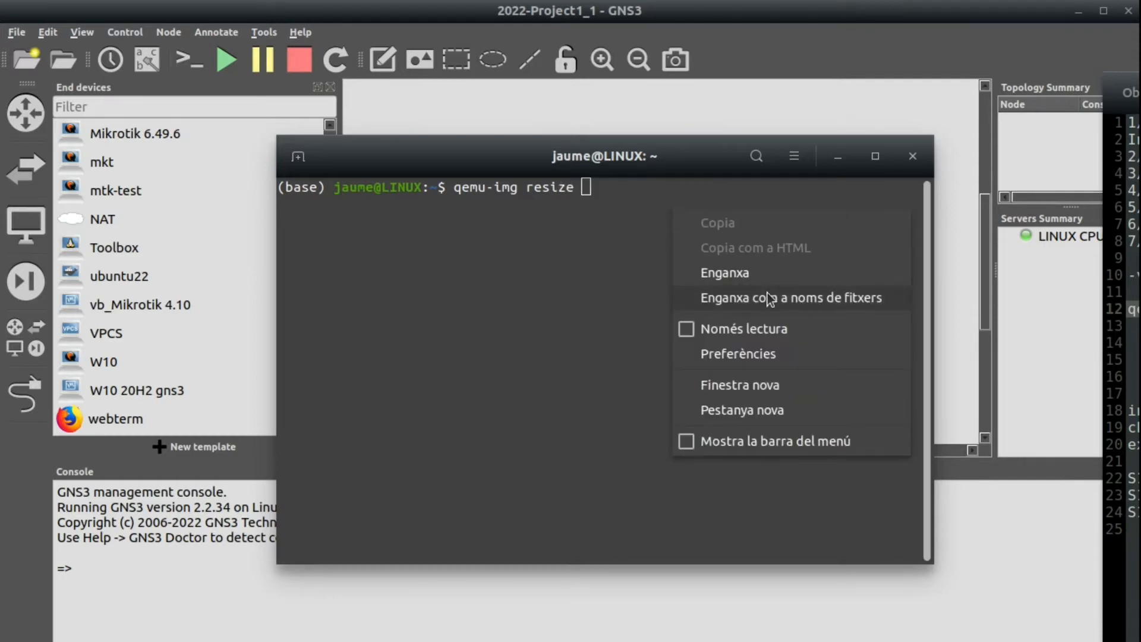
click(768, 277)
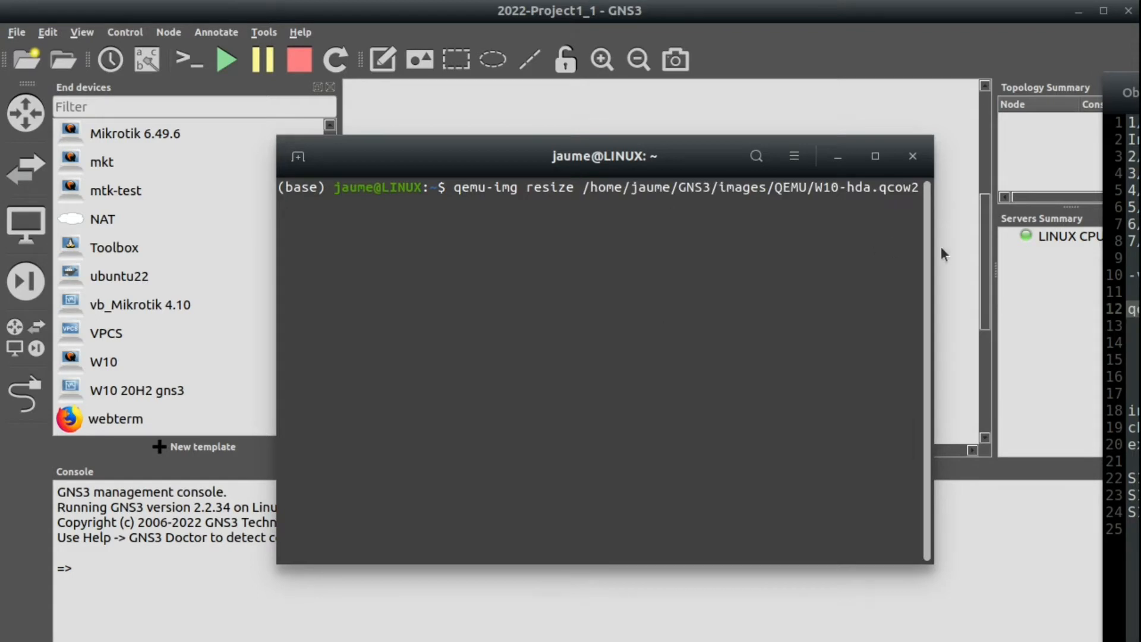
drag(940, 246, 1021, 238)
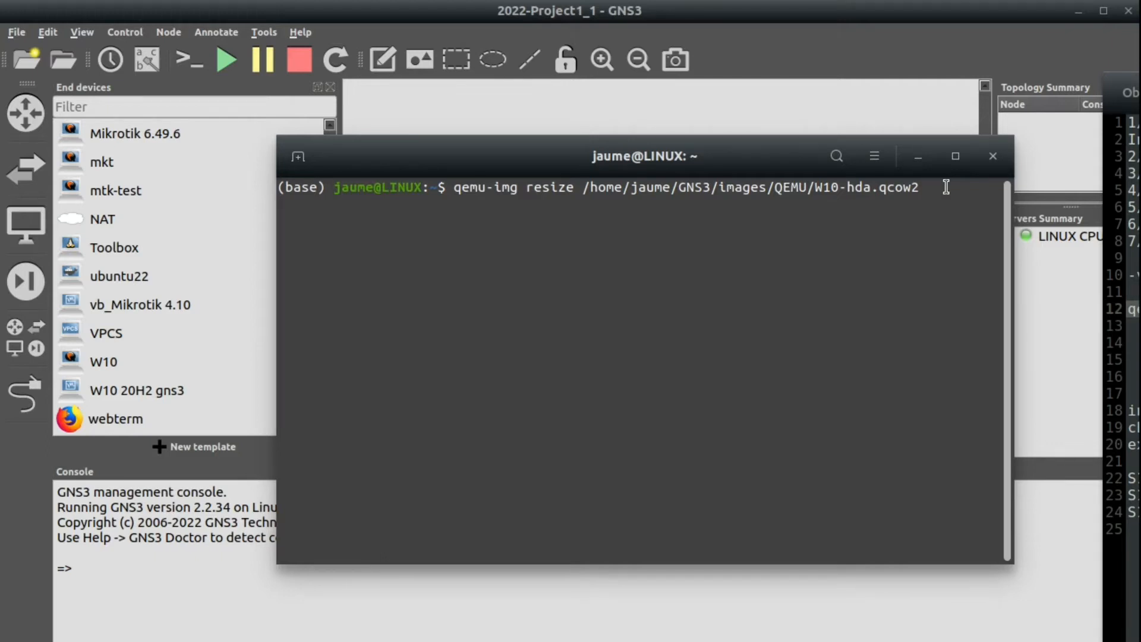
text(+15G)
key(Return)
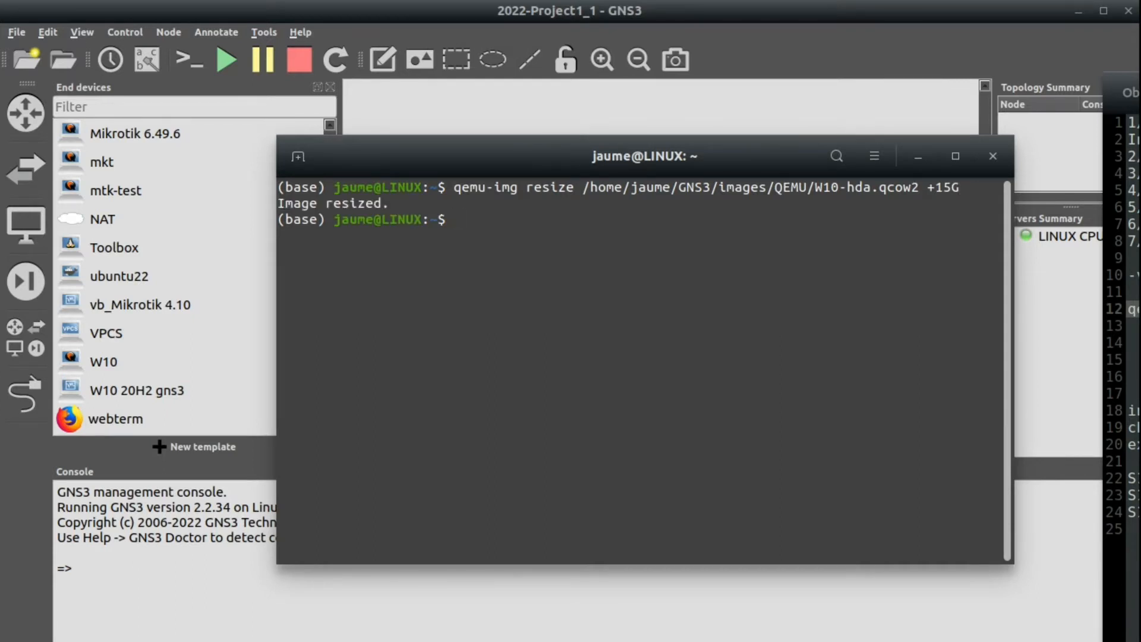
click(866, 101)
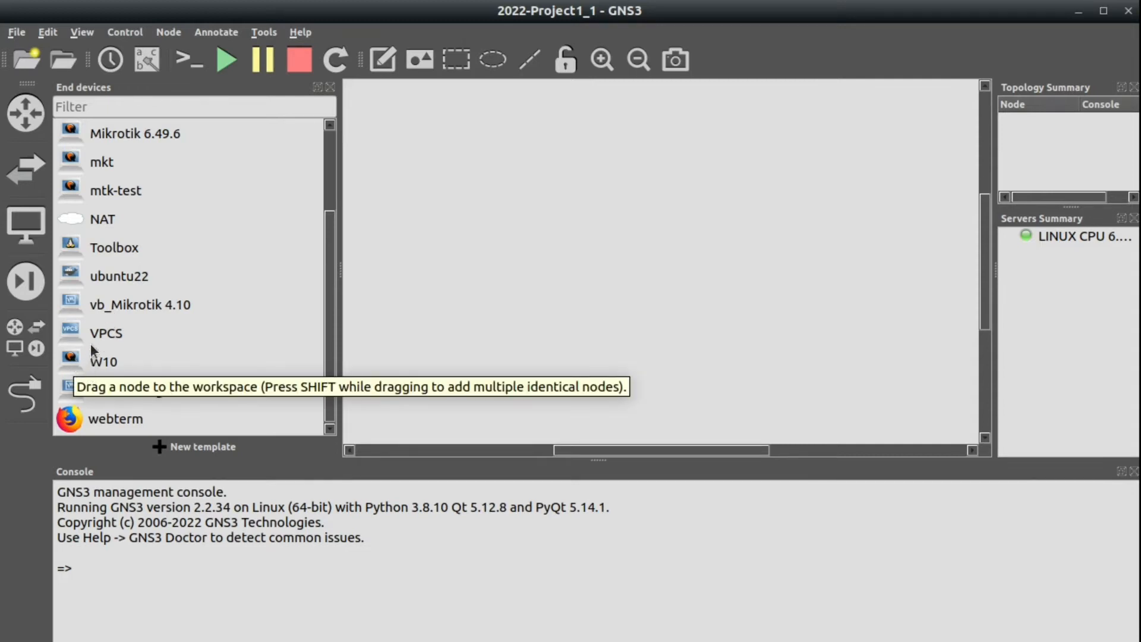
click(85, 357)
right_click(84, 357)
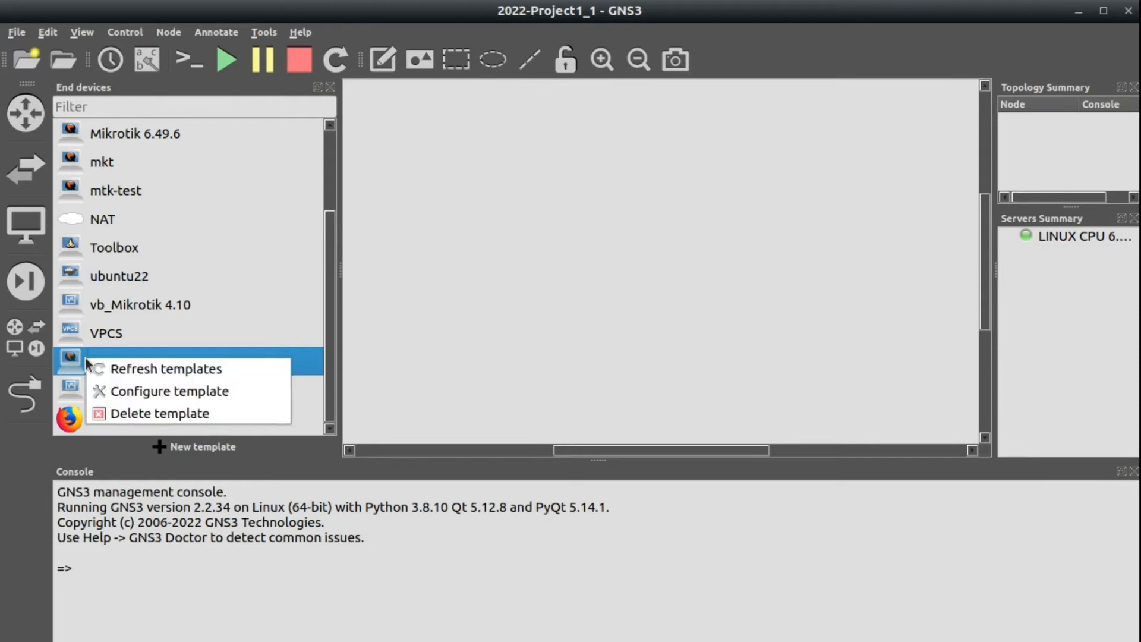
click(139, 390)
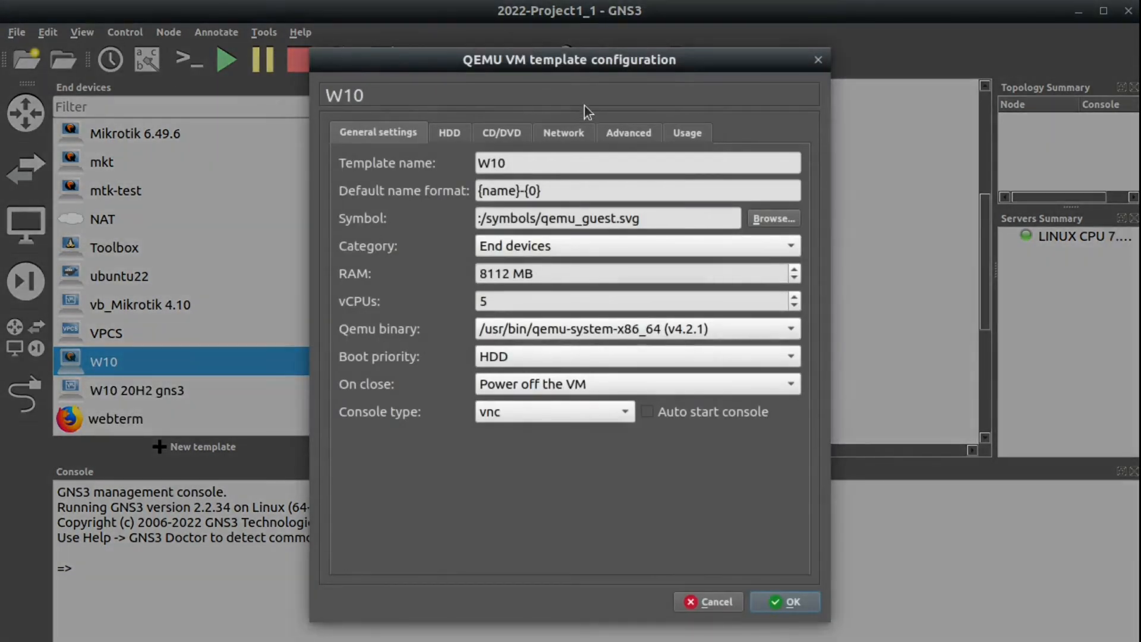
click(615, 130)
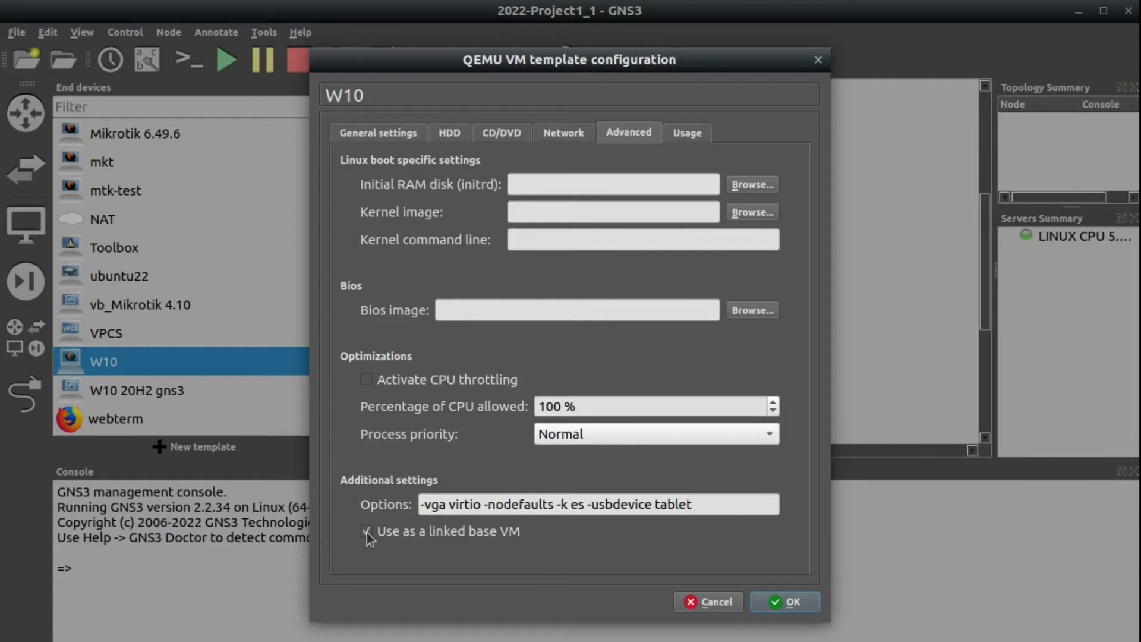
click(783, 601)
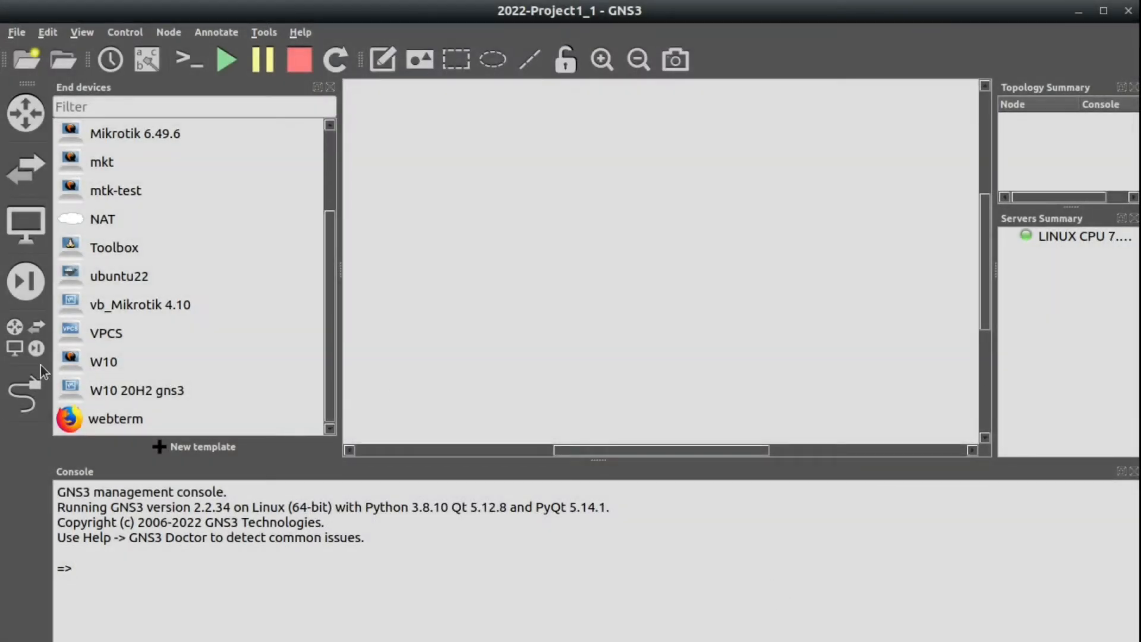
drag(102, 360, 461, 227)
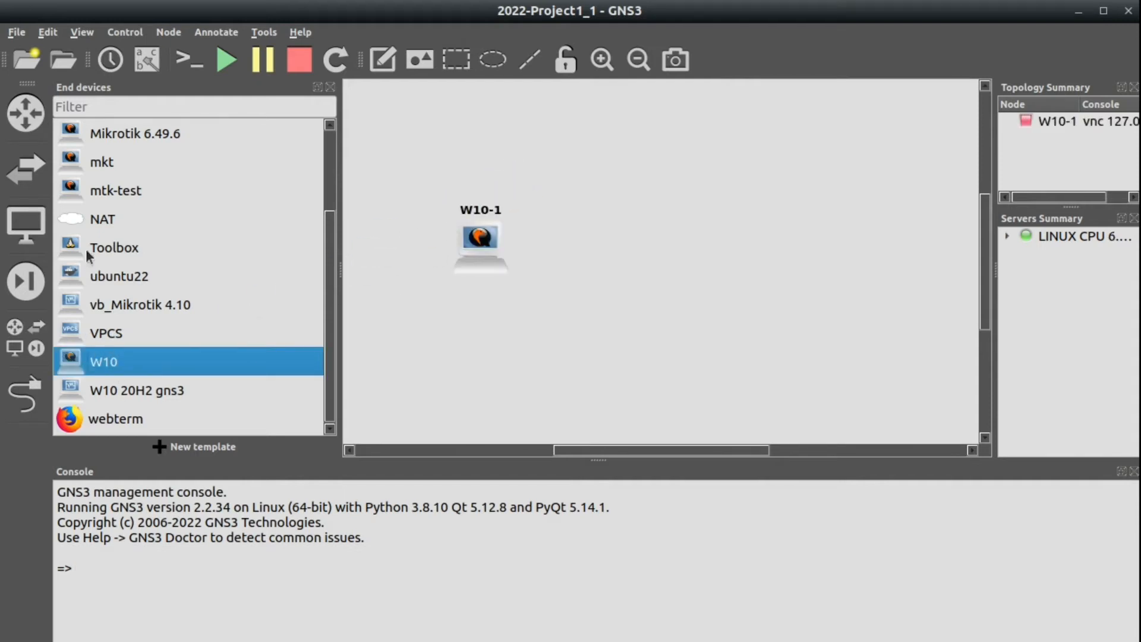
Place a NAT cloud beside W10-1 and link W10-1's Ethernet0 to NAT1's nat0.
drag(94, 219, 722, 235)
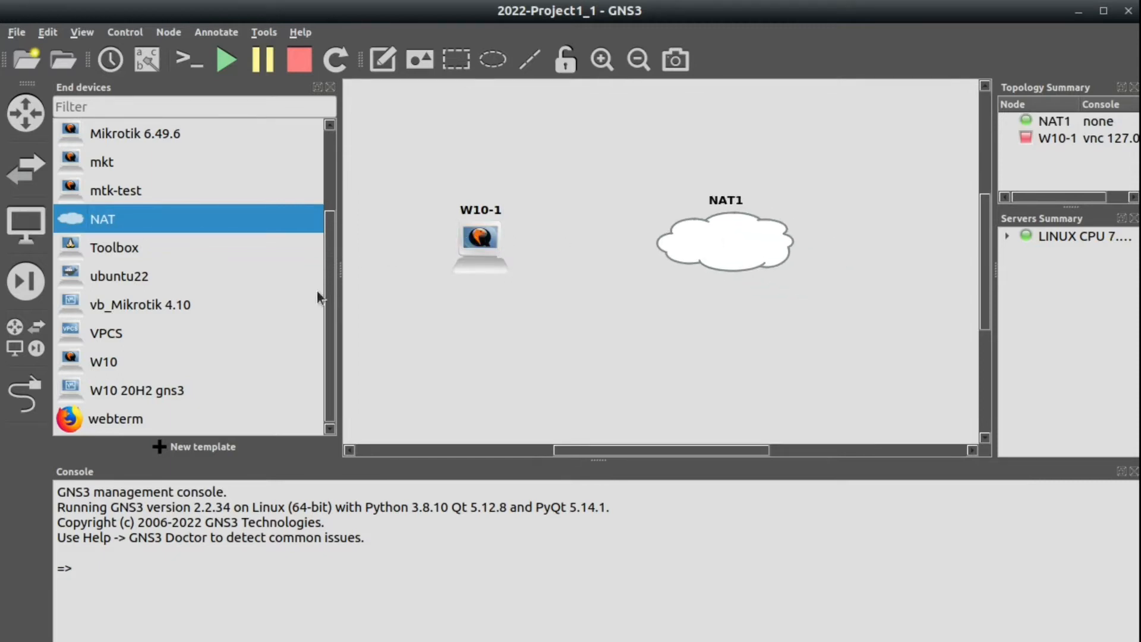
click(17, 397)
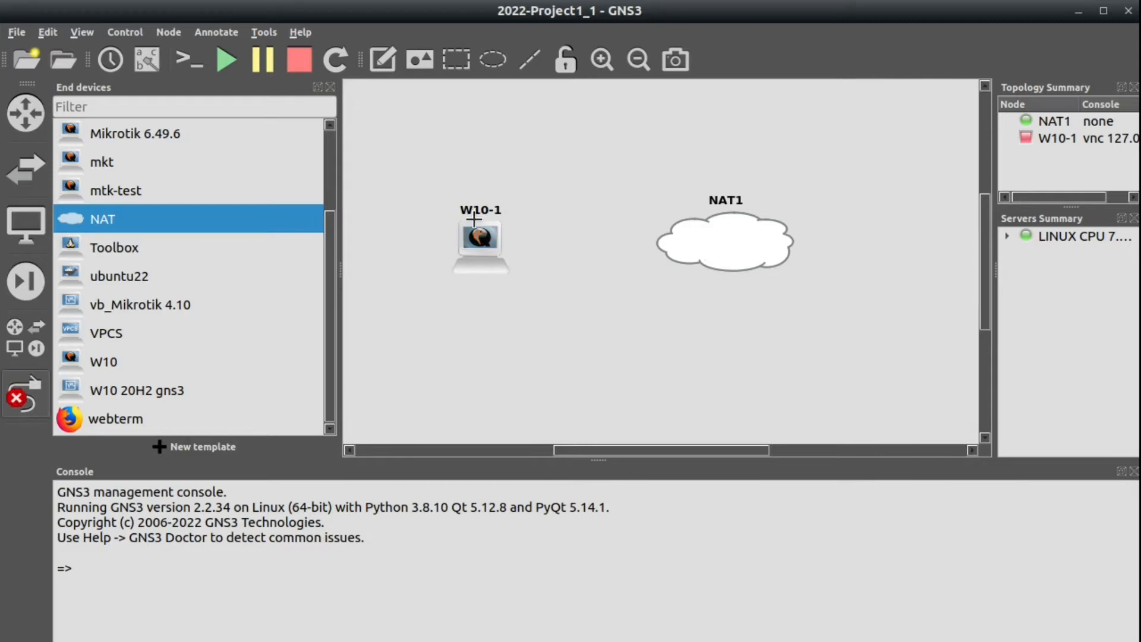
click(484, 245)
click(512, 255)
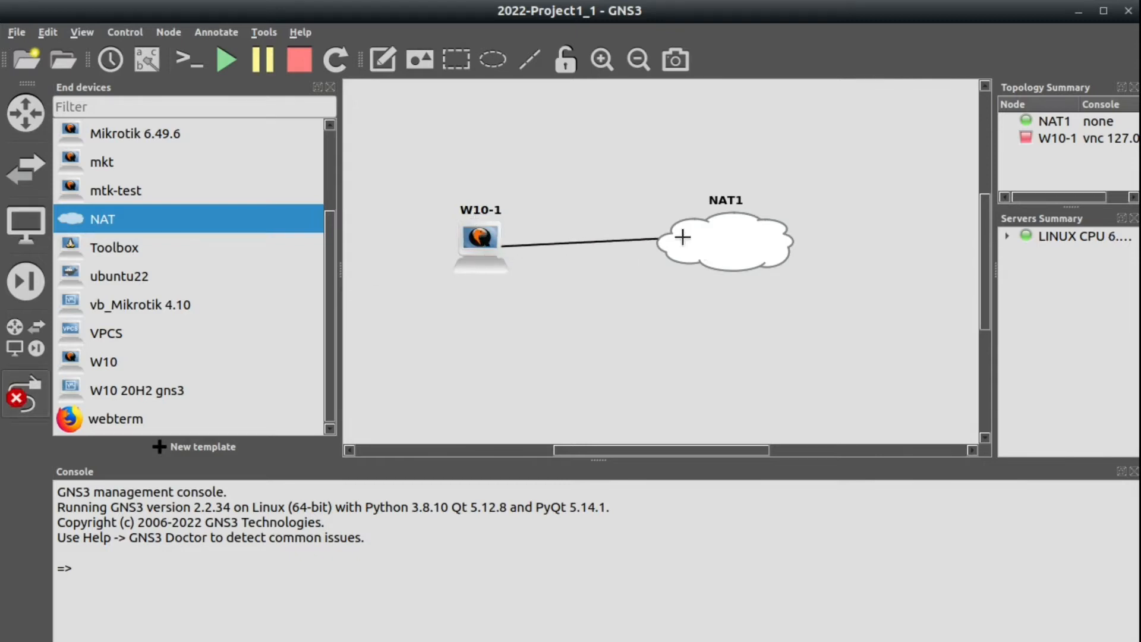
click(699, 244)
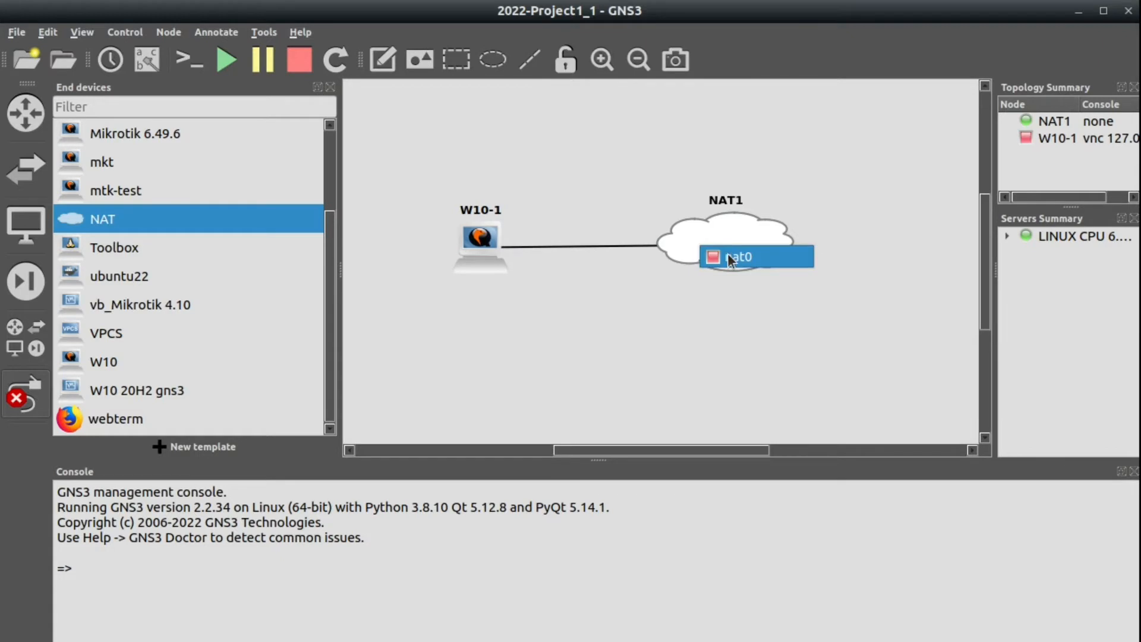
click(728, 253)
click(24, 395)
Start the W10-1 node.
right_click(465, 249)
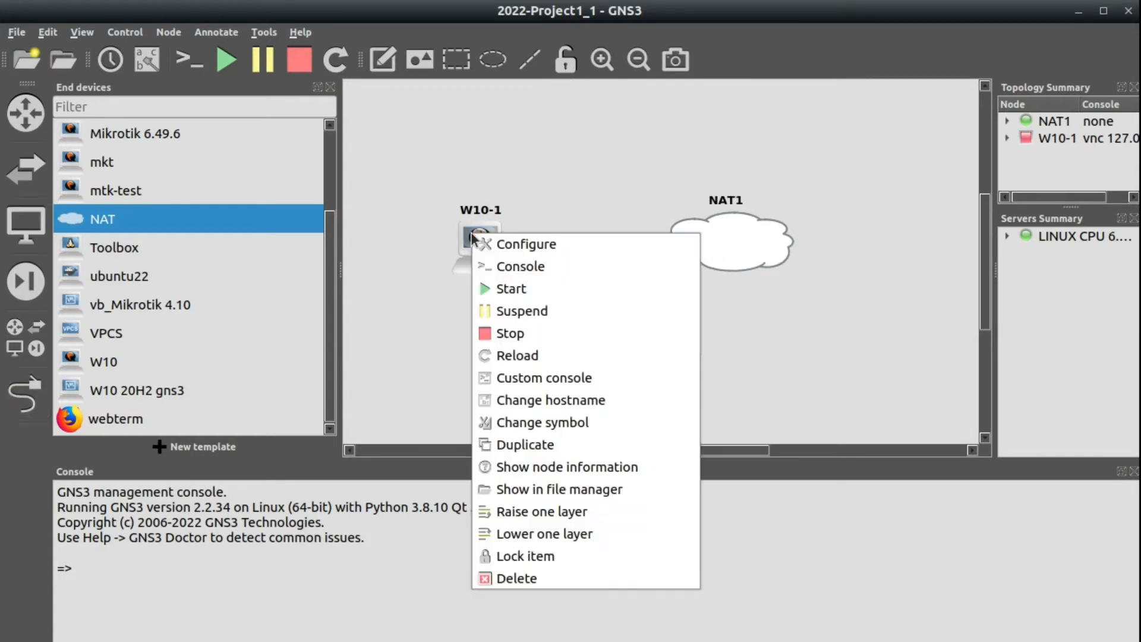
click(515, 289)
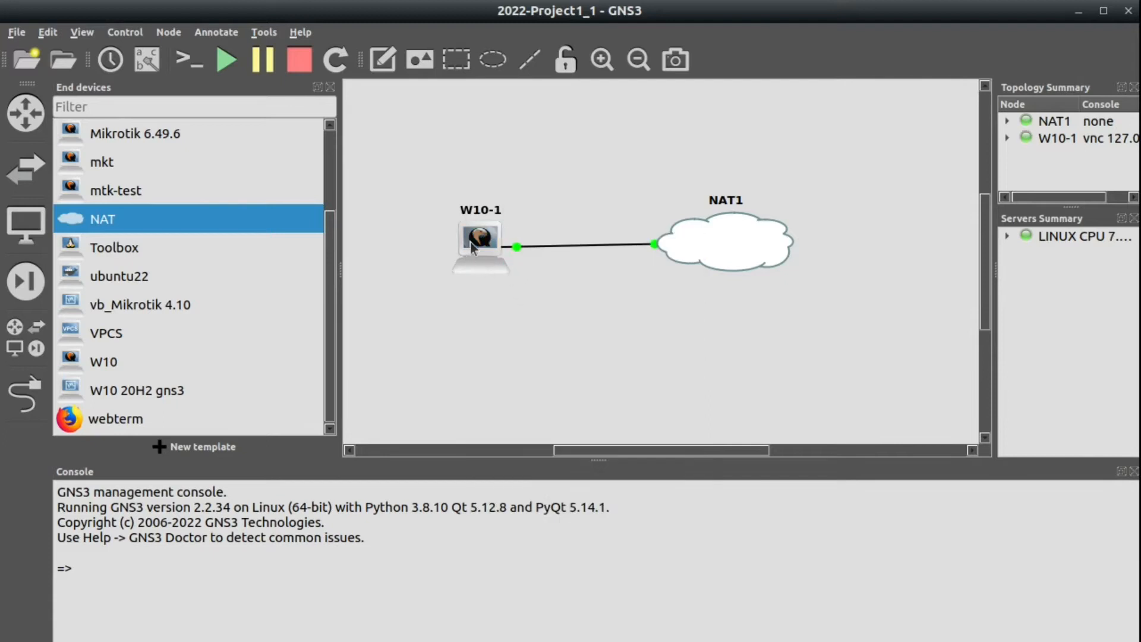
right_click(476, 230)
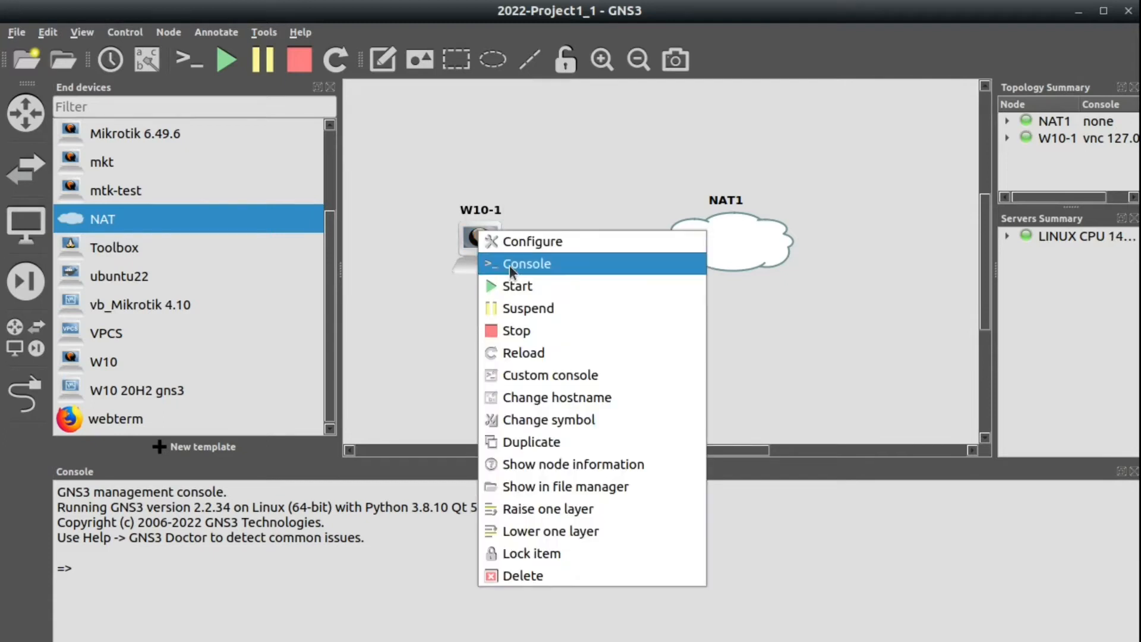
Open W10-1's VNC console and get past the Windows lock screen to shut it down.
click(508, 265)
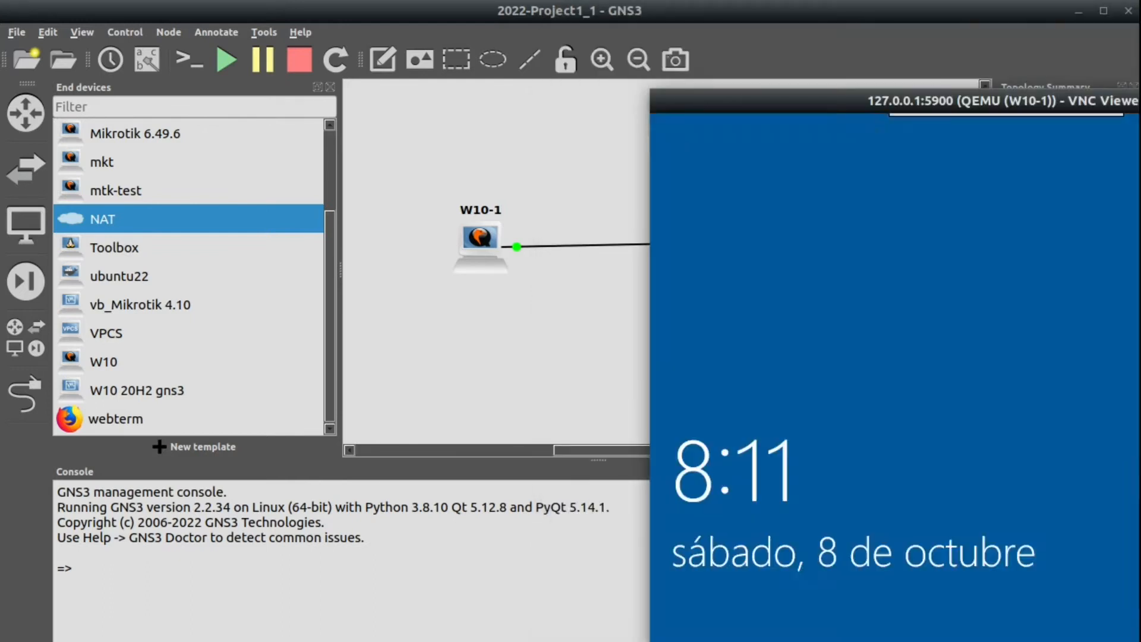
click(1012, 576)
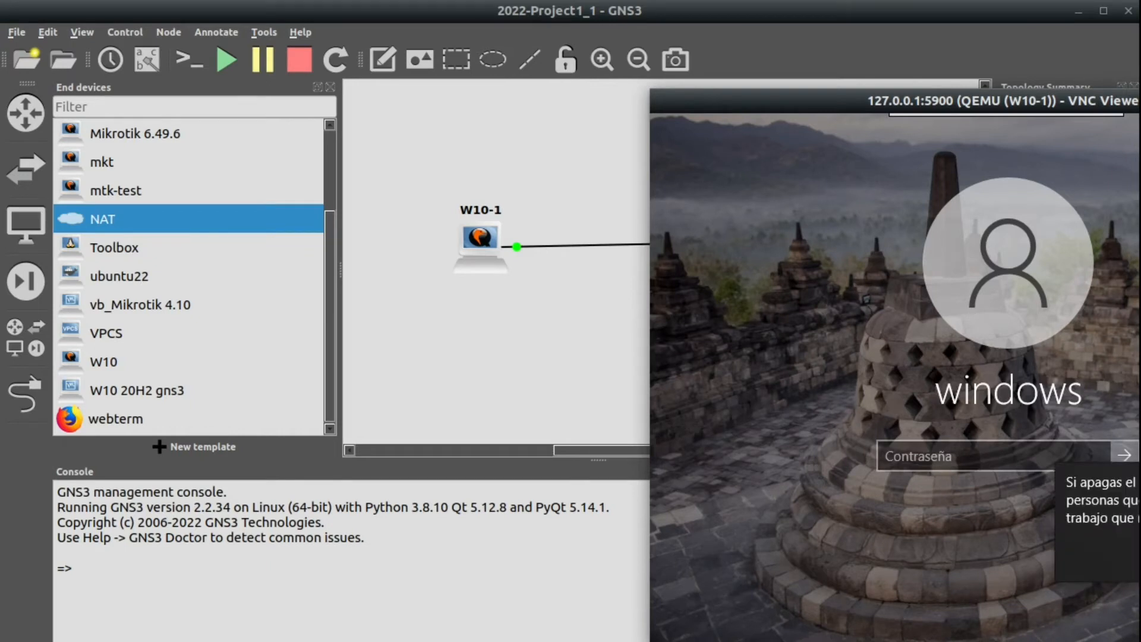
key(Return)
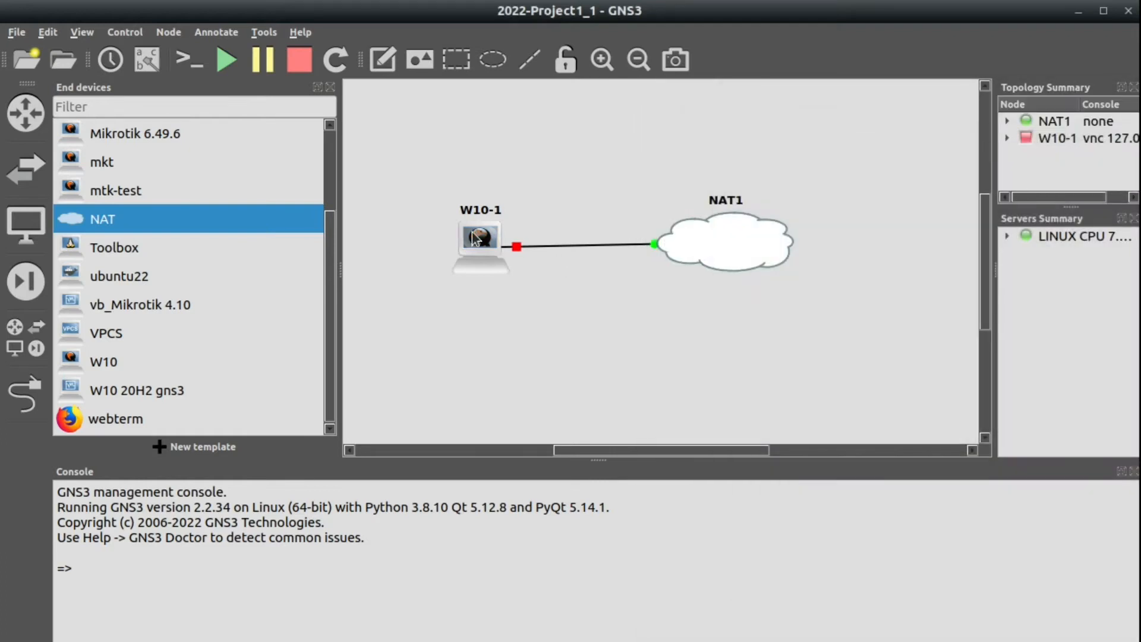
Set W10-1's boot priority to CD/DVD-ROM in its node configuration.
right_click(472, 233)
click(520, 244)
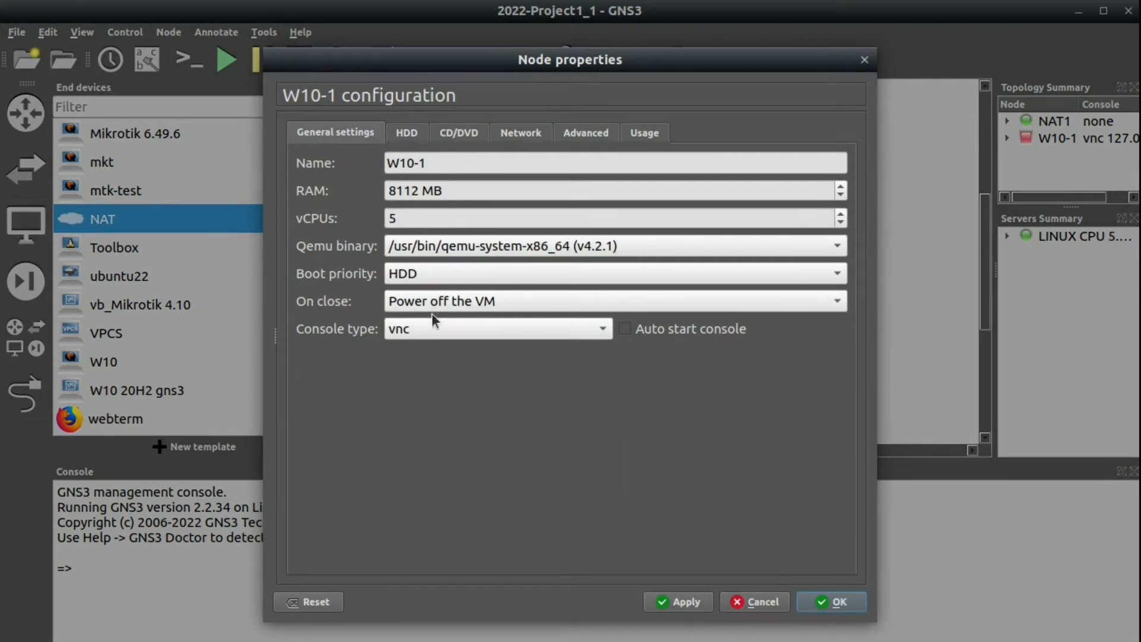
click(430, 276)
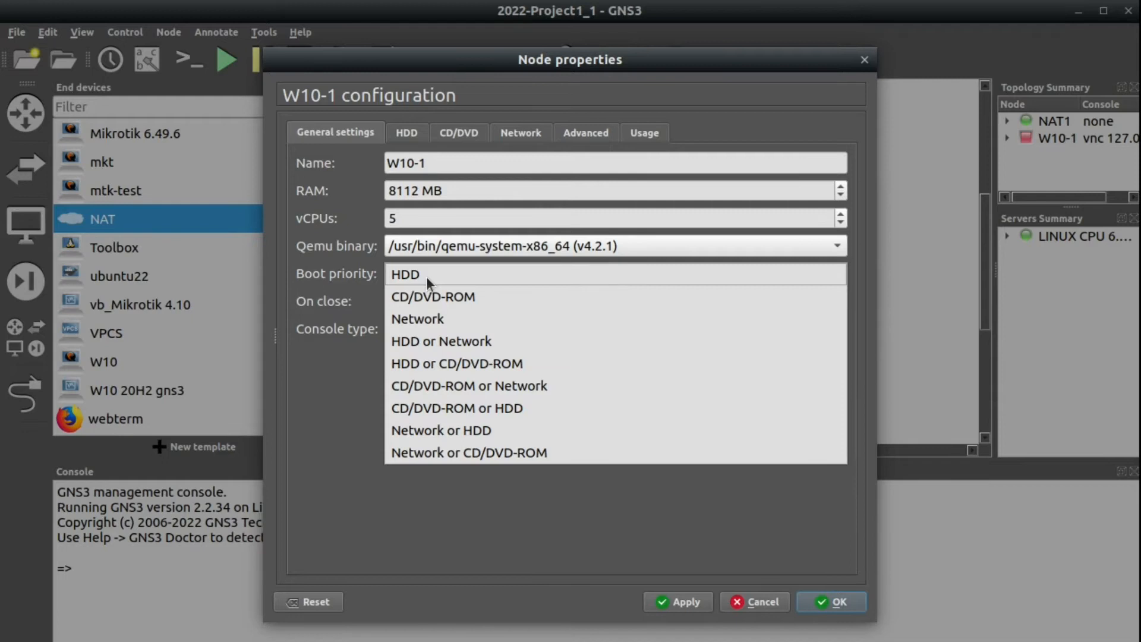
click(339, 123)
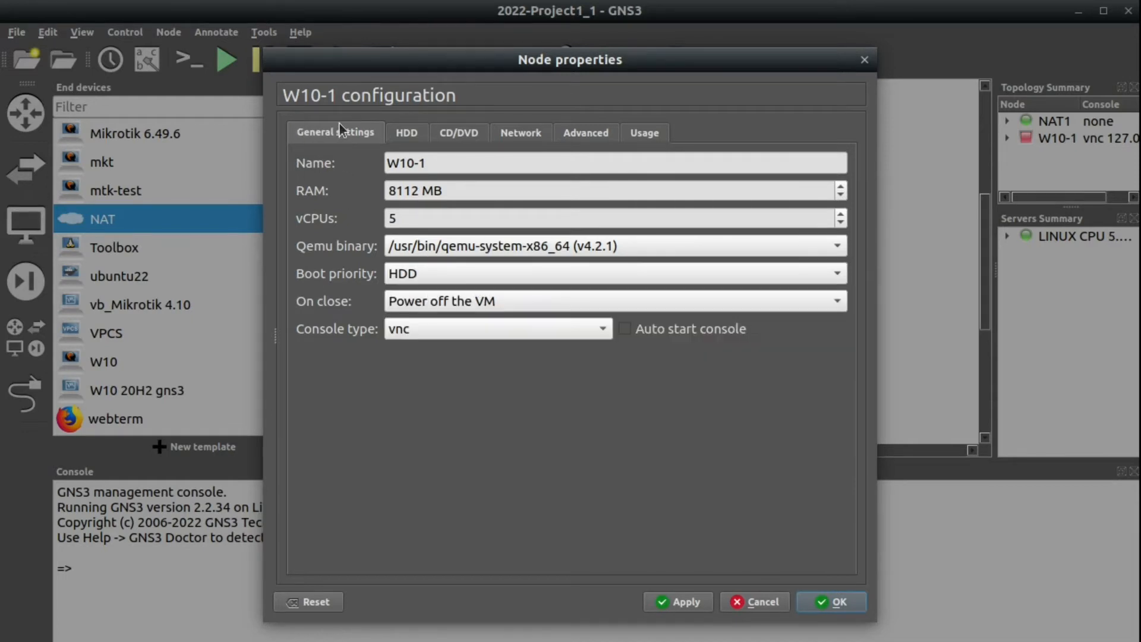
click(413, 277)
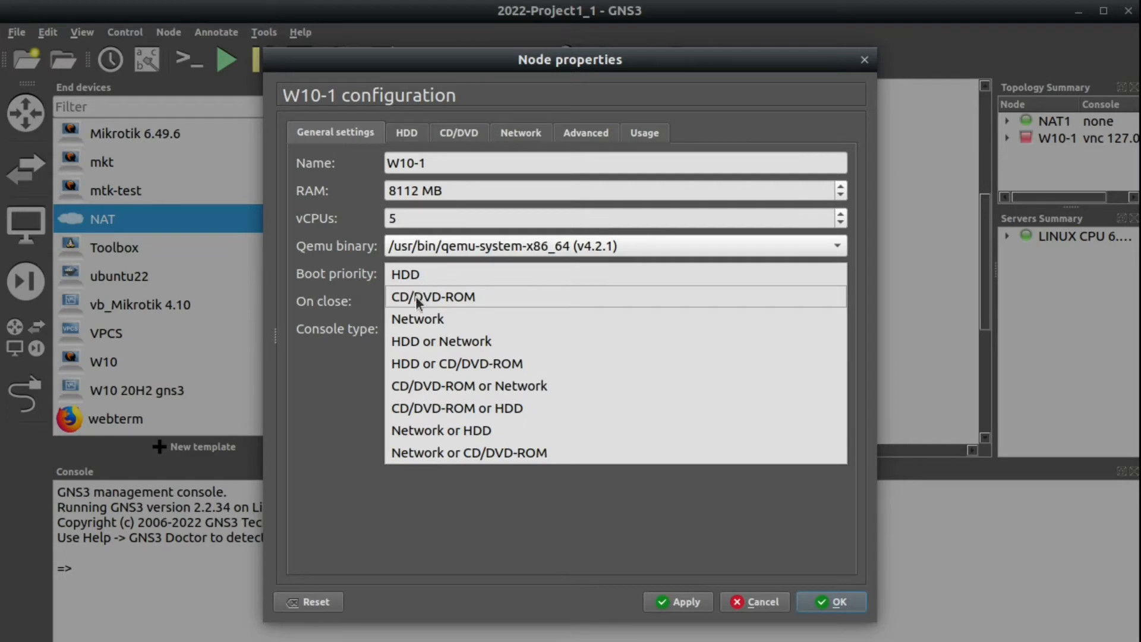
click(415, 296)
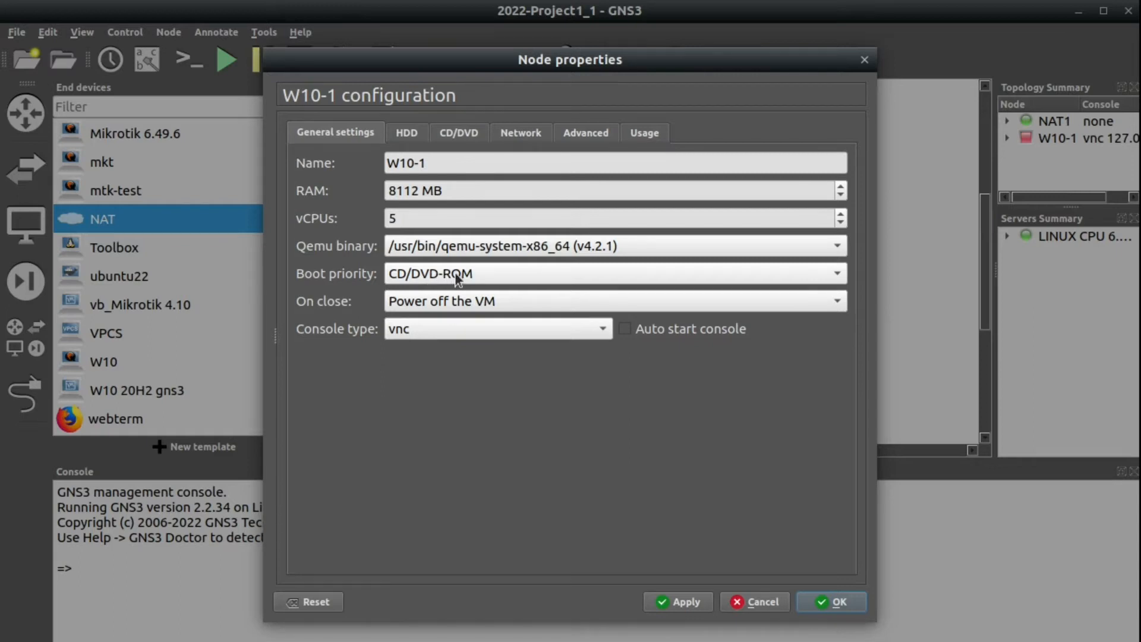
Use ubuntu-22.04-desktop-amd64.iso from Baixades as the CD/DVD image, uncopied, and save.
click(462, 136)
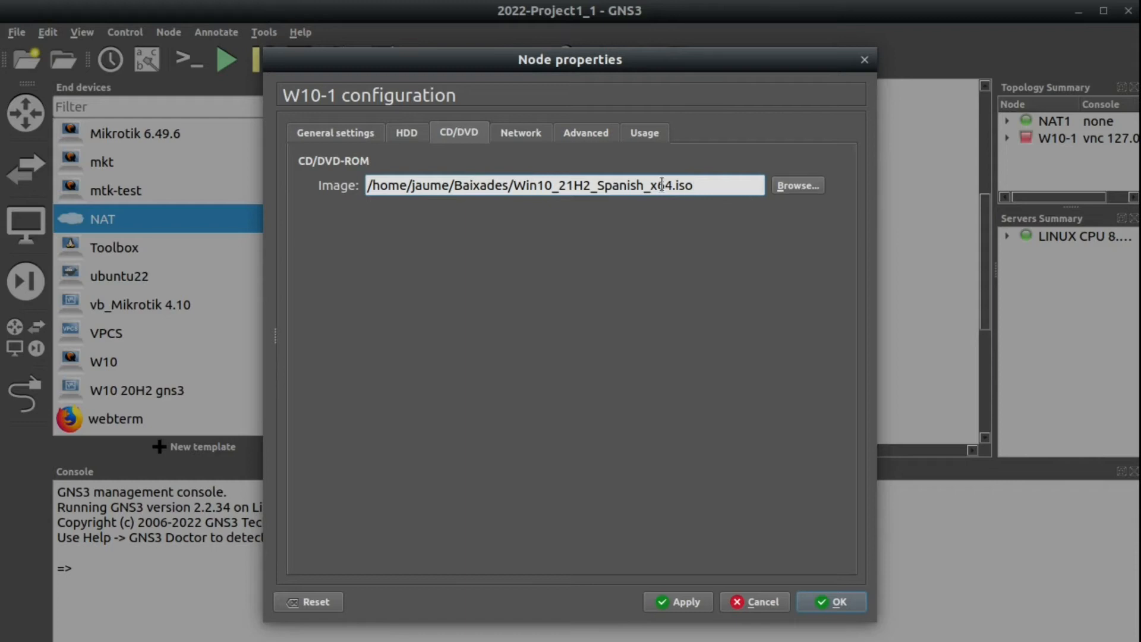
drag(513, 184, 776, 188)
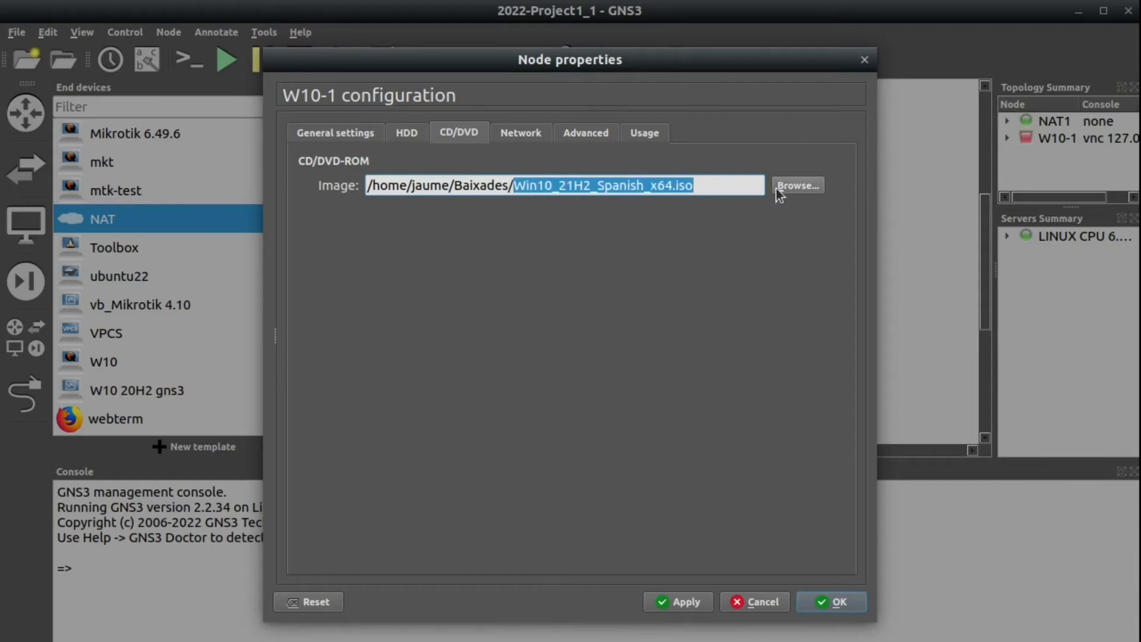
click(794, 186)
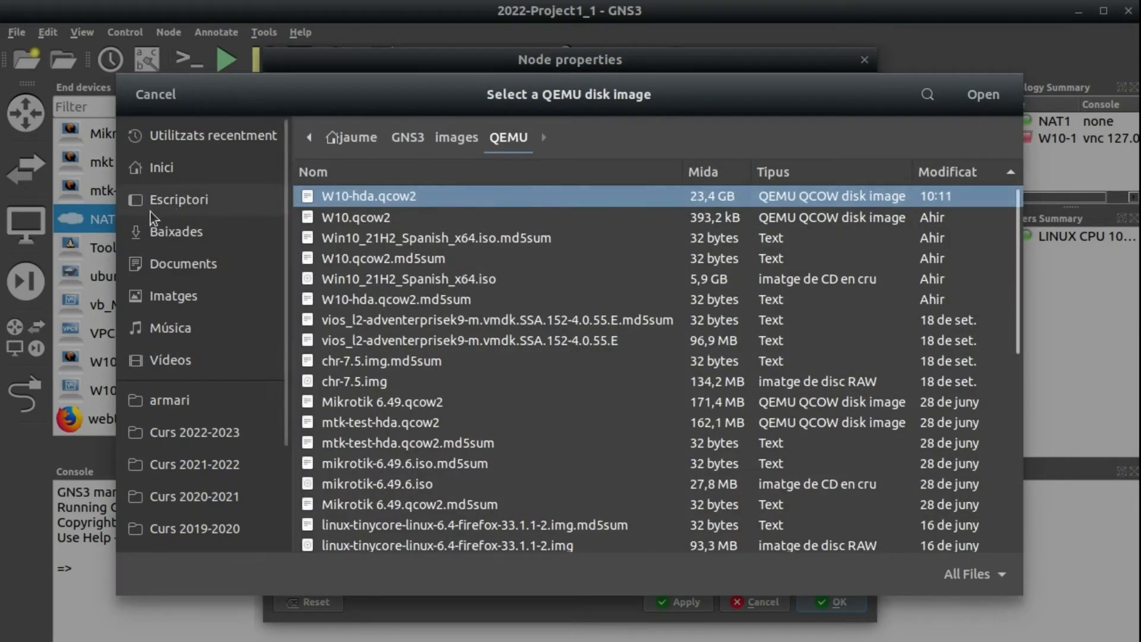
click(173, 233)
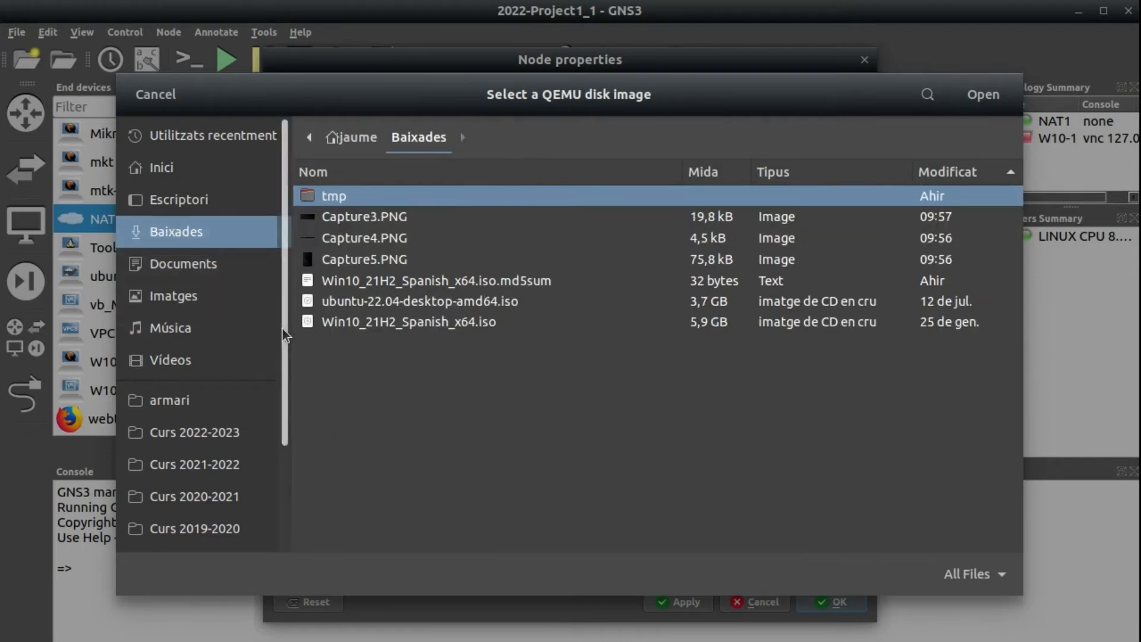
click(414, 303)
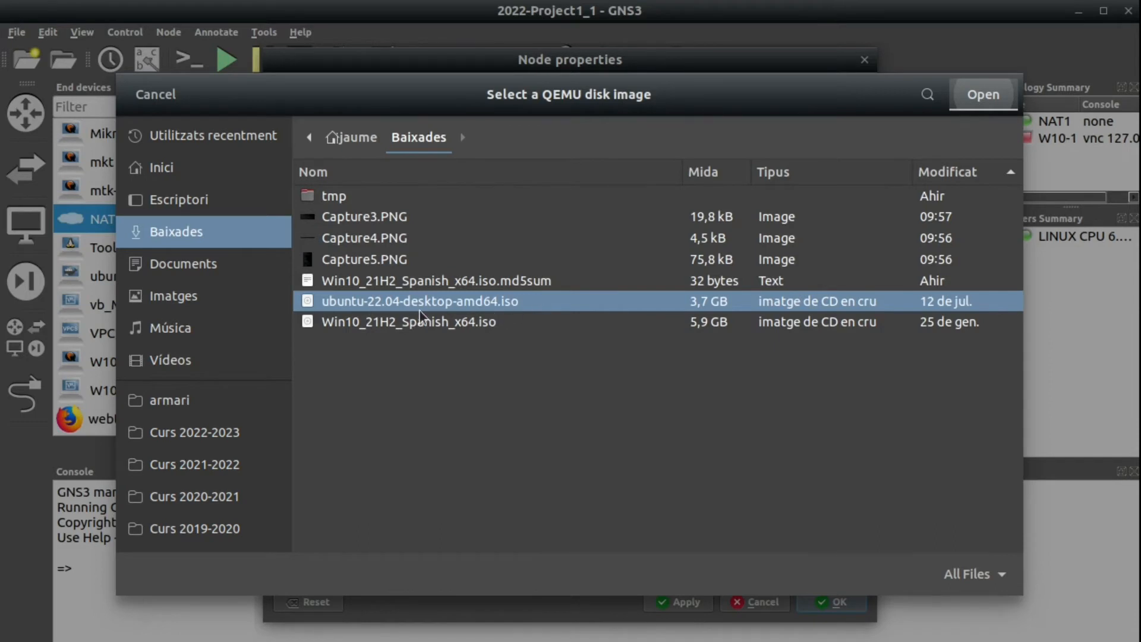
key(Return)
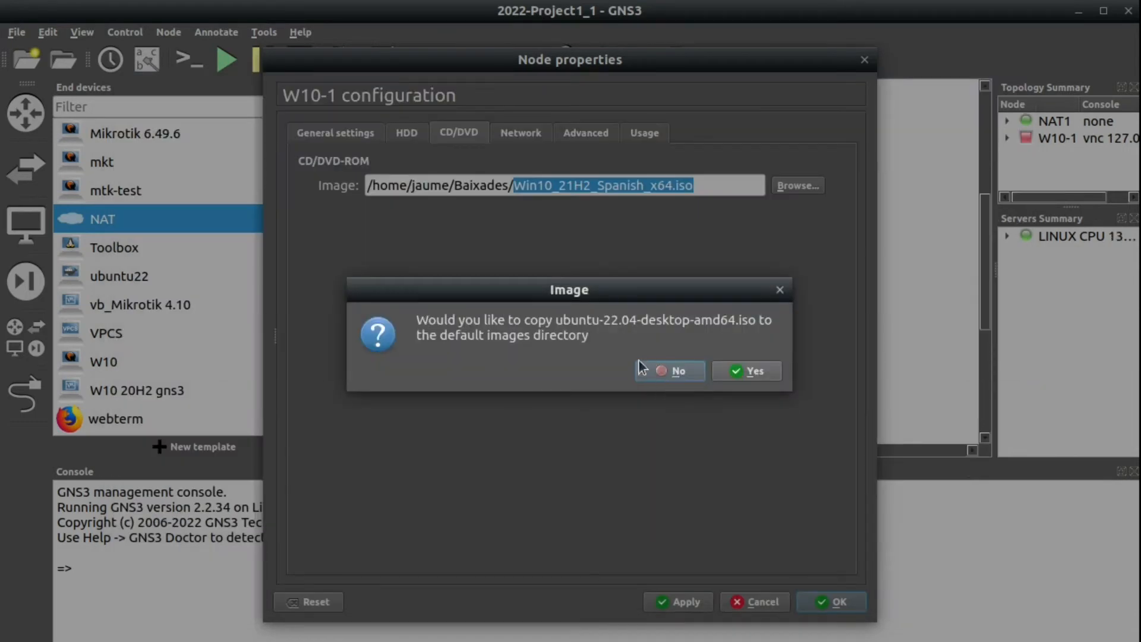
click(668, 372)
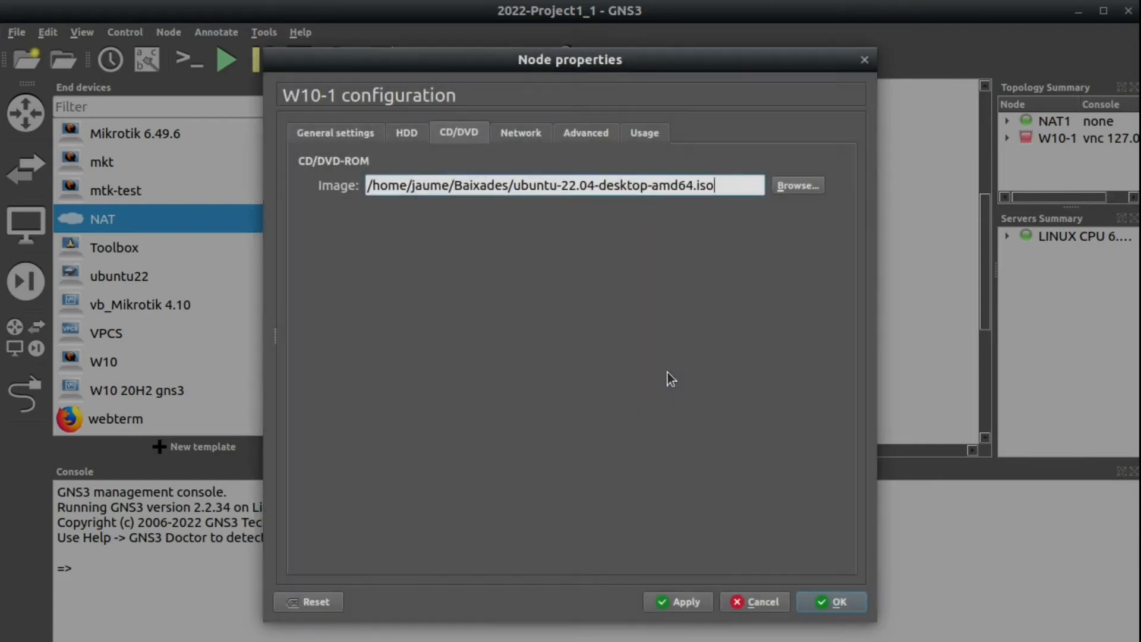
click(828, 606)
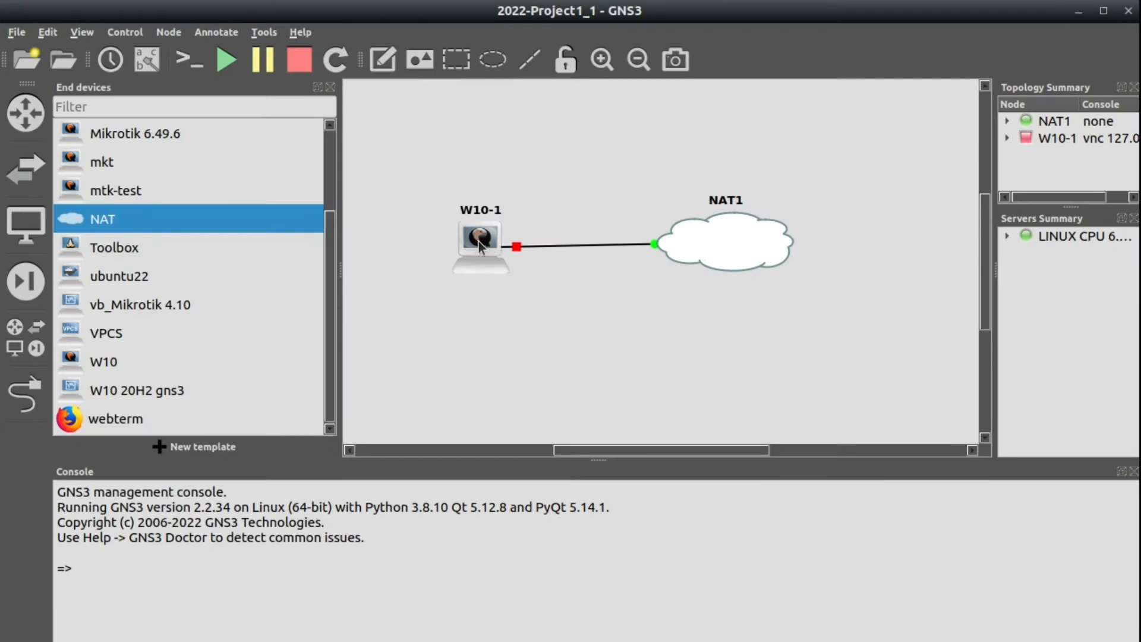
right_click(477, 240)
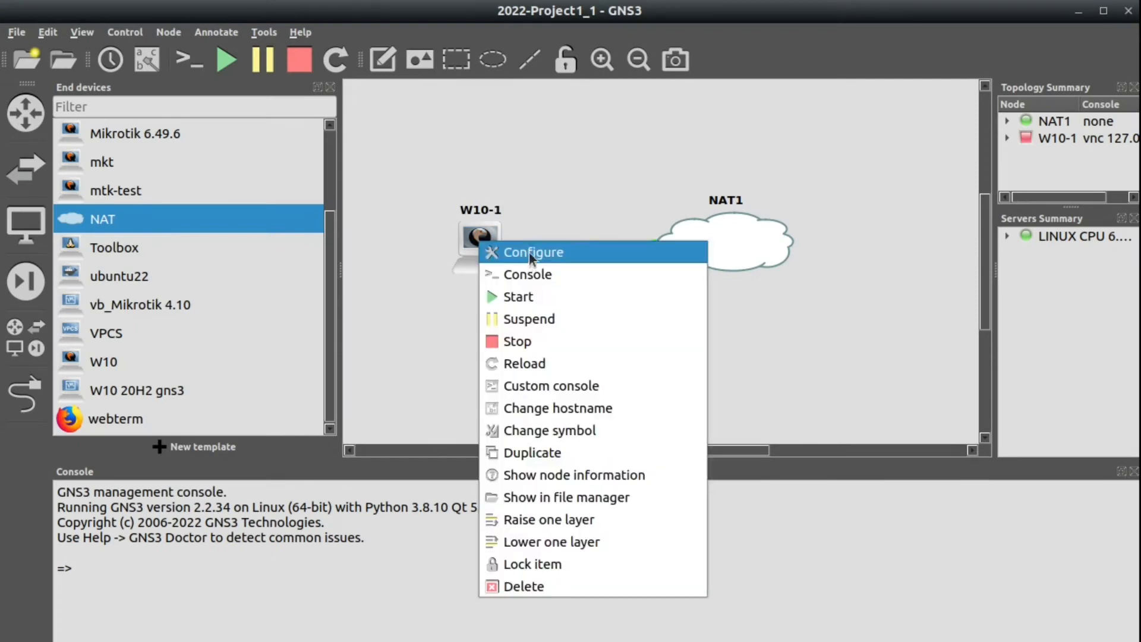
click(529, 252)
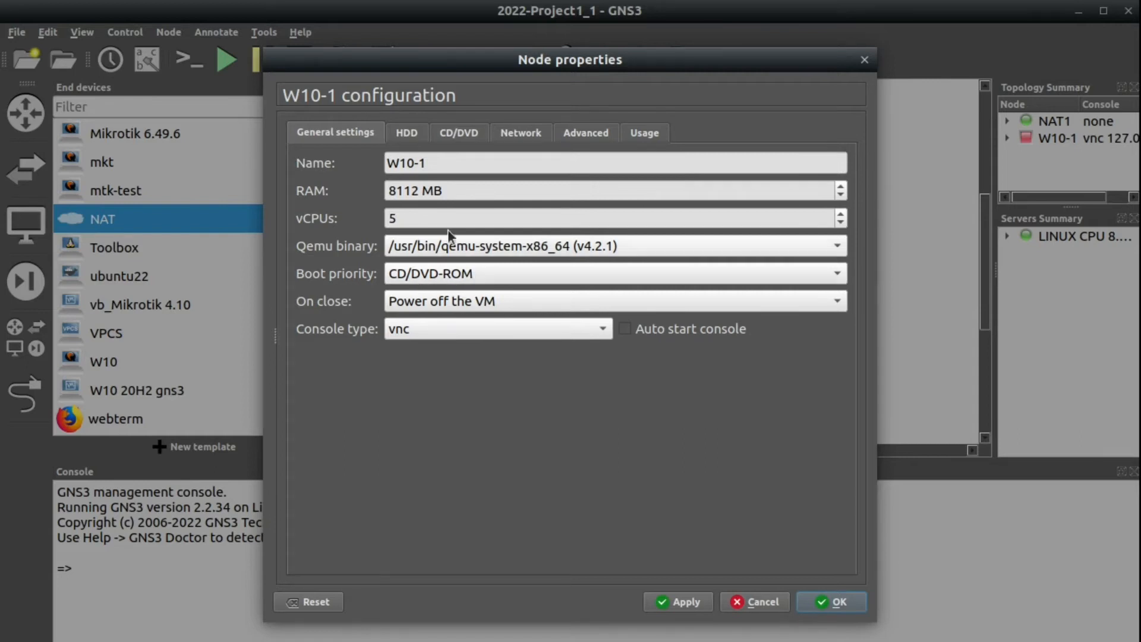
click(464, 137)
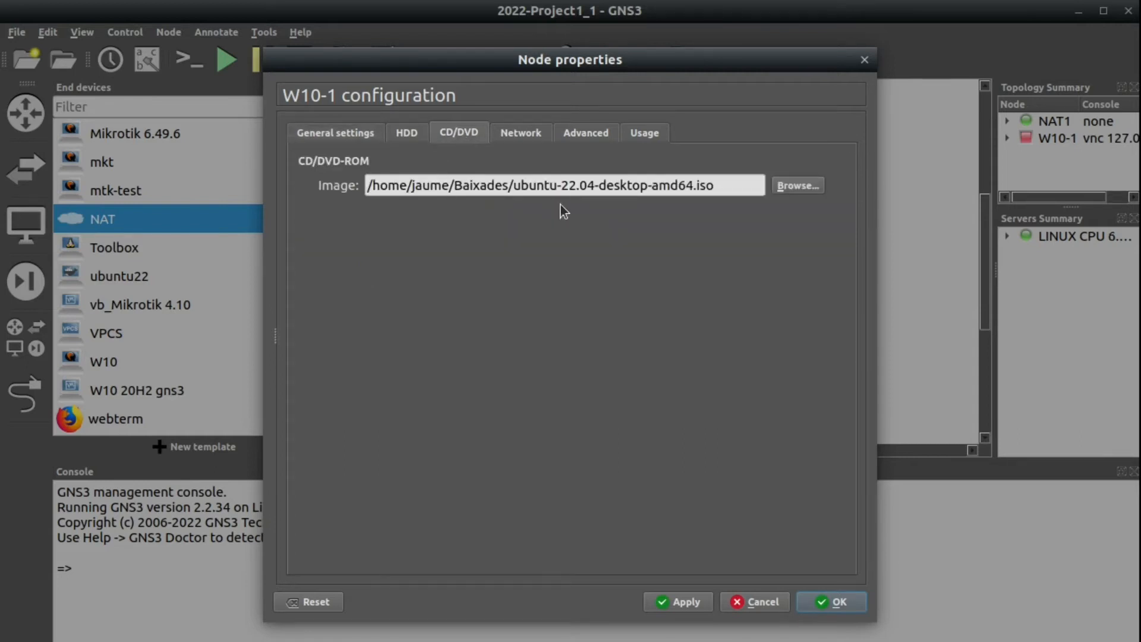
click(847, 600)
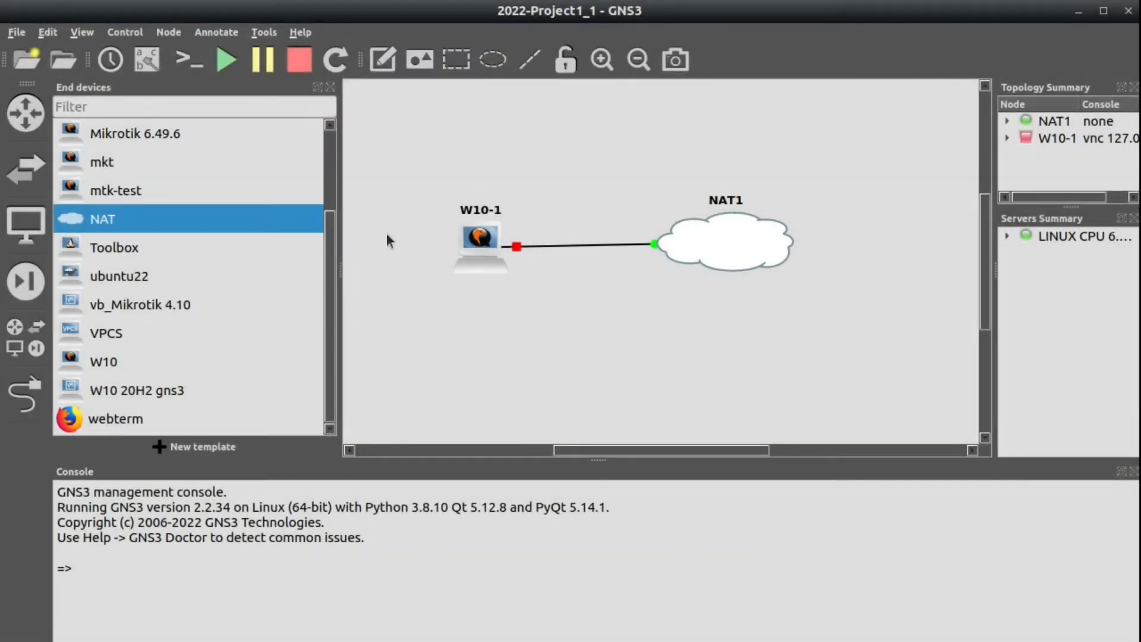
Start W10-1 and open its VNC console to watch the boot.
right_click(476, 226)
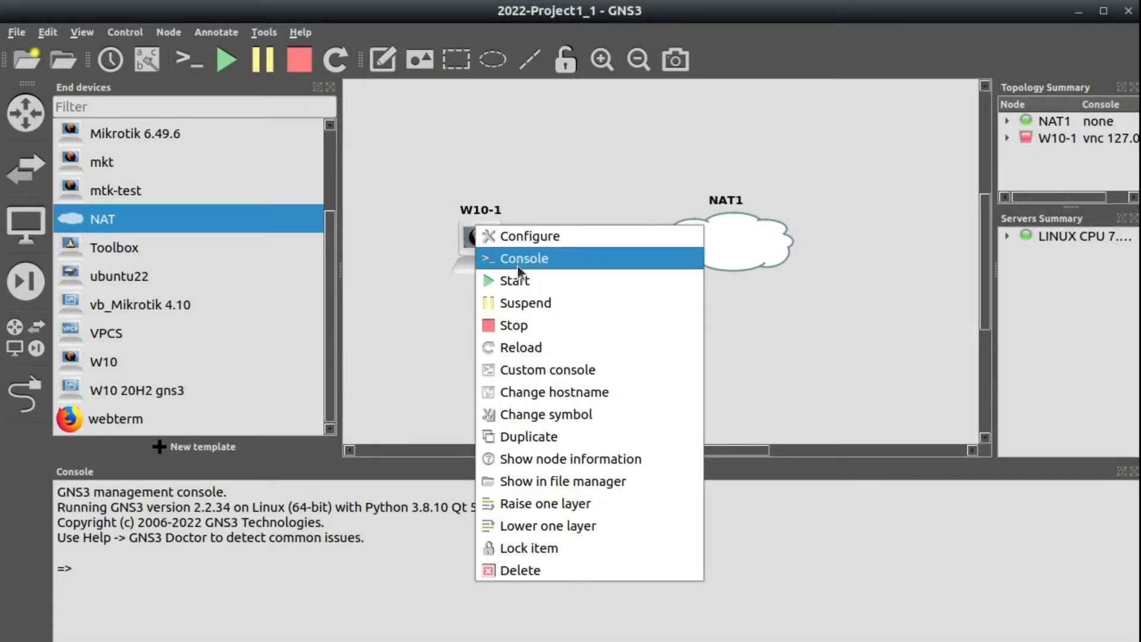
click(517, 280)
right_click(477, 241)
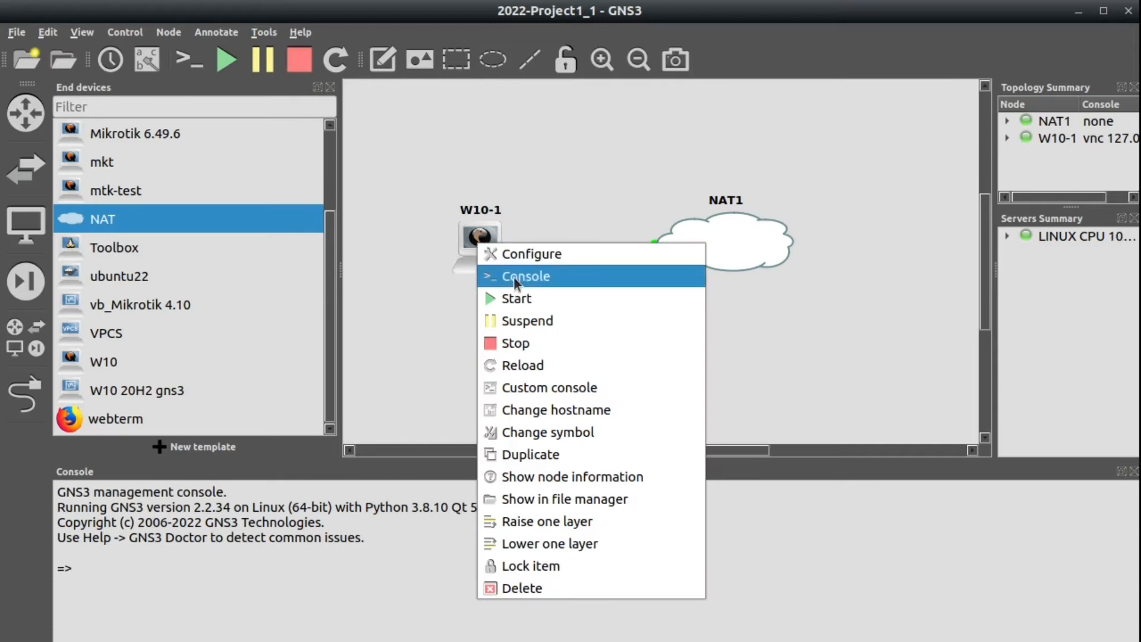
click(514, 276)
drag(785, 190, 520, 159)
Boot the 'Try or Install Ubuntu' GRUB entry from the Ubuntu disc.
key(Down)
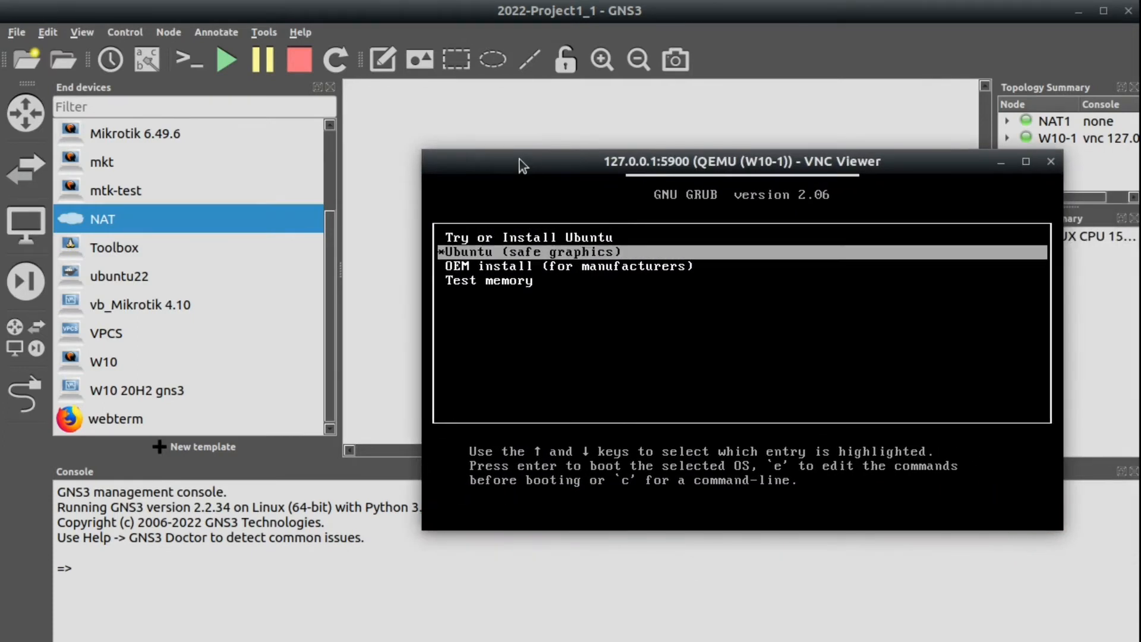
key(Up)
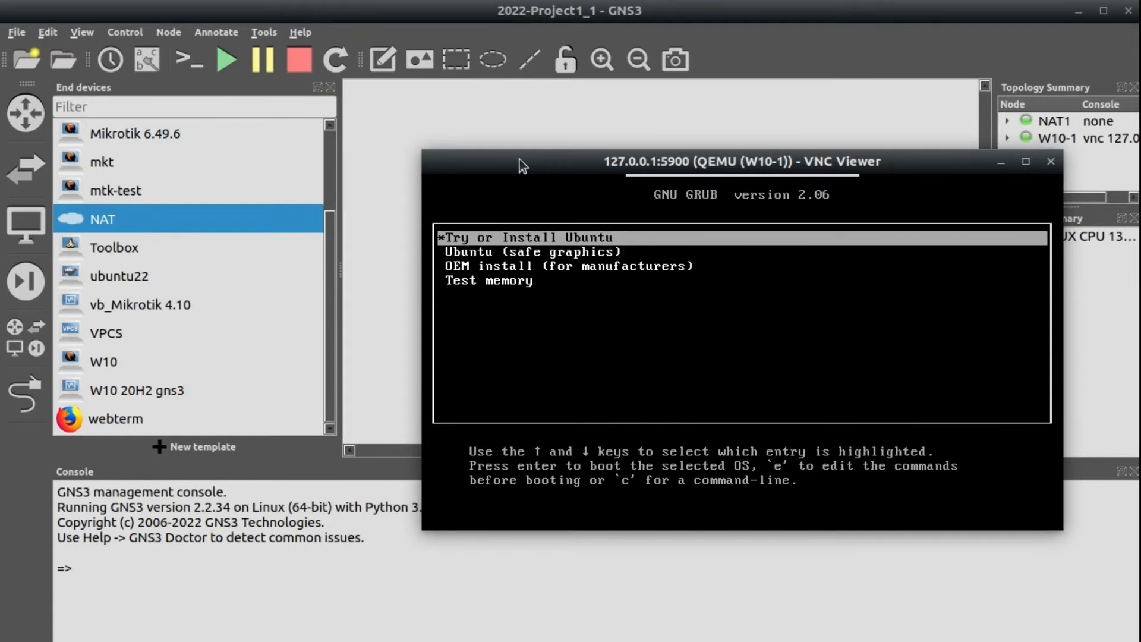
key(Return)
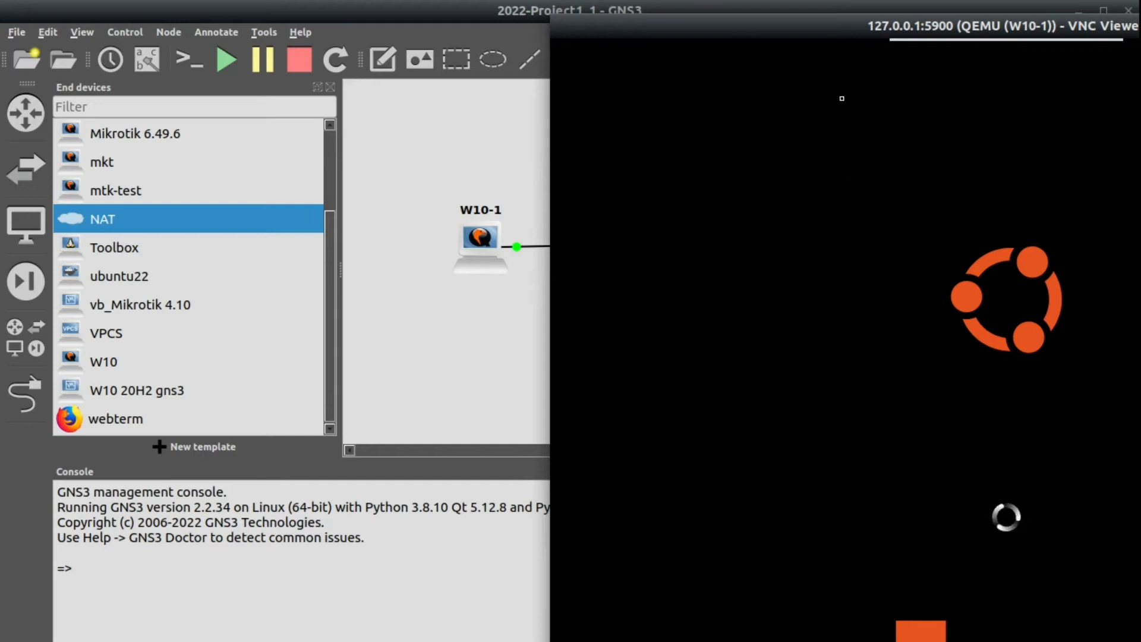
drag(835, 34, 463, 24)
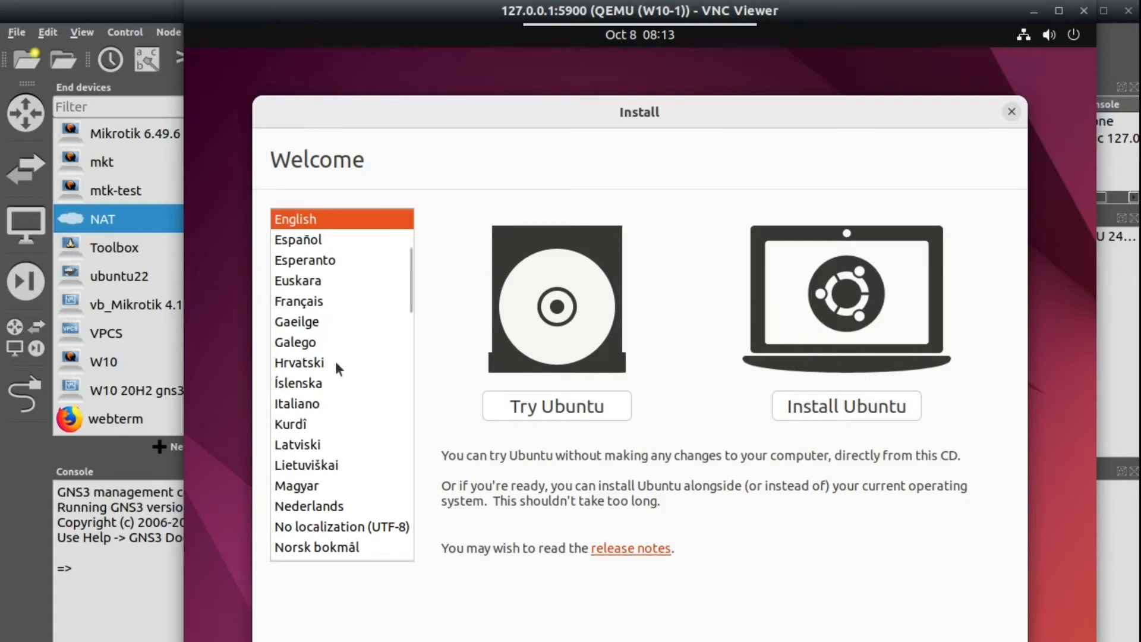
Install Ubuntu in Català with the Spanish - Catalan keyboard and a minimal installation.
scroll(335, 361, up, 3)
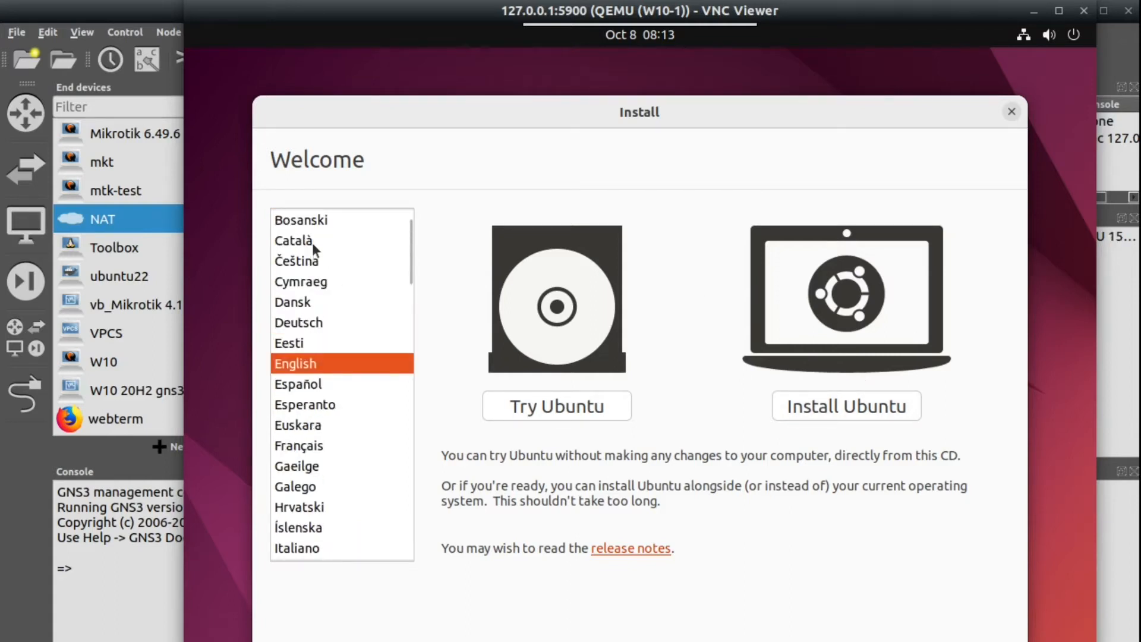
click(312, 241)
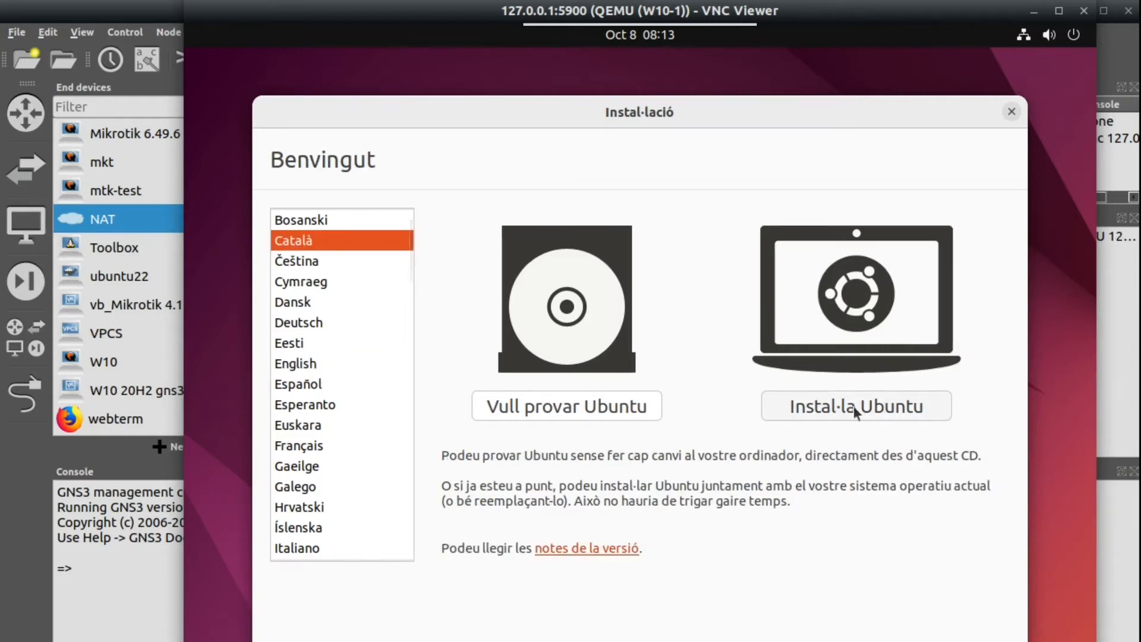
click(853, 405)
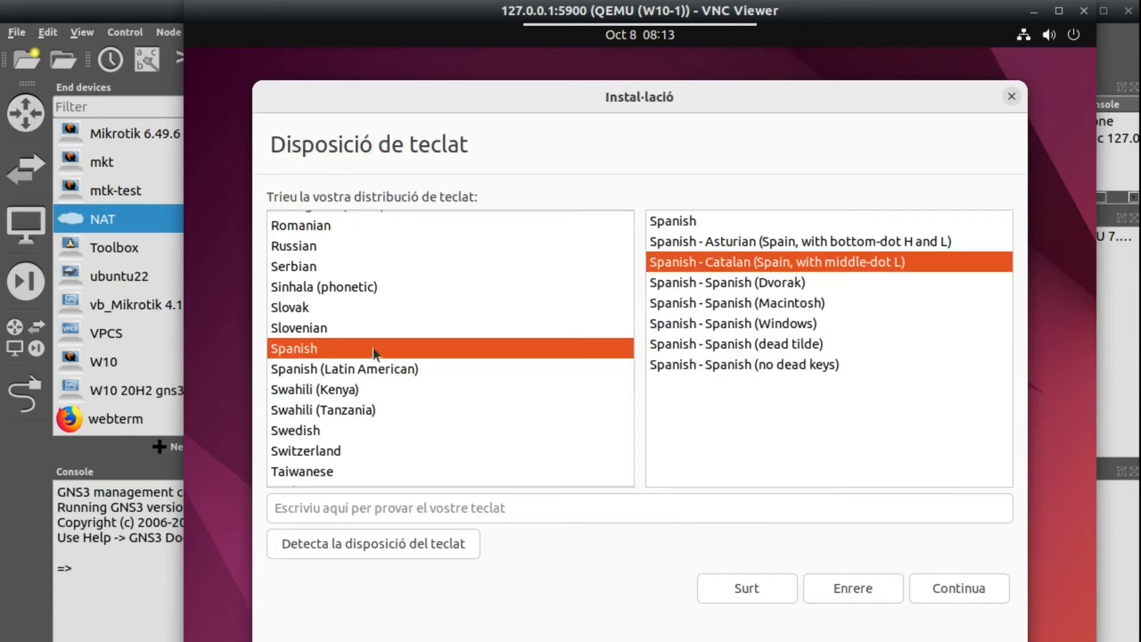
click(959, 599)
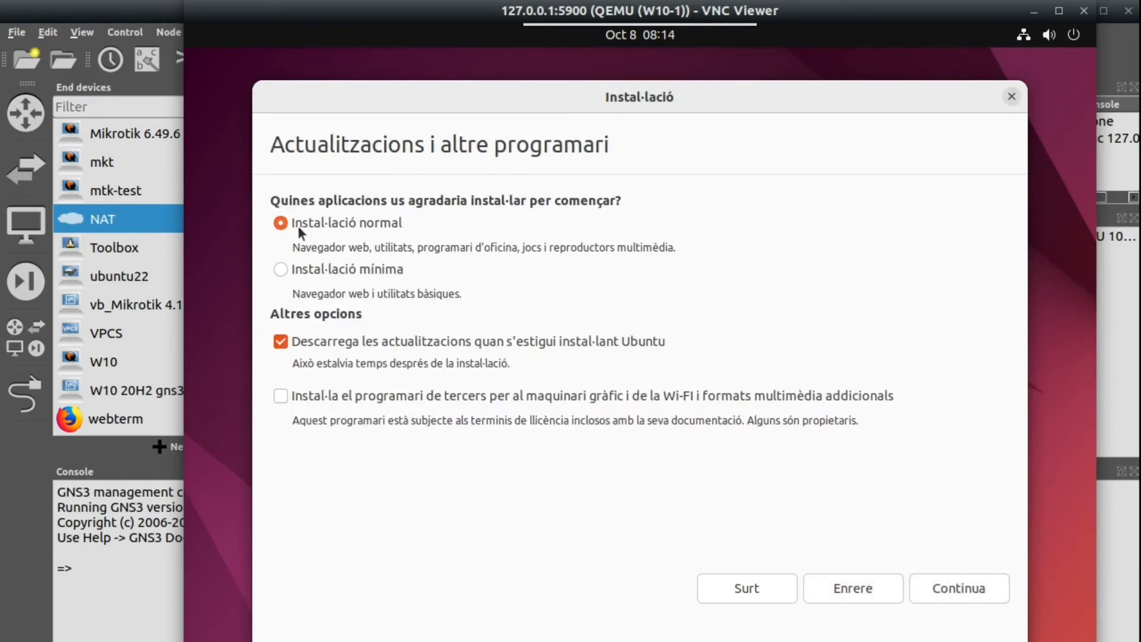
click(281, 268)
click(943, 588)
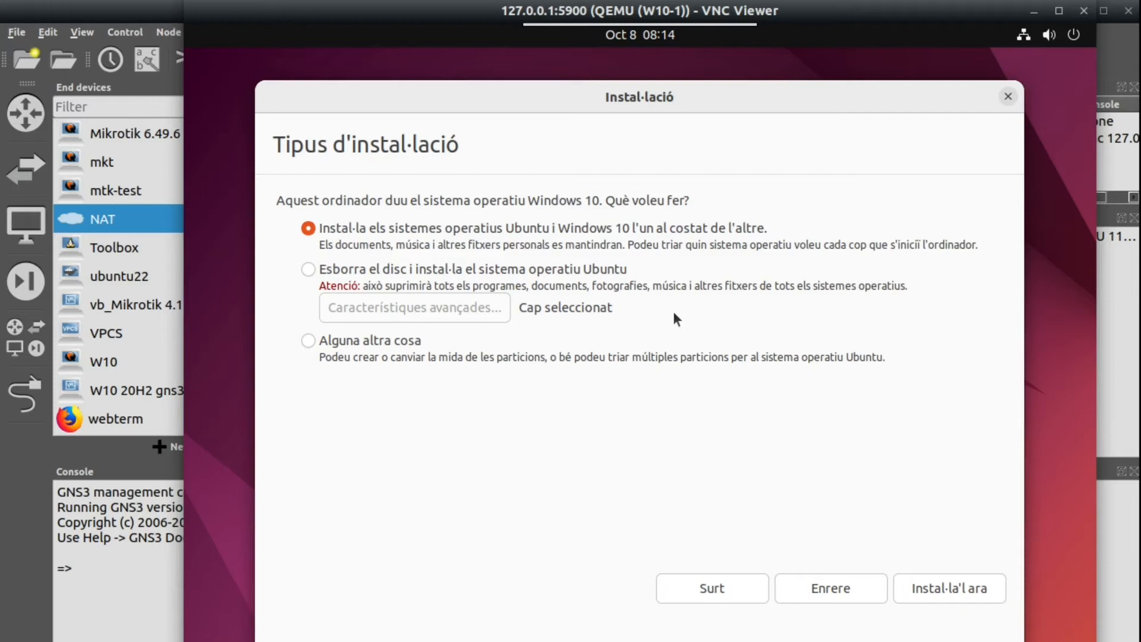
Choose installing Ubuntu alongside Windows 10 and confirm writing the partition changes.
click(308, 270)
click(309, 342)
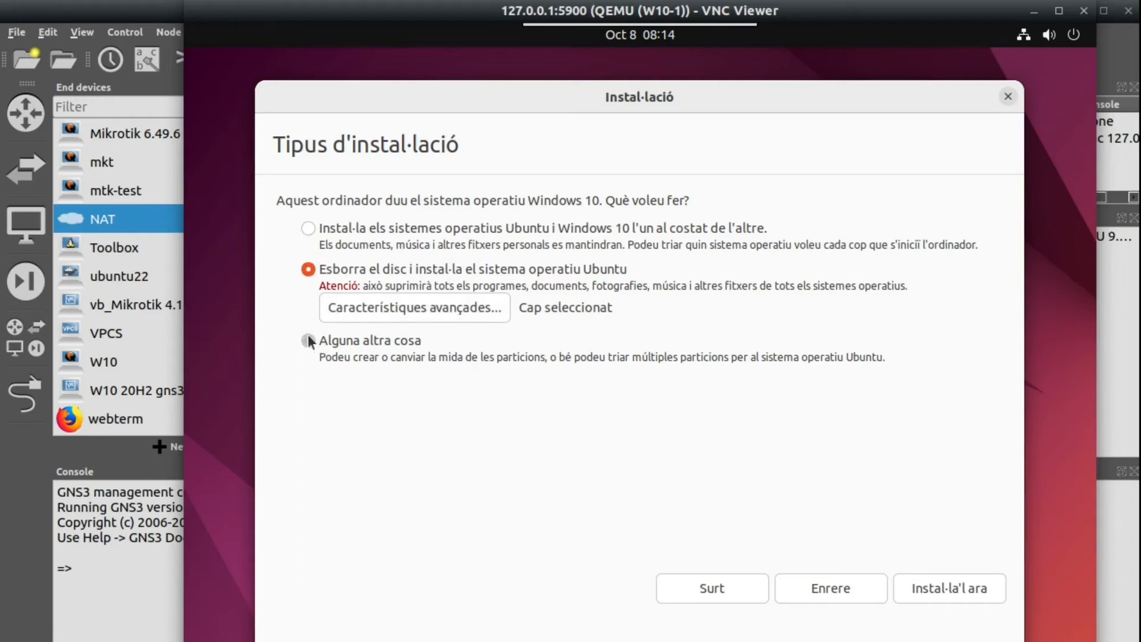
click(308, 228)
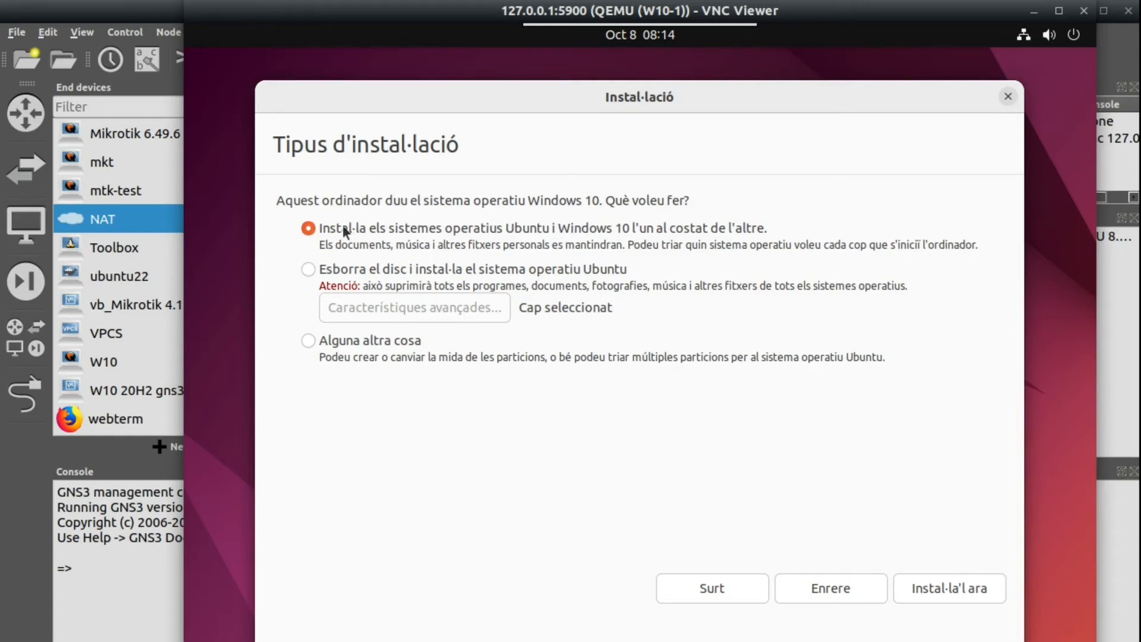
click(922, 587)
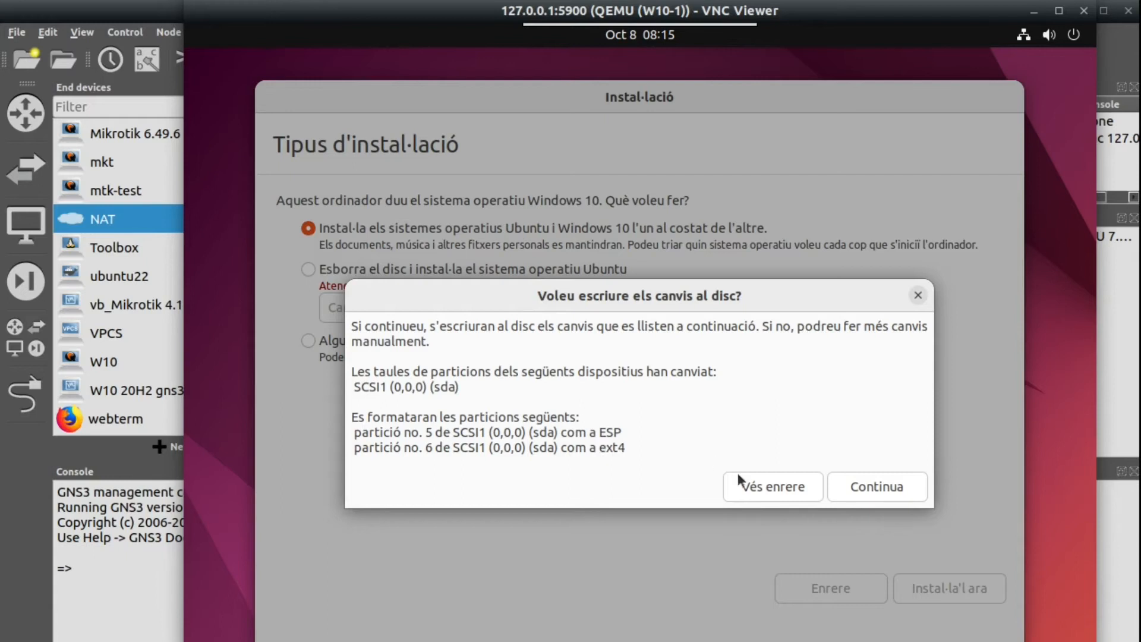
click(894, 486)
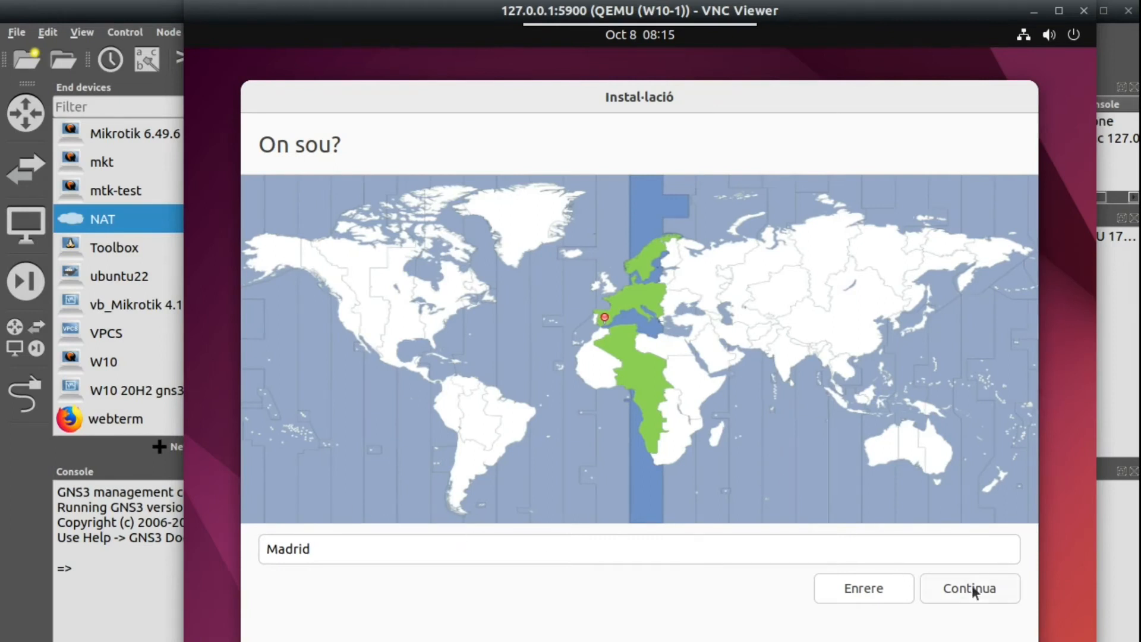
Accept Madrid, then enter a user name, computer name ubuntu-gns3, and a confirmed password.
click(976, 588)
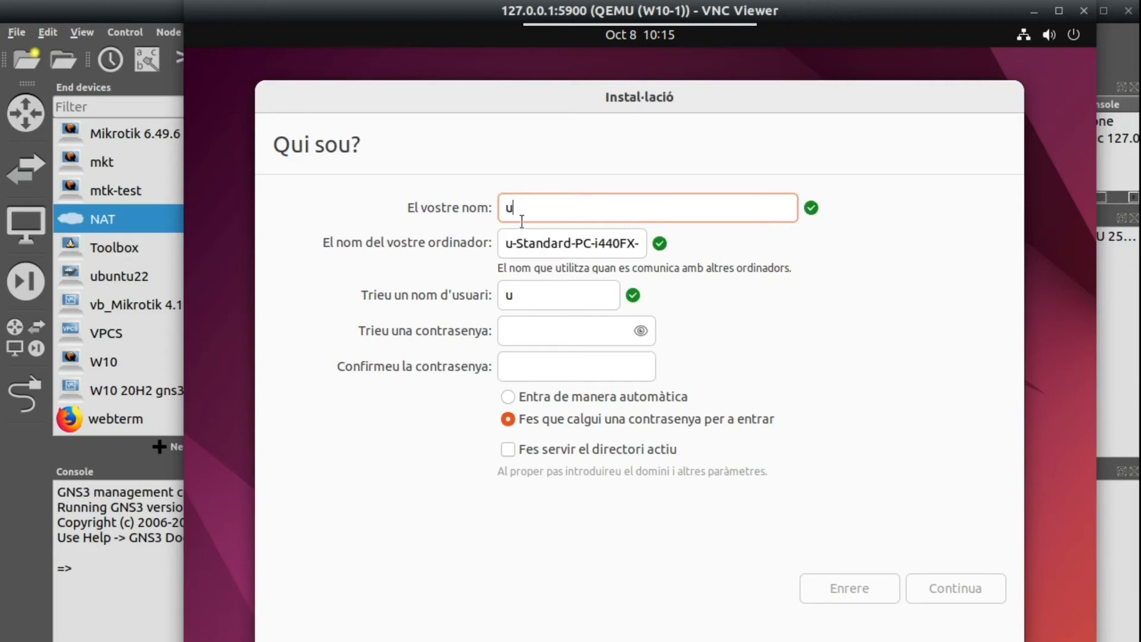
text(buntu)
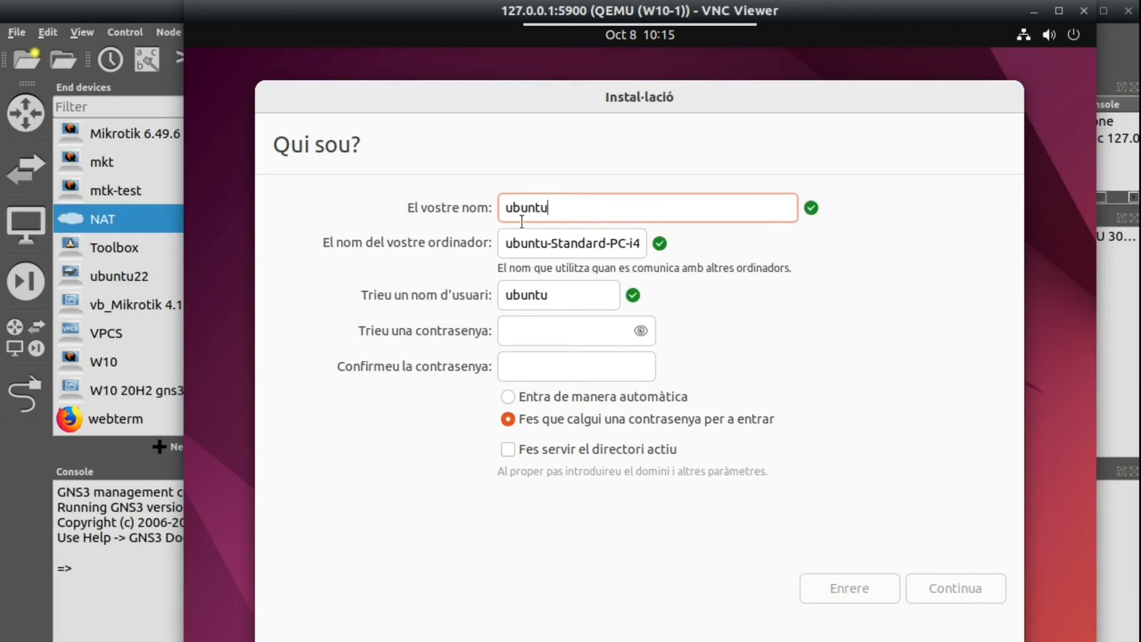
key(Tab)
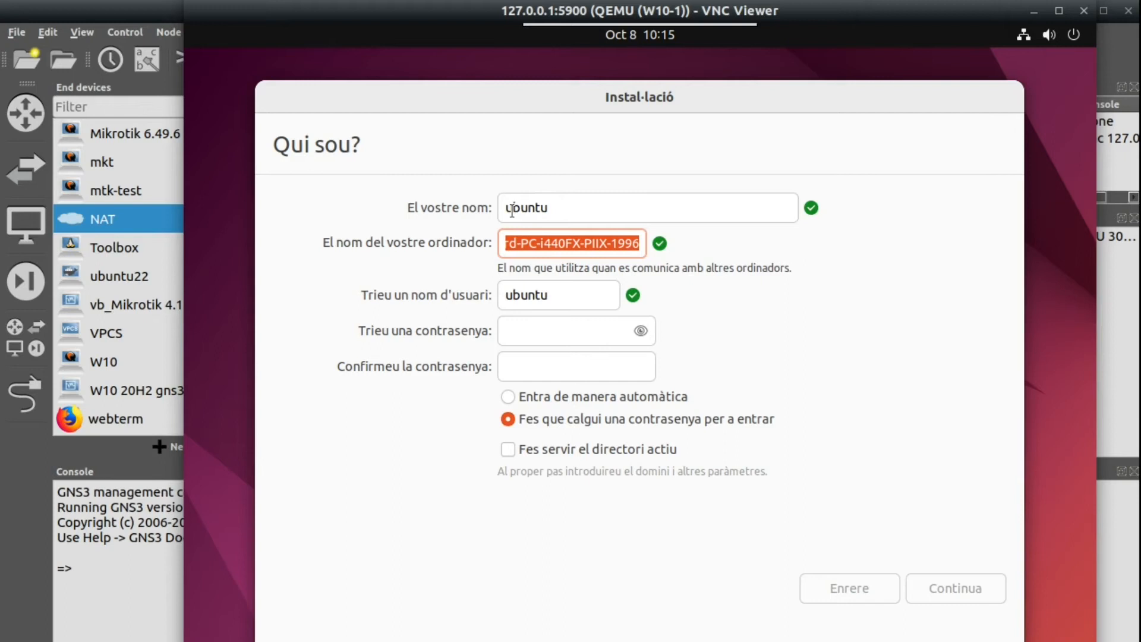
text(ubuntu)
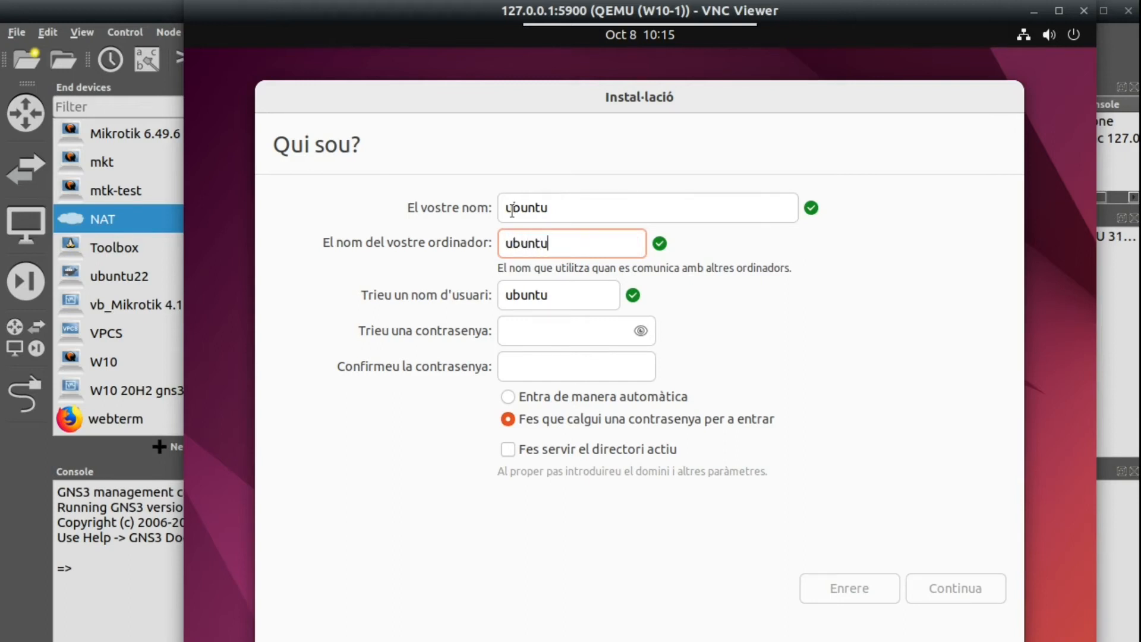
text(-gns3)
key(Tab)
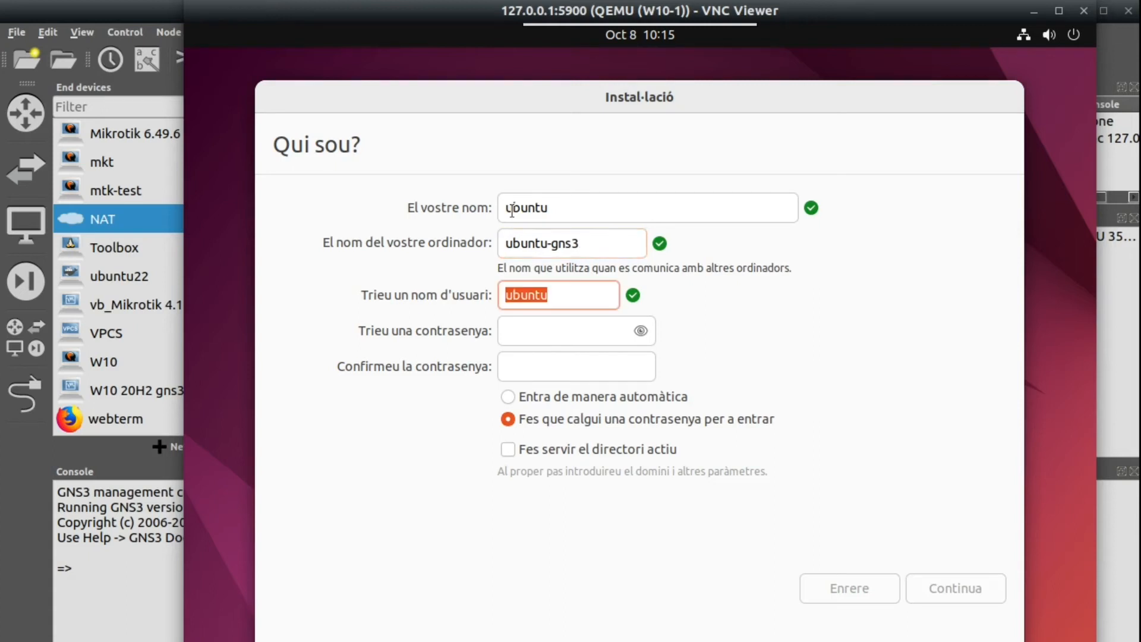
key(Tab)
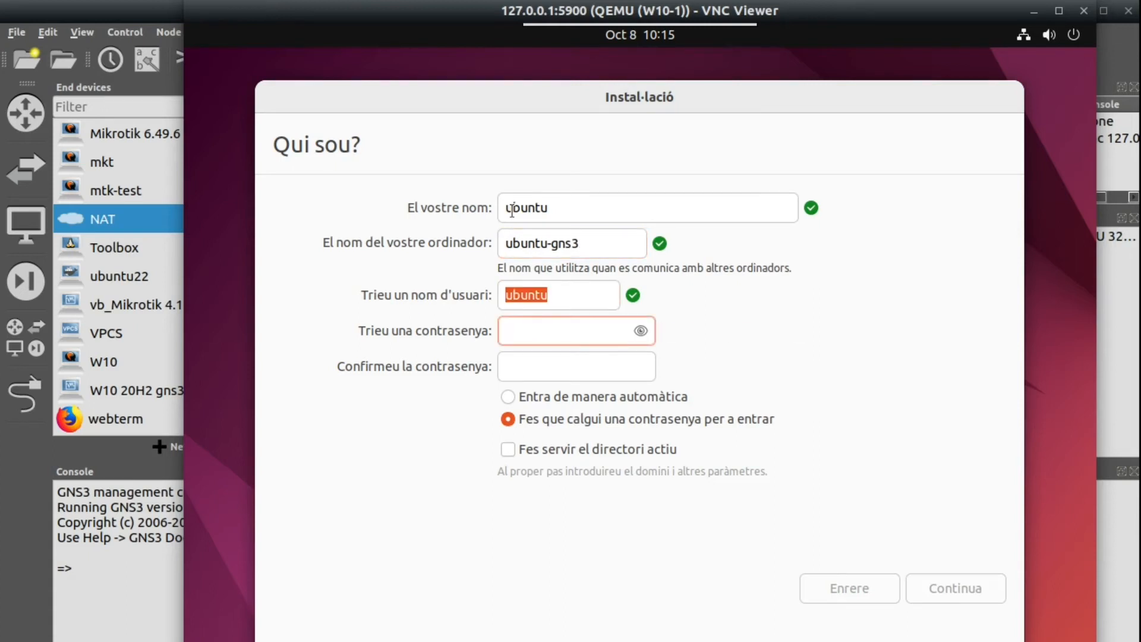
text(ubuntu)
key(Tab)
text(ubuntu)
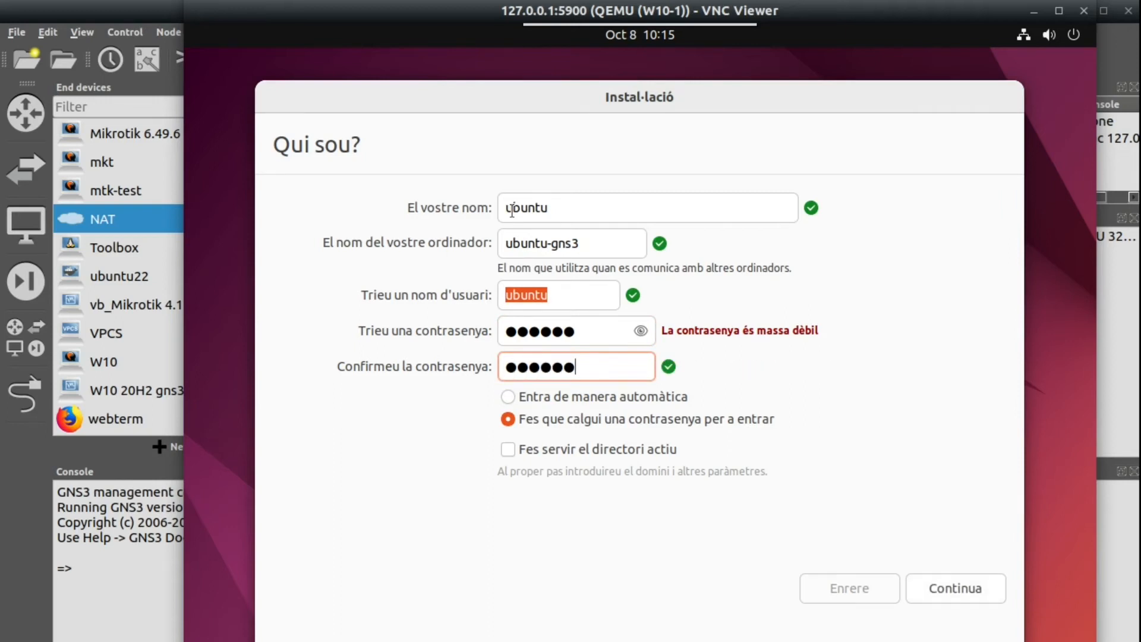
click(950, 597)
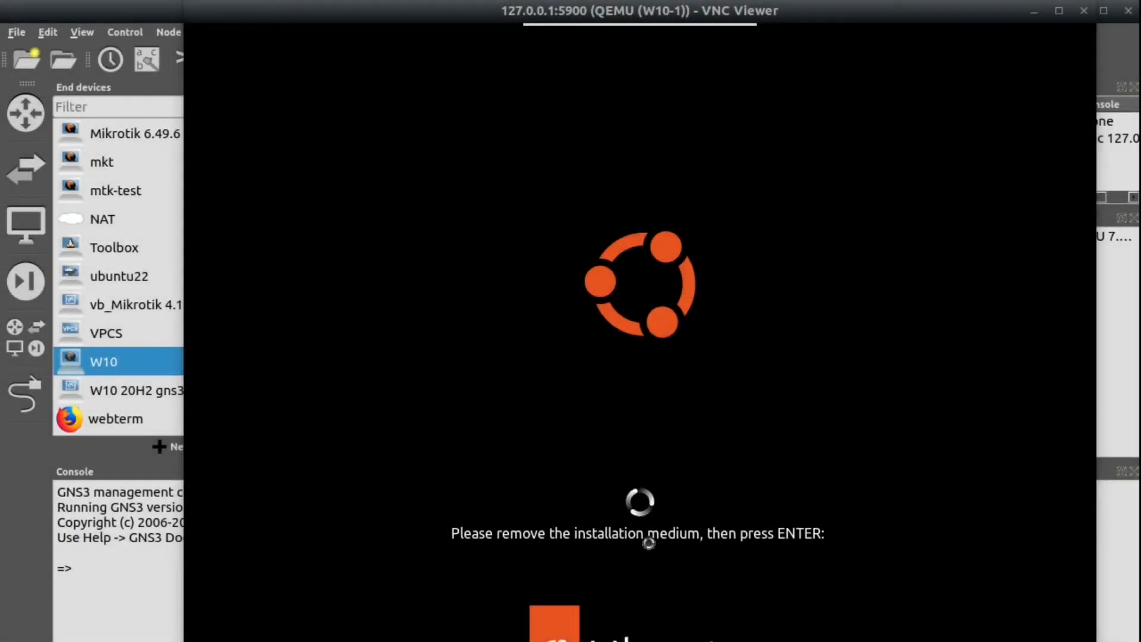
Bring the GNS3 project window back to the front.
click(144, 16)
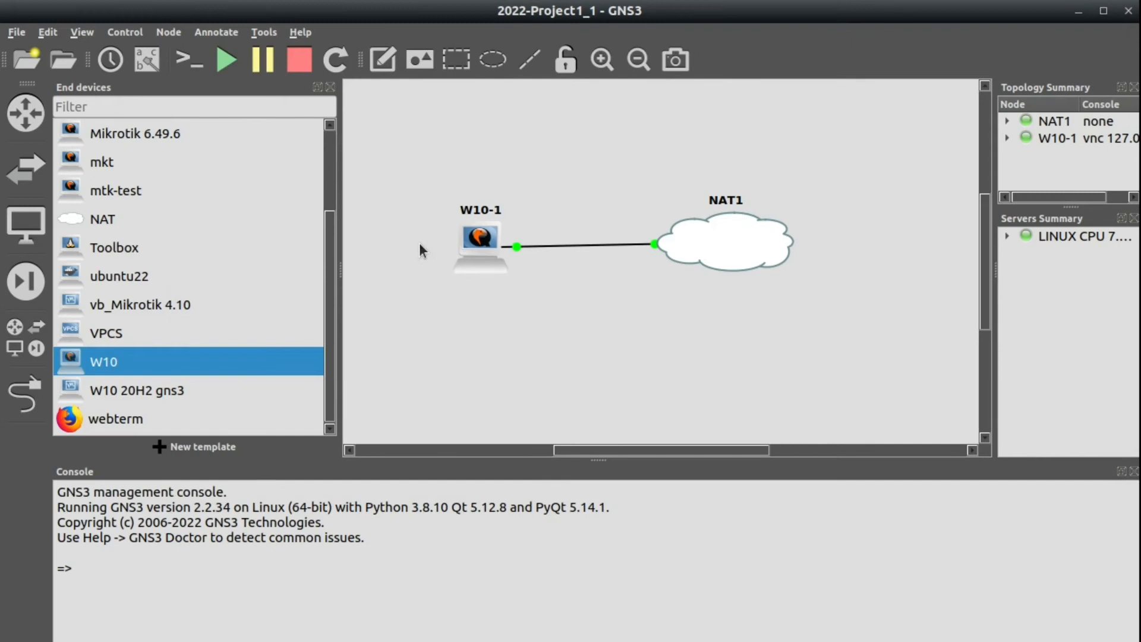
Set W10-1's boot priority to HDD and clear its Ubuntu ISO from the CD/DVD image.
right_click(474, 262)
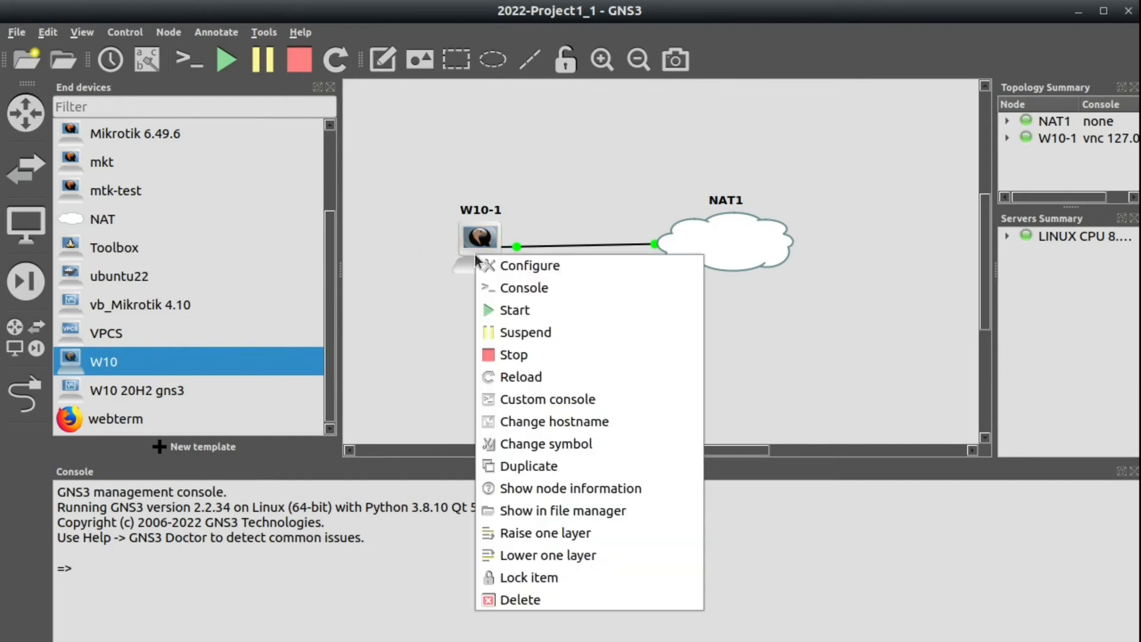
click(539, 268)
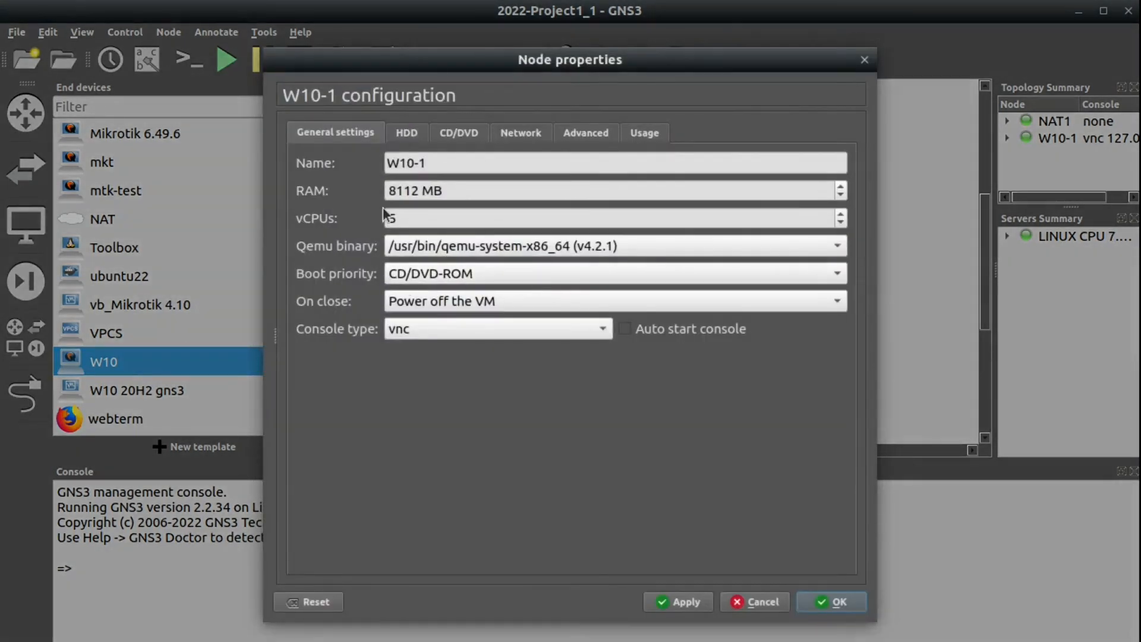
click(448, 277)
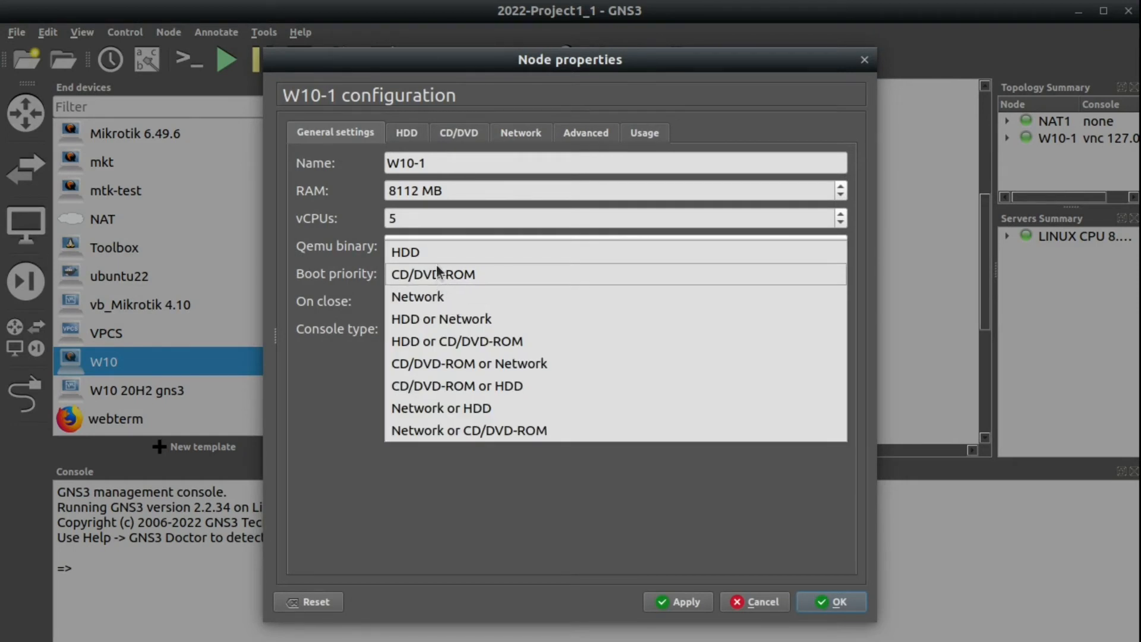
click(438, 258)
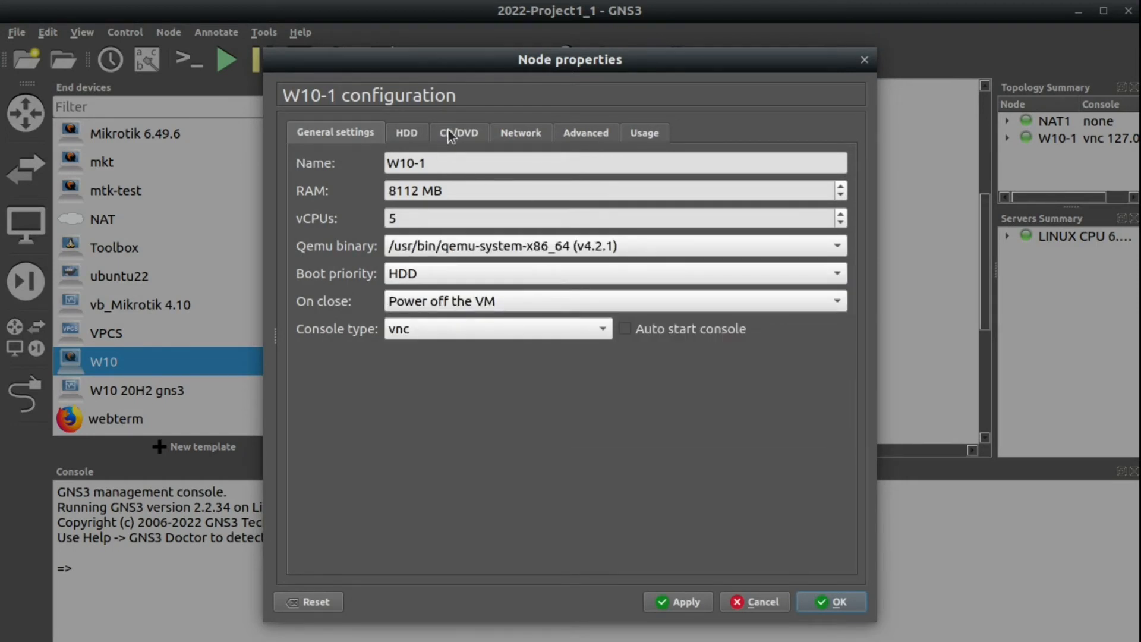
click(452, 133)
drag(735, 184, 220, 131)
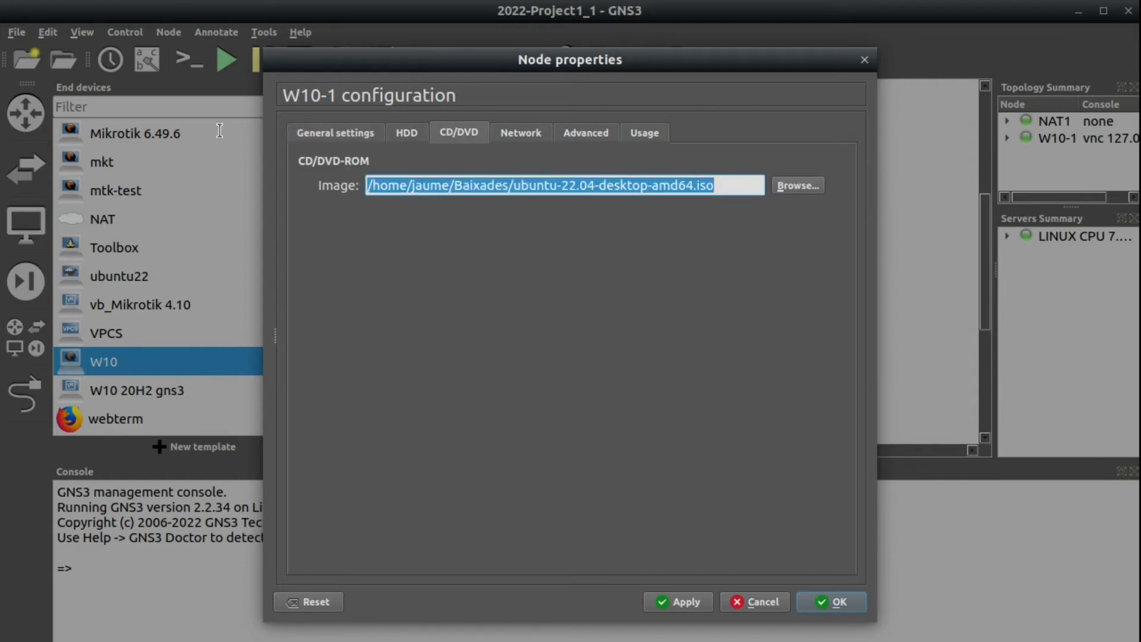
key(BackSpace)
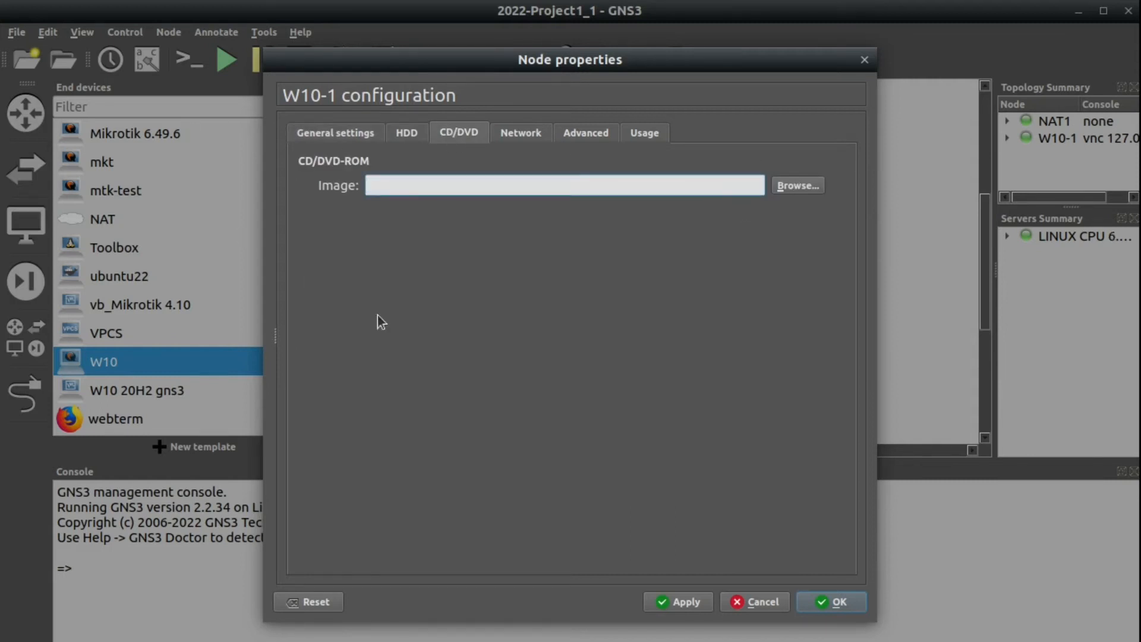
click(802, 606)
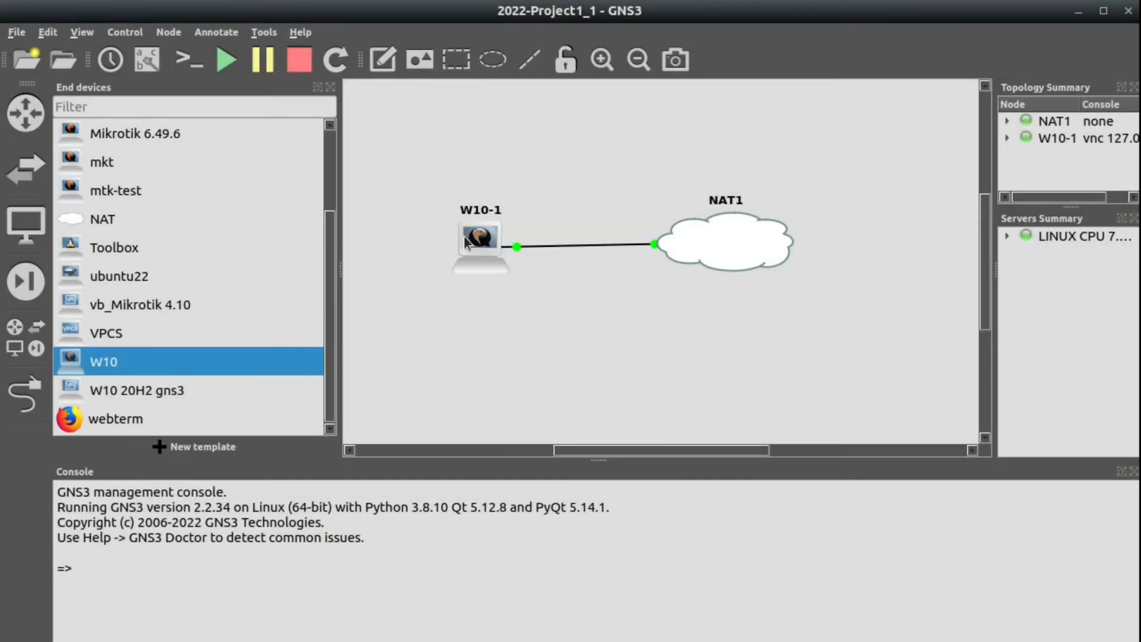
Verify W10-1's CD/DVD image is empty, then restart the VM in its console.
right_click(466, 241)
click(502, 247)
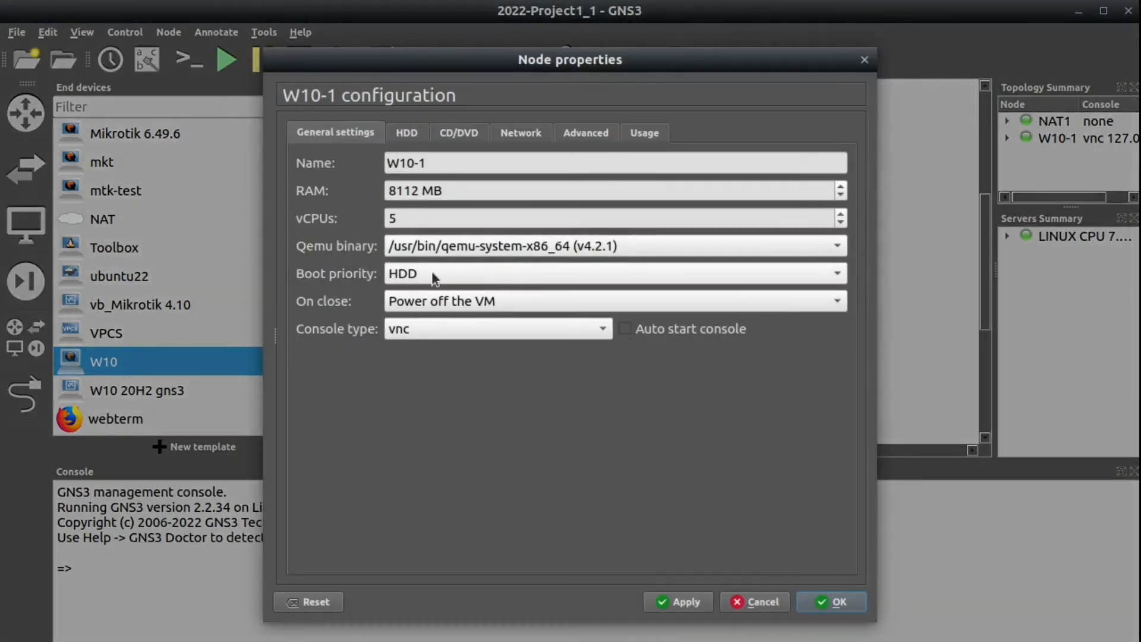
click(464, 135)
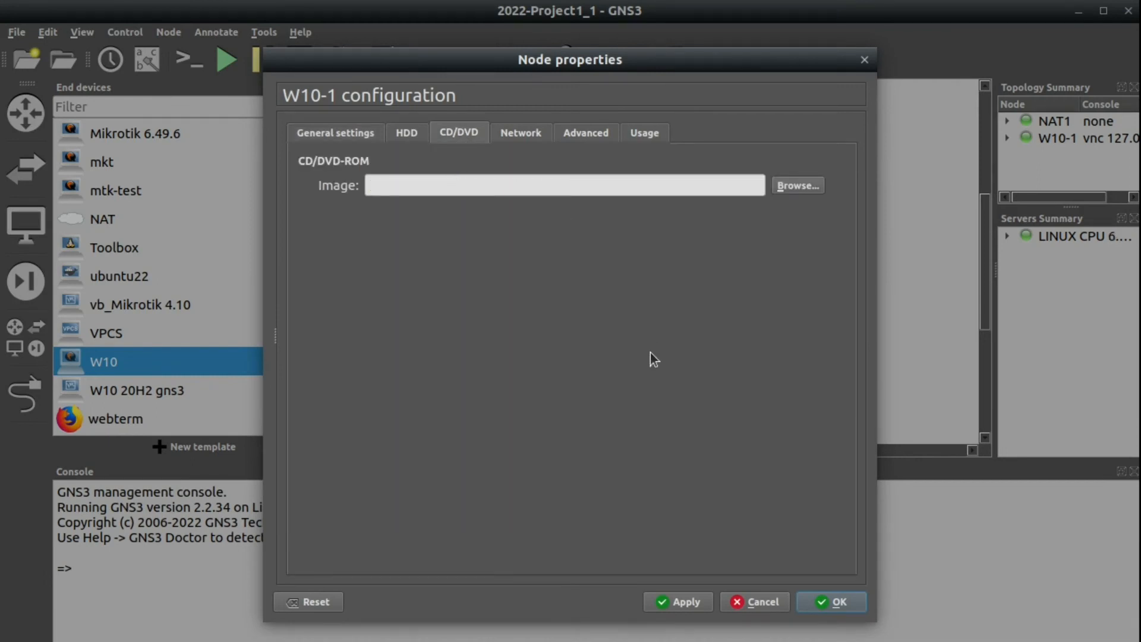
click(838, 602)
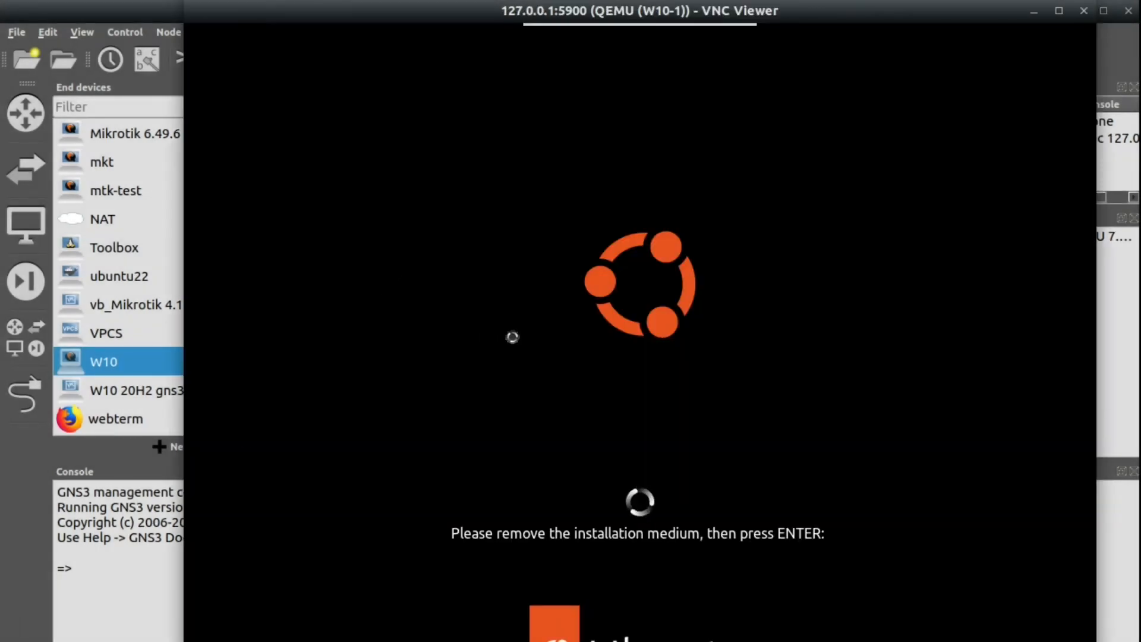
key(Return)
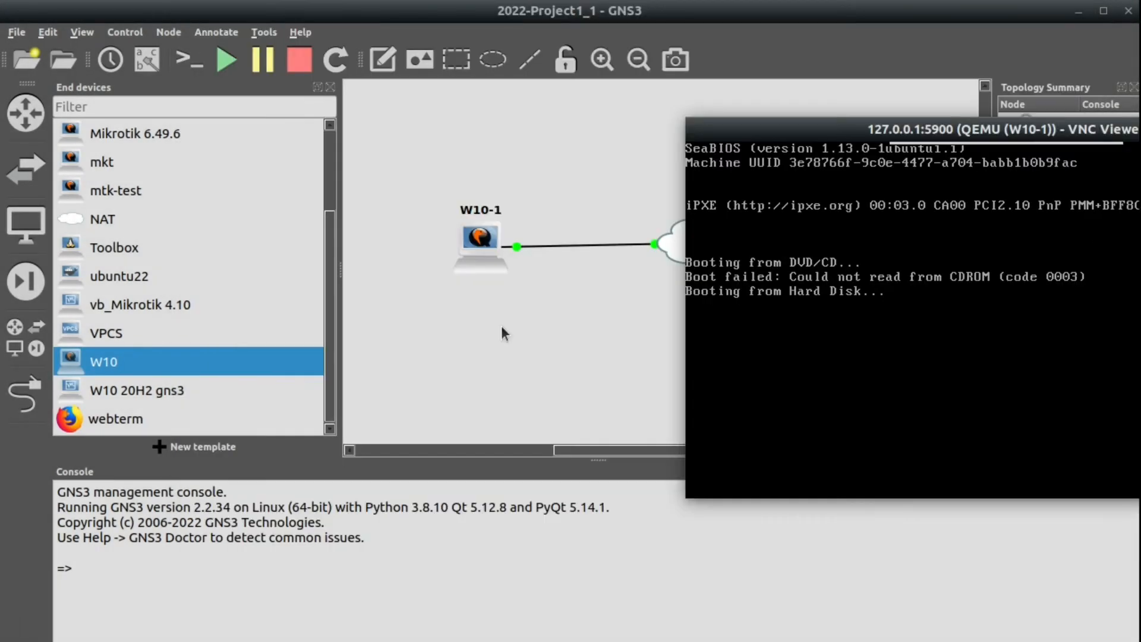
Select the Ubuntu entry in W10-1's GRUB menu and boot it from the hard disk.
drag(868, 154, 720, 152)
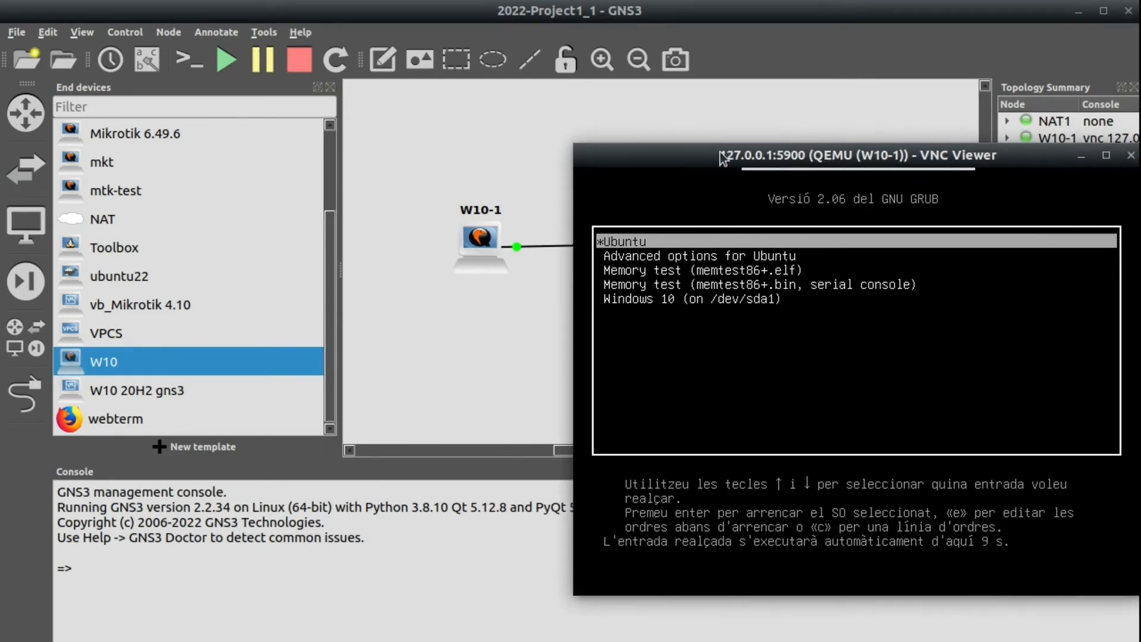
key(Down)
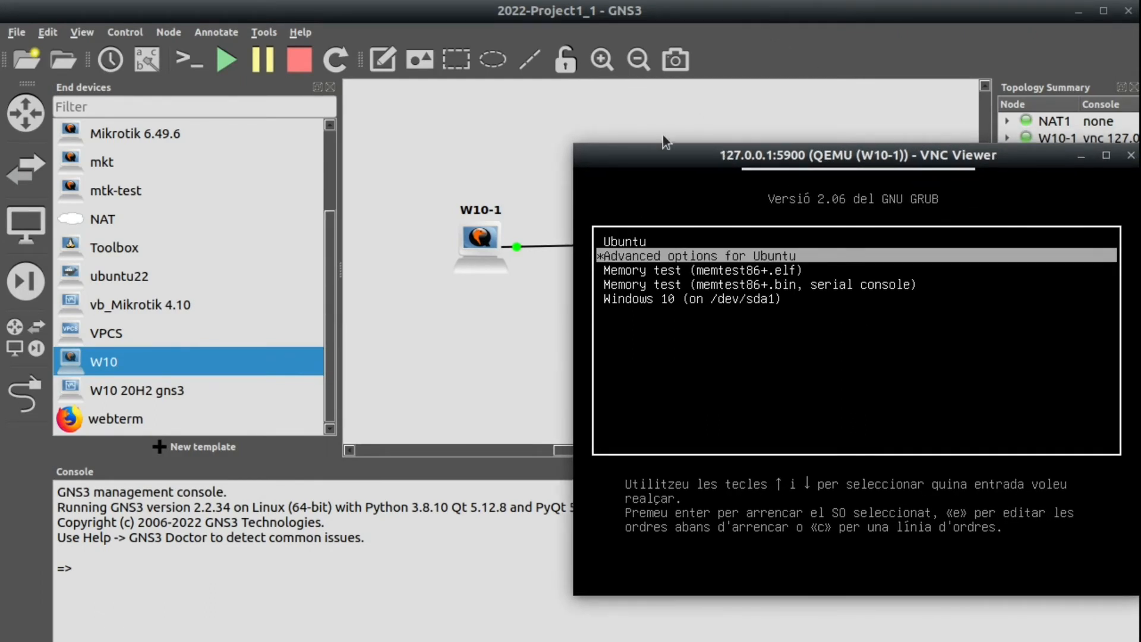
drag(639, 151, 495, 116)
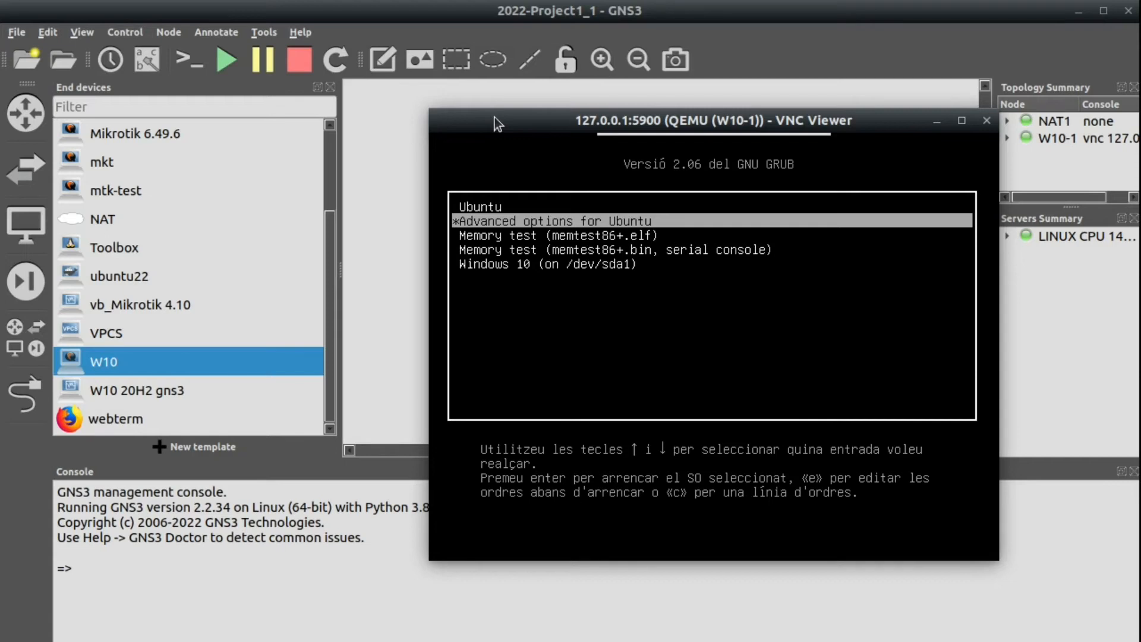
key(Up)
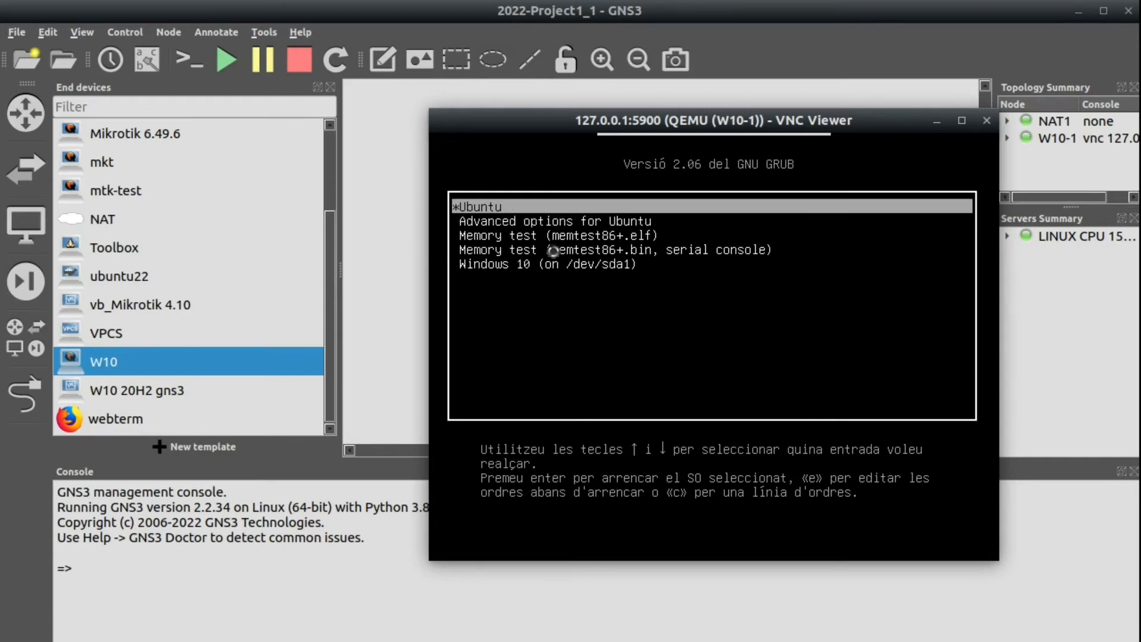
key(Down)
key(Down)
key(Down)
key(Down)
key(Up)
key(Up)
key(Up)
key(Up)
key(Return)
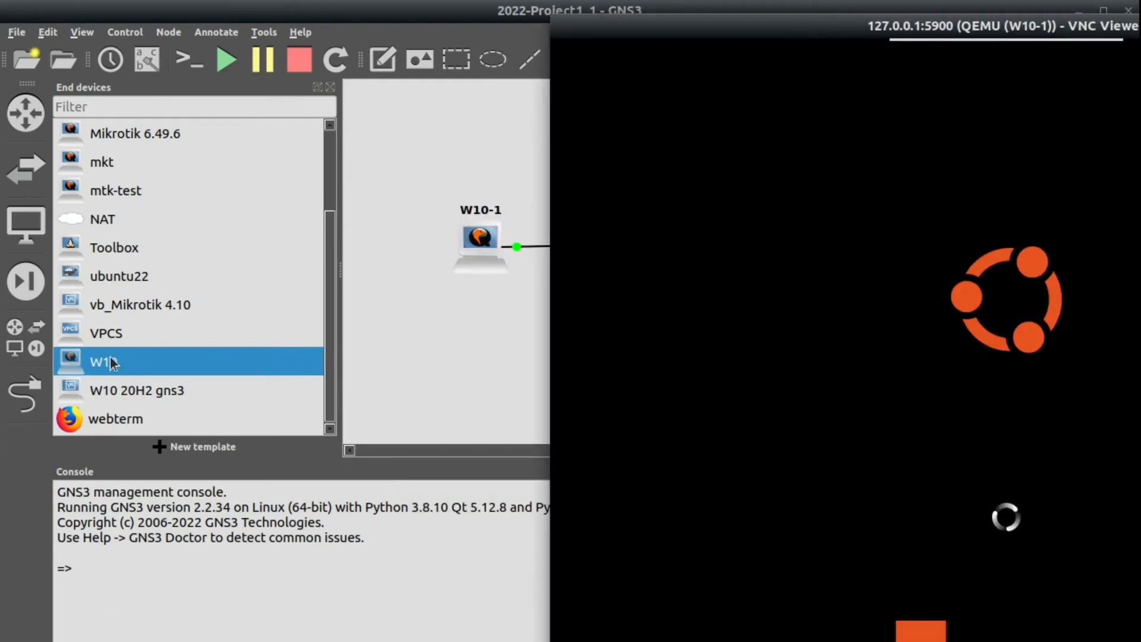
drag(764, 35, 465, 5)
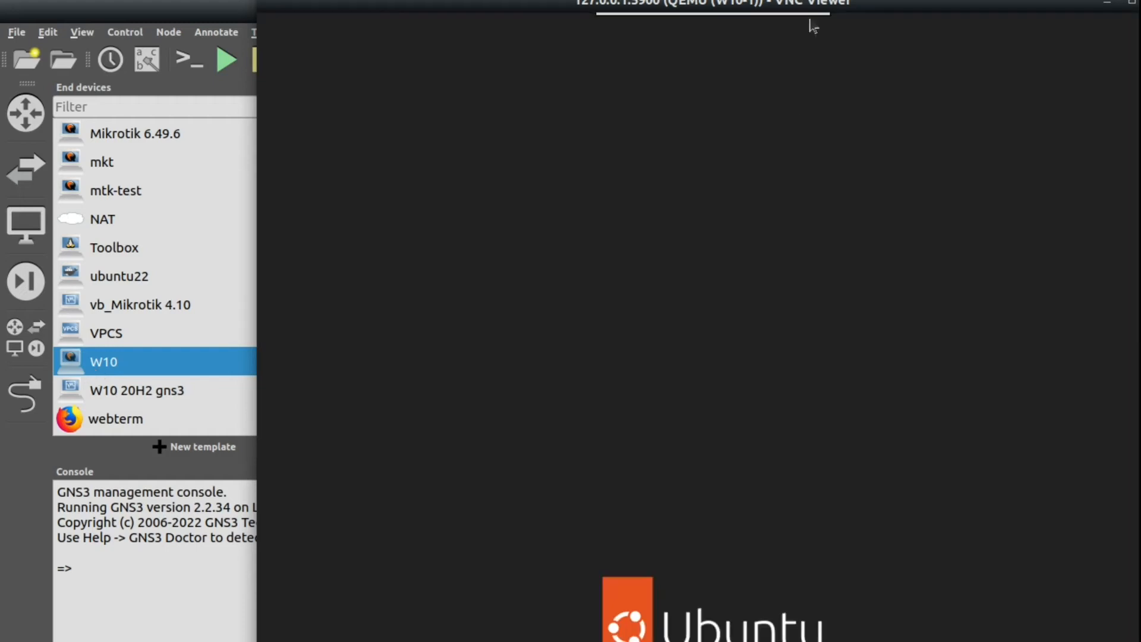
Log in to Ubuntu as the ubuntu user with its password.
click(668, 348)
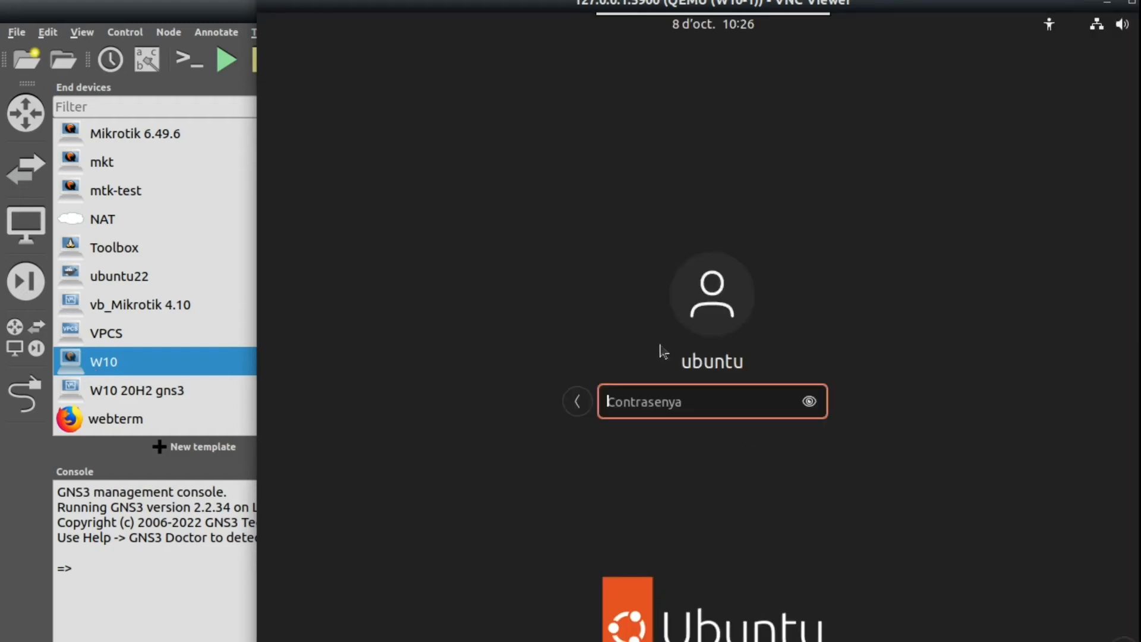
text(ubuntu)
key(Return)
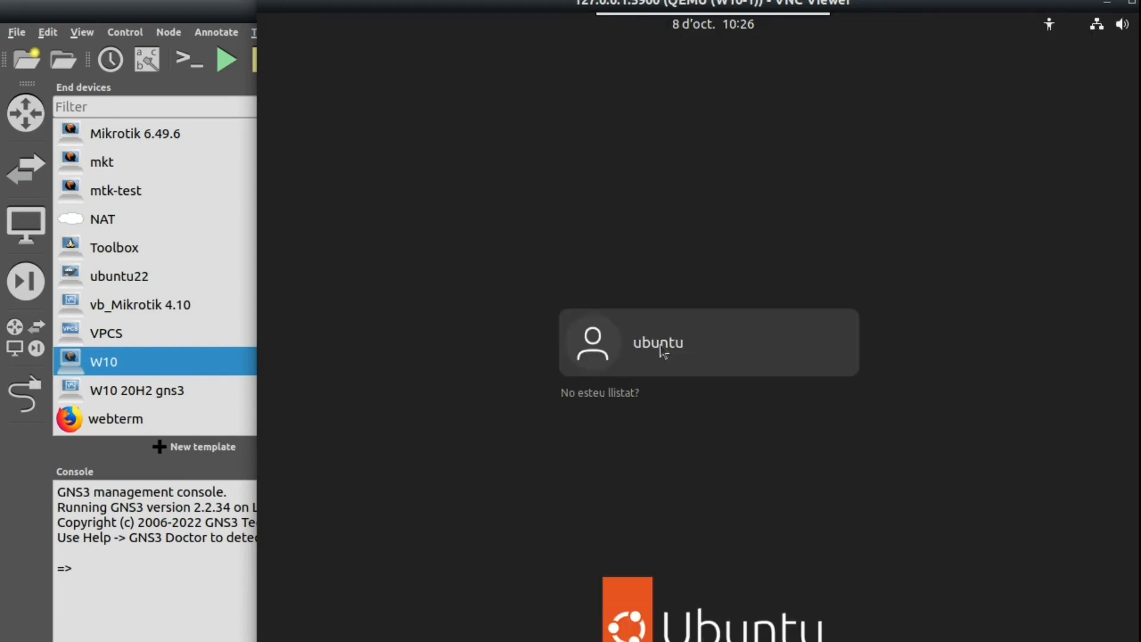
click(664, 350)
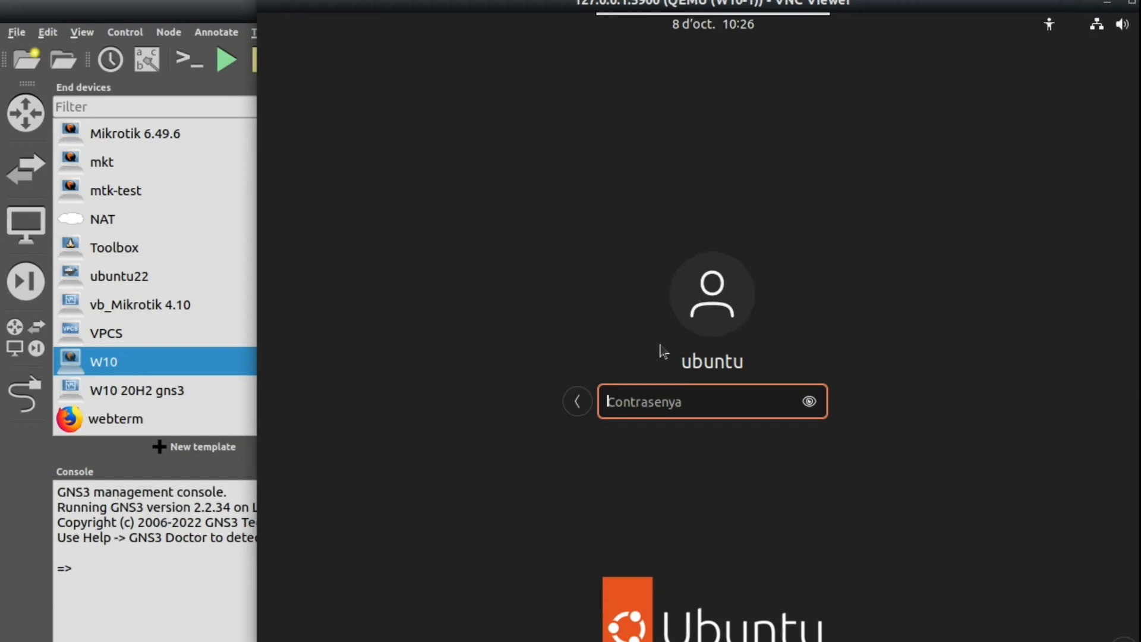
text(ubuntu)
key(Return)
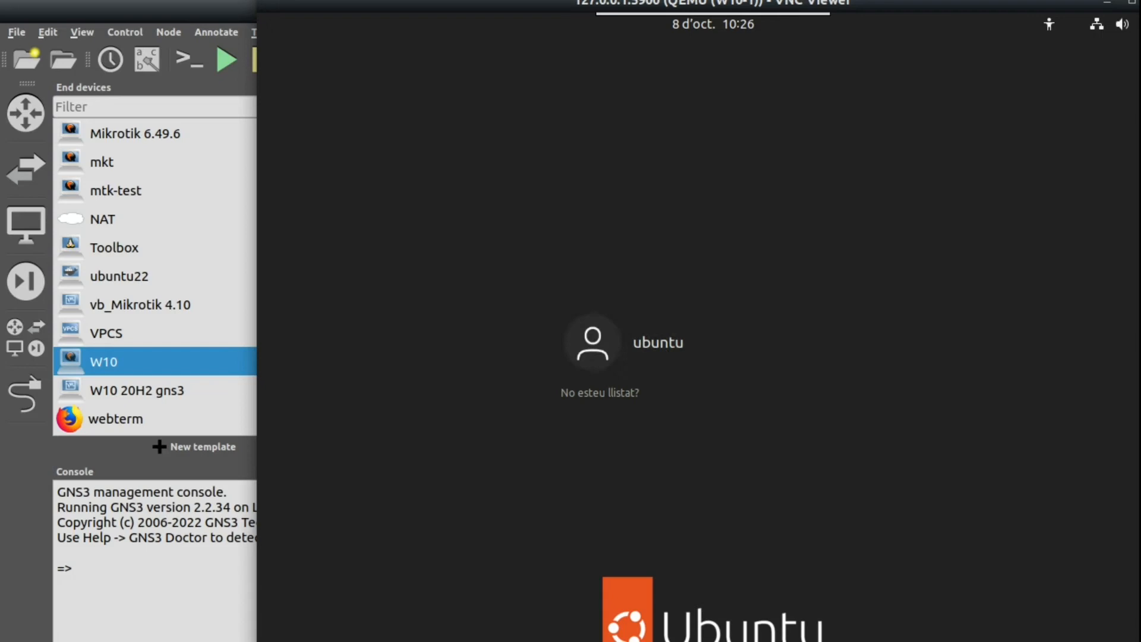
Restart Ubuntu through the system menu's Apaga / Surt > Reinicia option.
click(1109, 24)
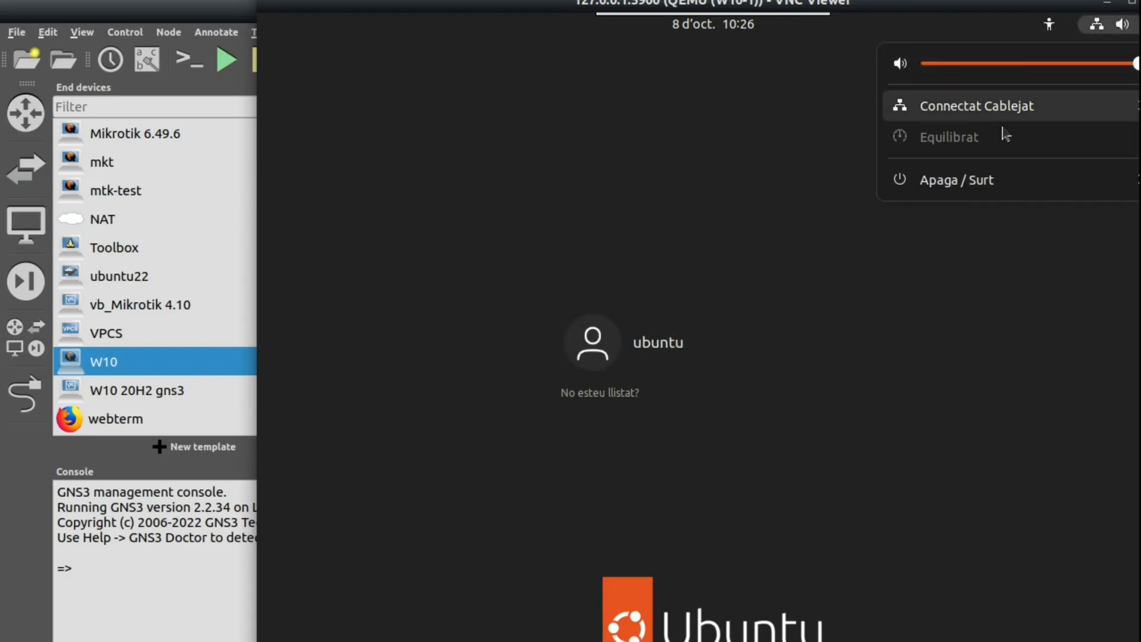
click(994, 185)
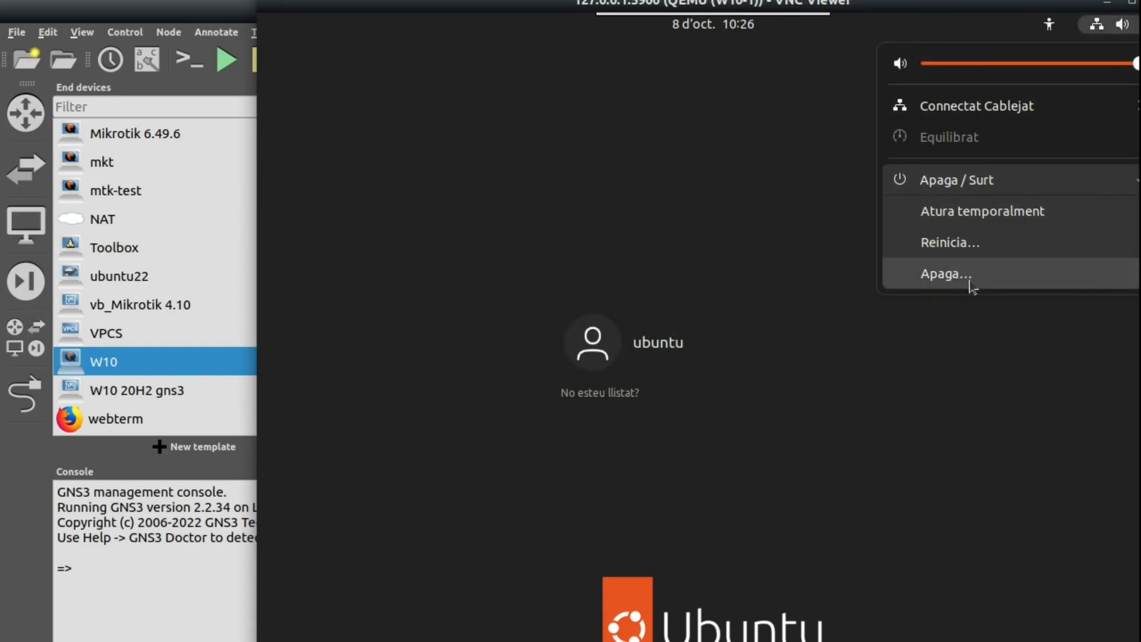
click(968, 245)
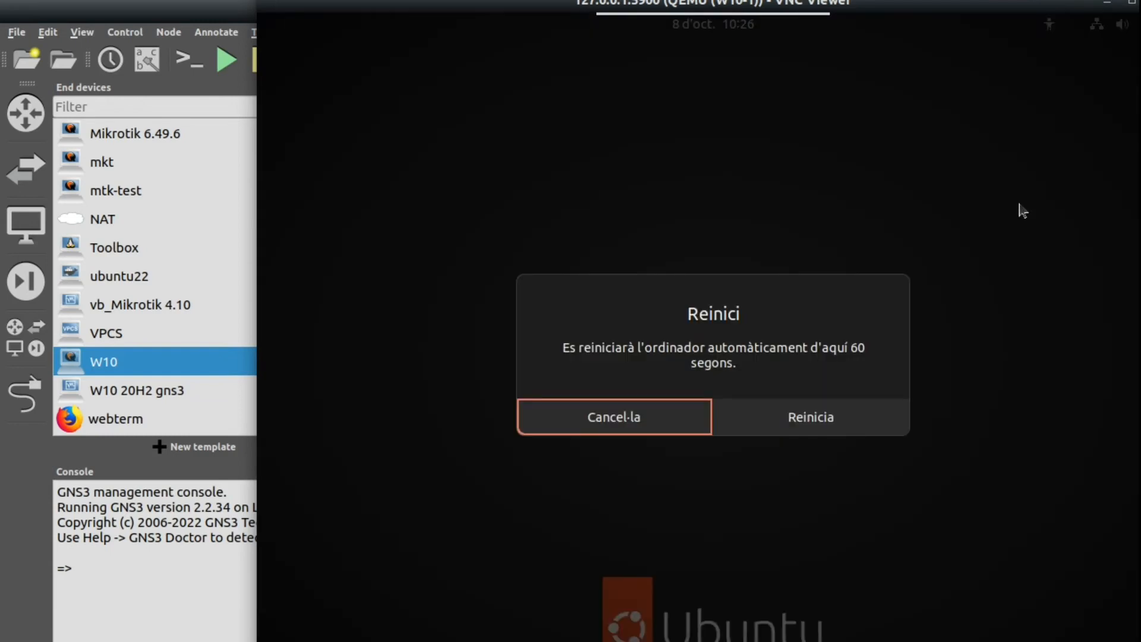
click(831, 431)
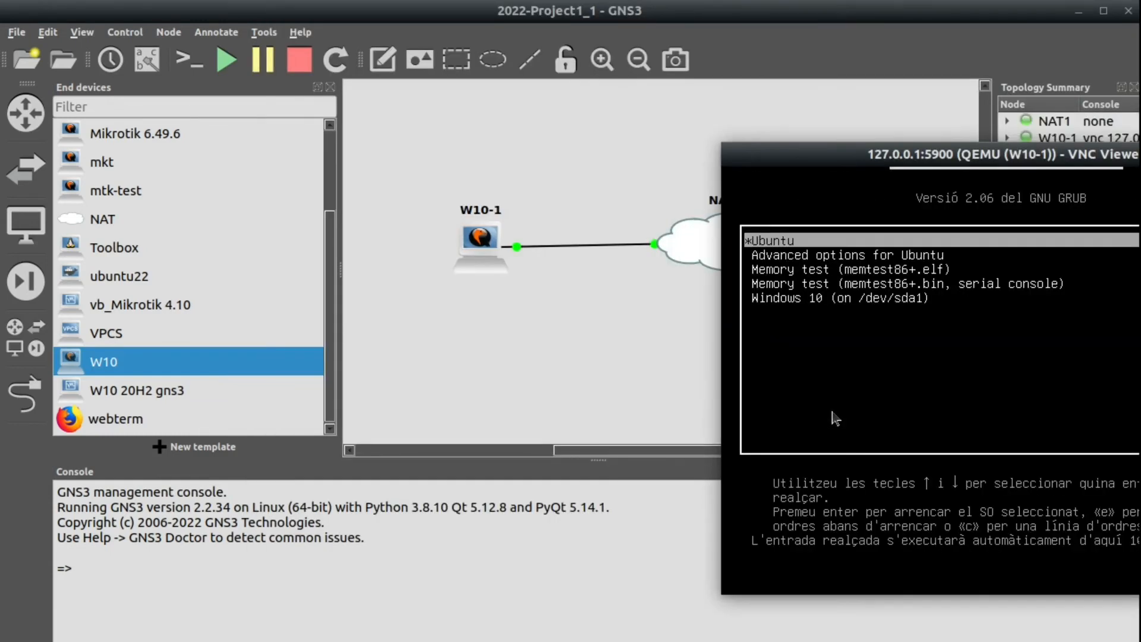
Choose Windows 10 (on /dev/sda1) in GRUB and boot it.
key(Down)
key(Down)
key(Down)
key(Down)
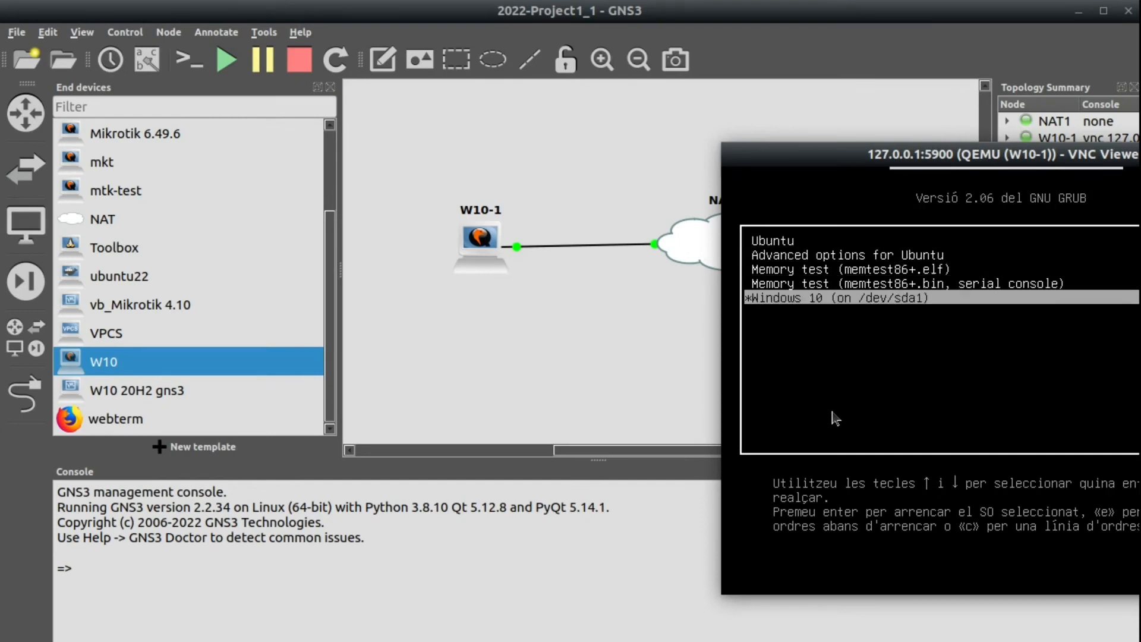
drag(856, 155, 555, 106)
key(Return)
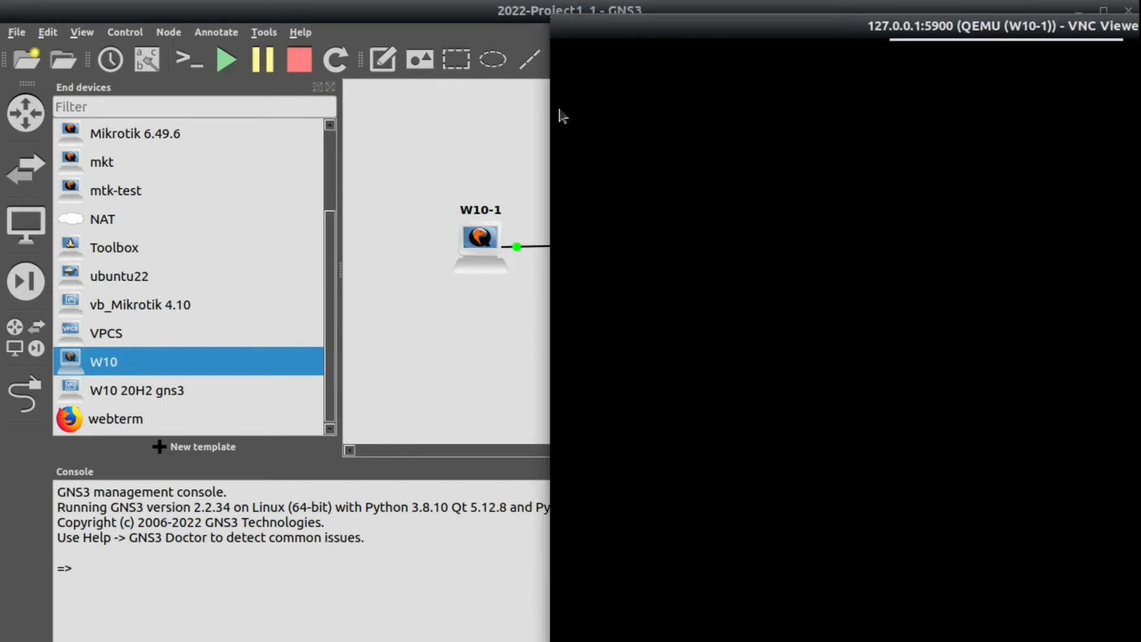
drag(706, 29, 454, 14)
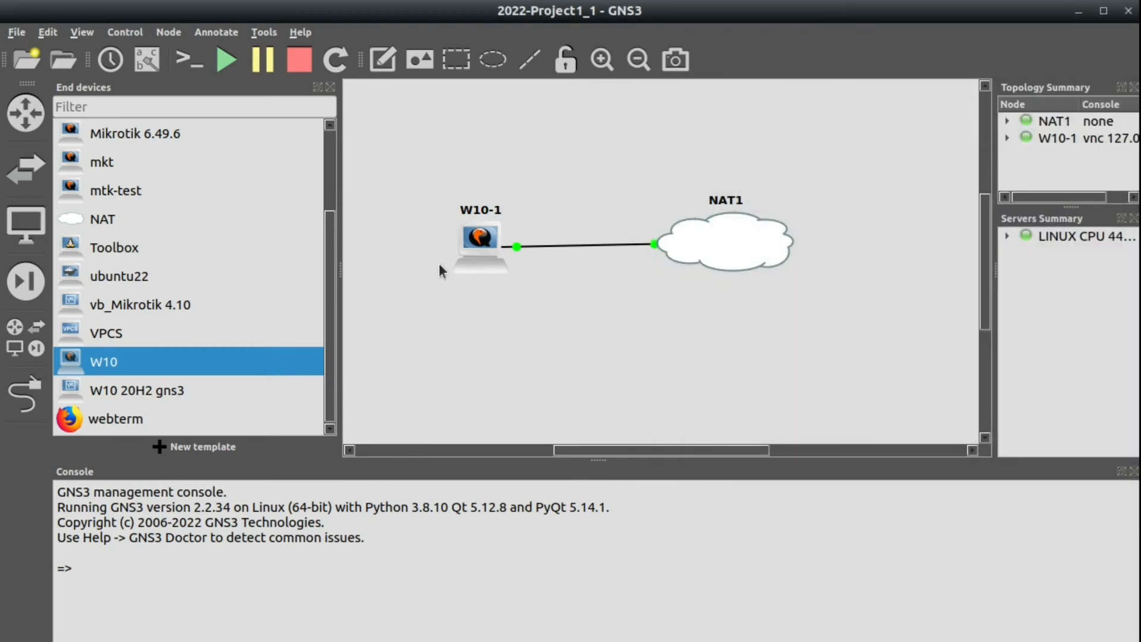
Permanently delete the W10-1 node.
right_click(483, 240)
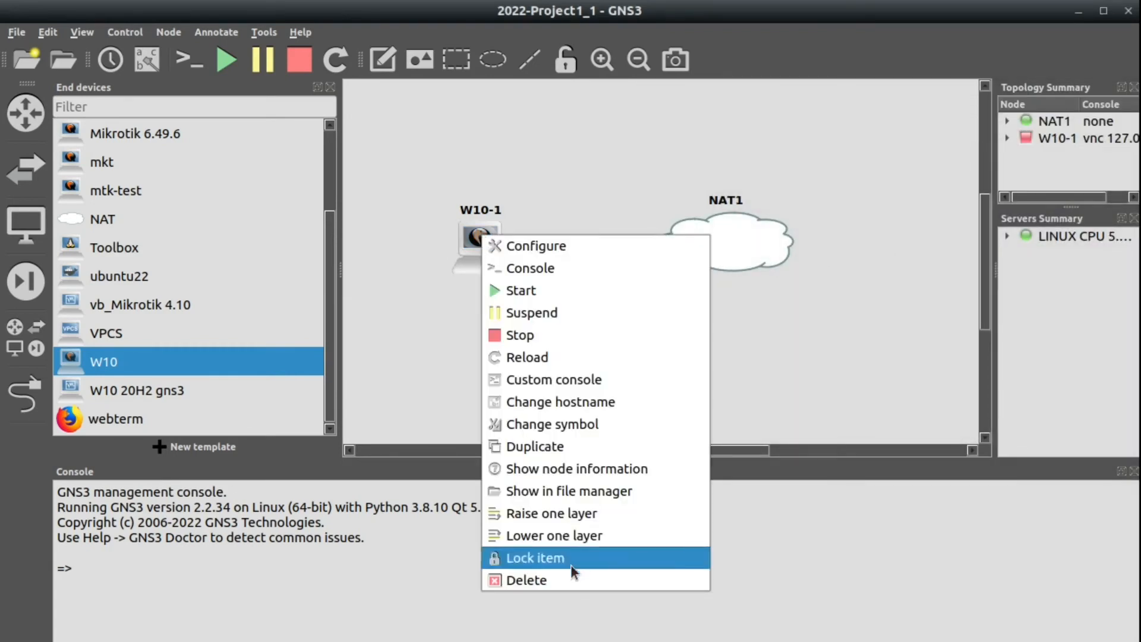
click(560, 580)
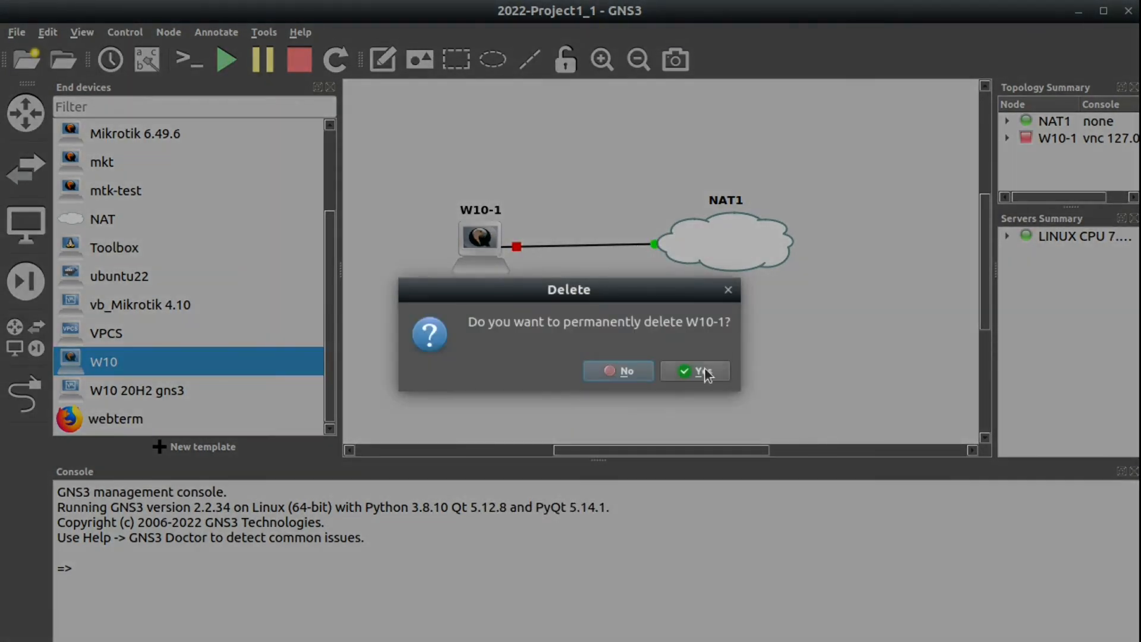
click(704, 372)
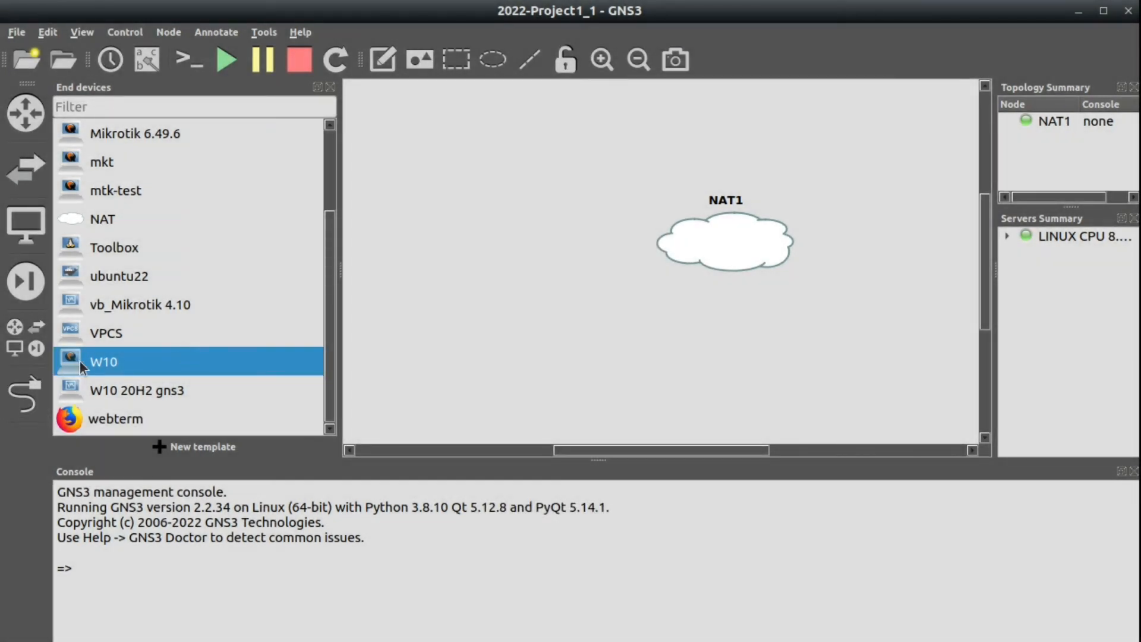
Mark the W10 template as a linked base VM and place a new W10-1 node.
right_click(80, 360)
click(155, 394)
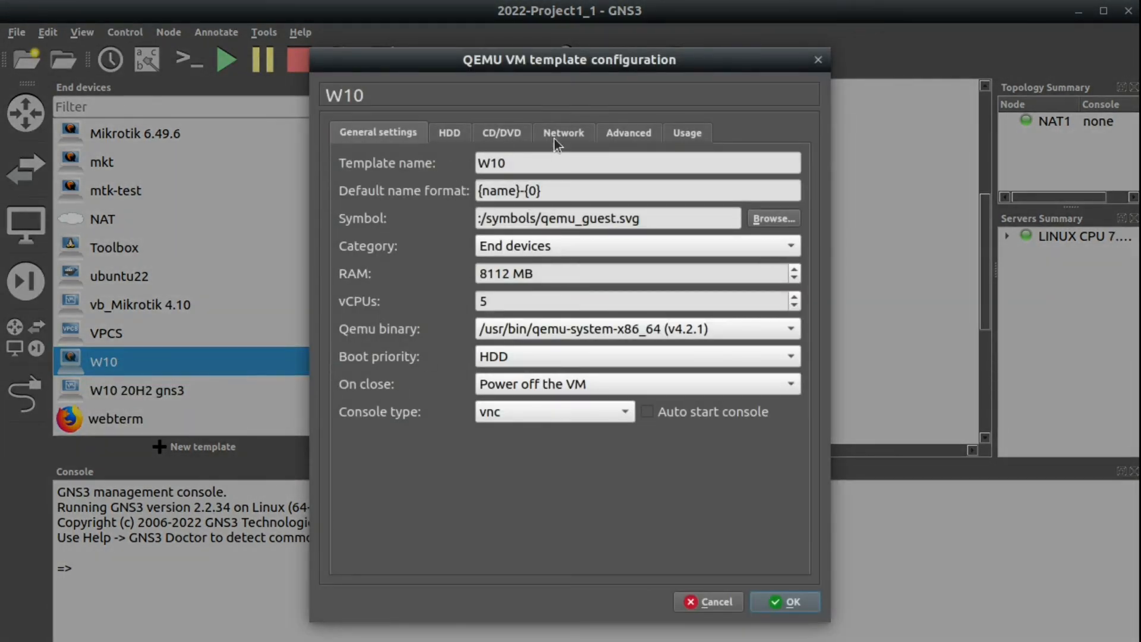
click(603, 135)
click(415, 537)
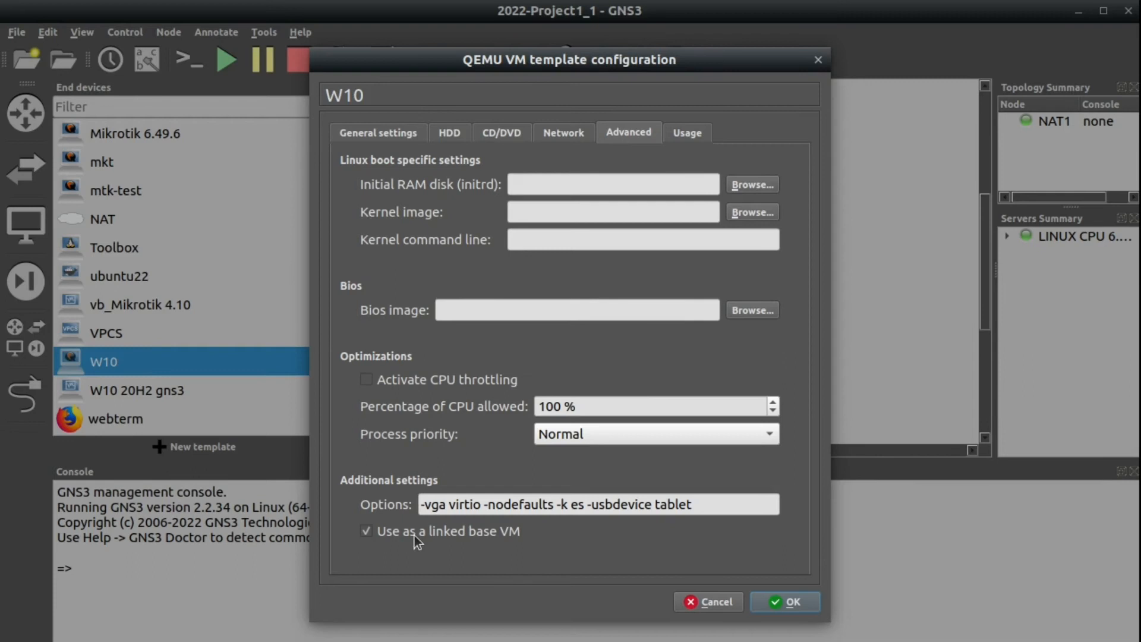
click(784, 602)
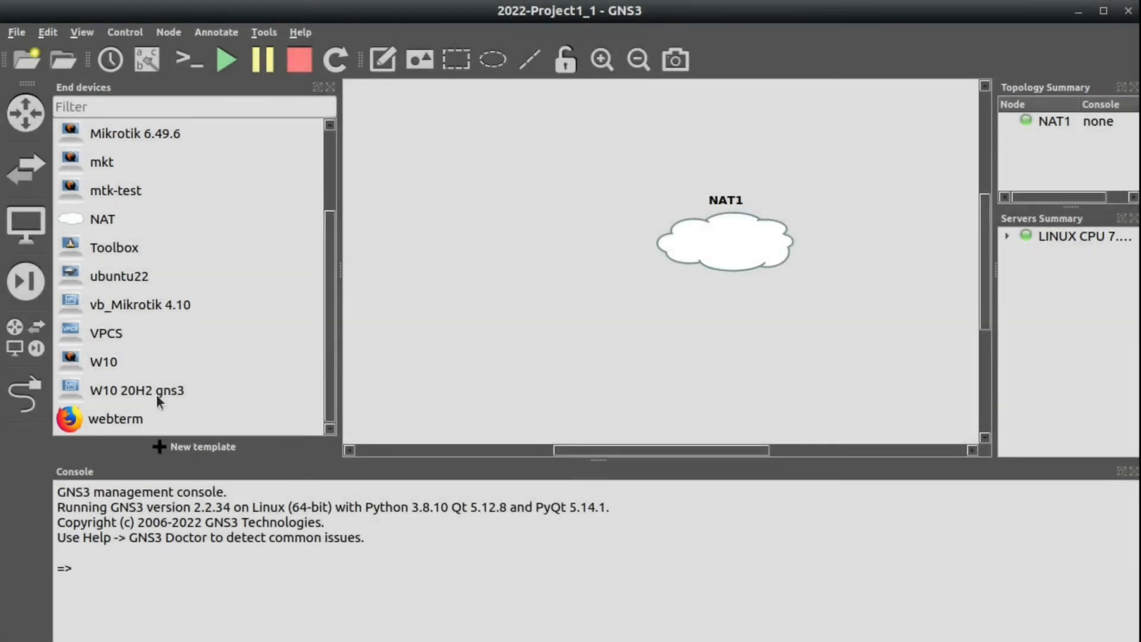
drag(92, 365, 454, 218)
Add W10-2 and W10-3 nodes, and check W10-1's RAM setting without changing it.
drag(90, 361, 451, 343)
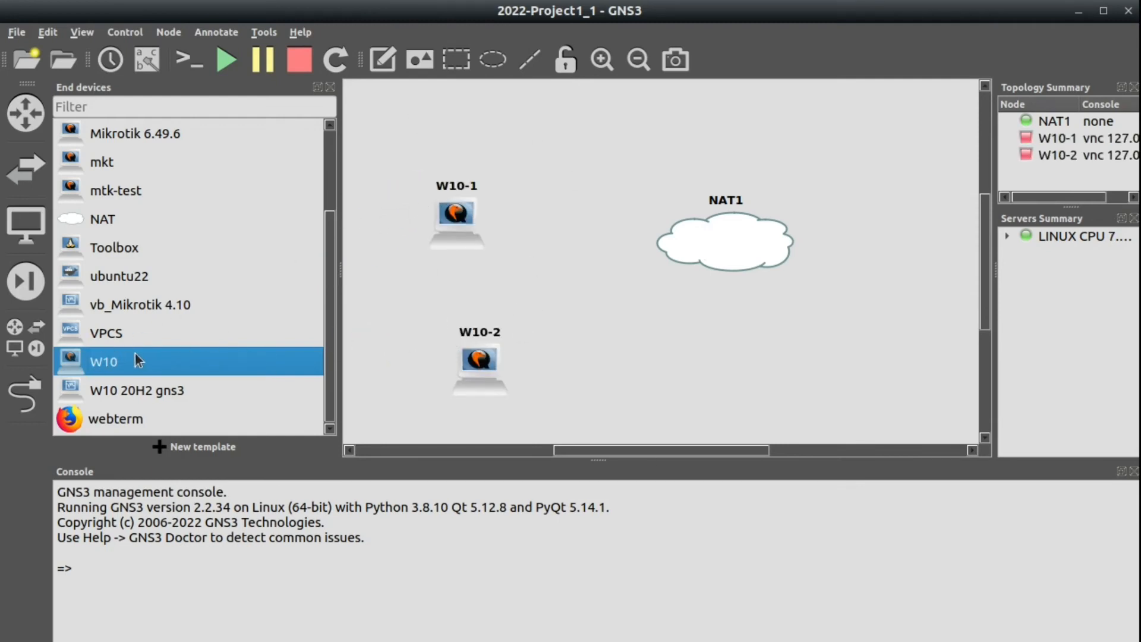
drag(140, 360, 677, 388)
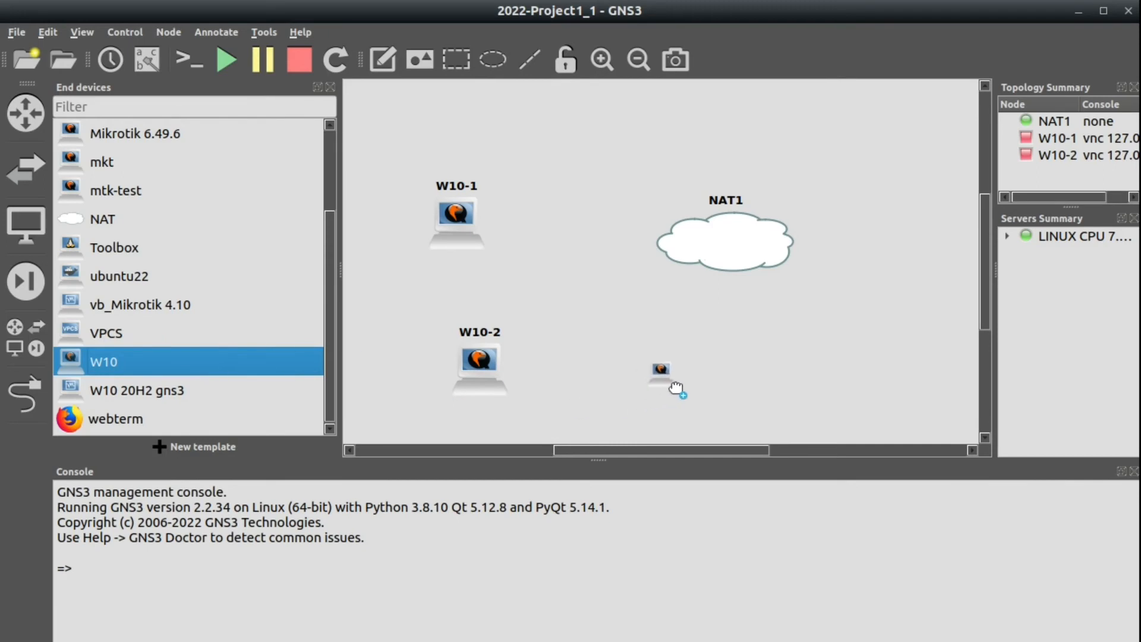
right_click(452, 212)
click(481, 221)
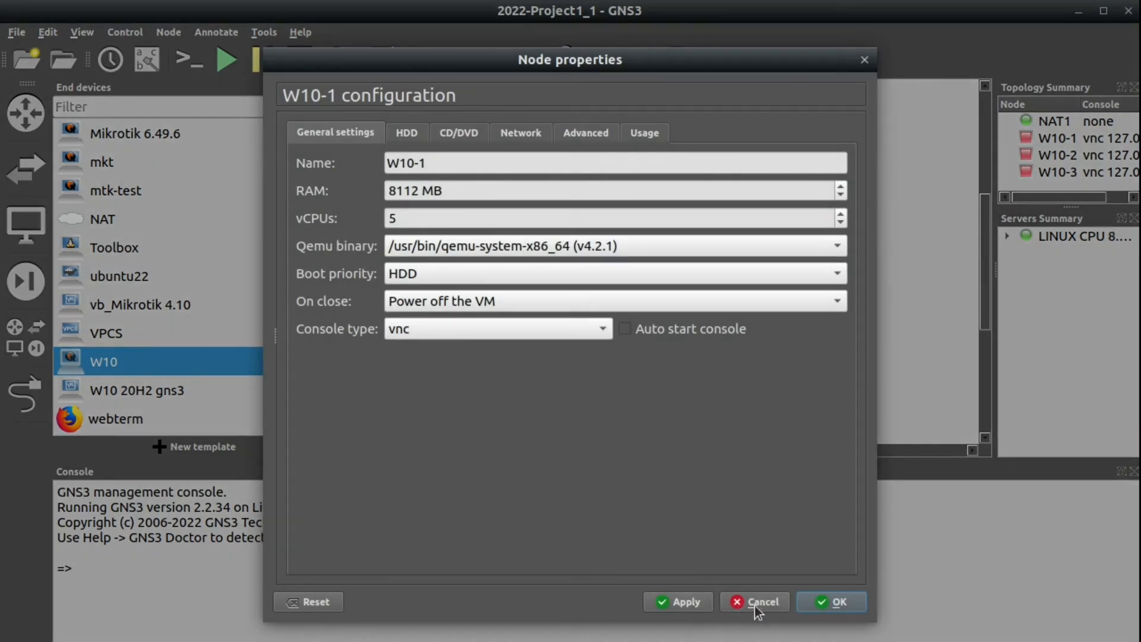
double_click(407, 190)
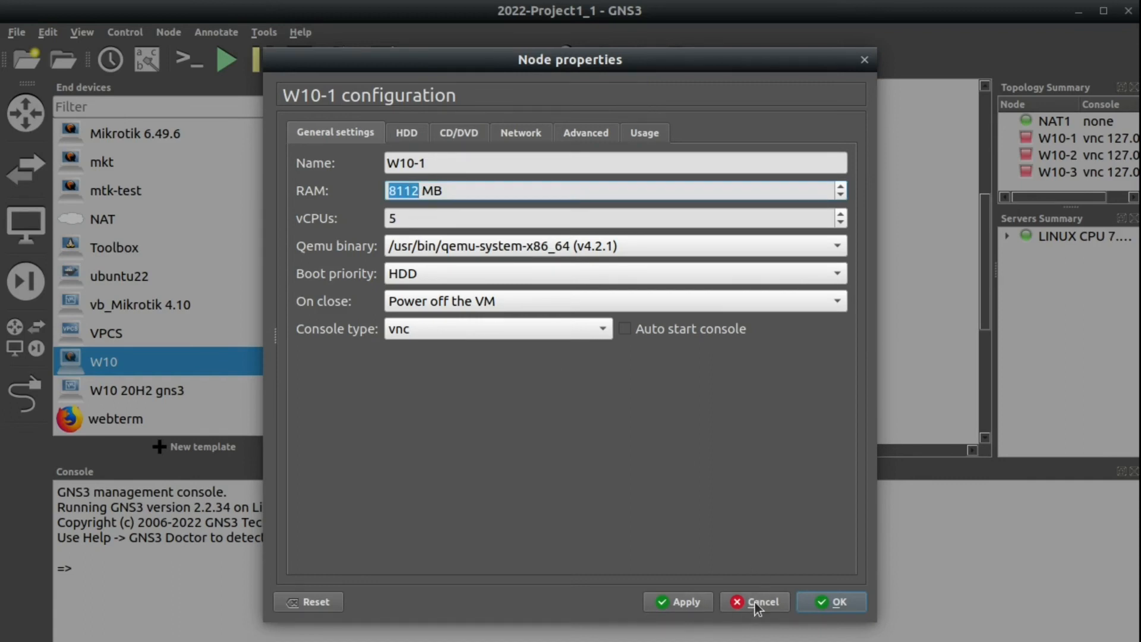
click(865, 60)
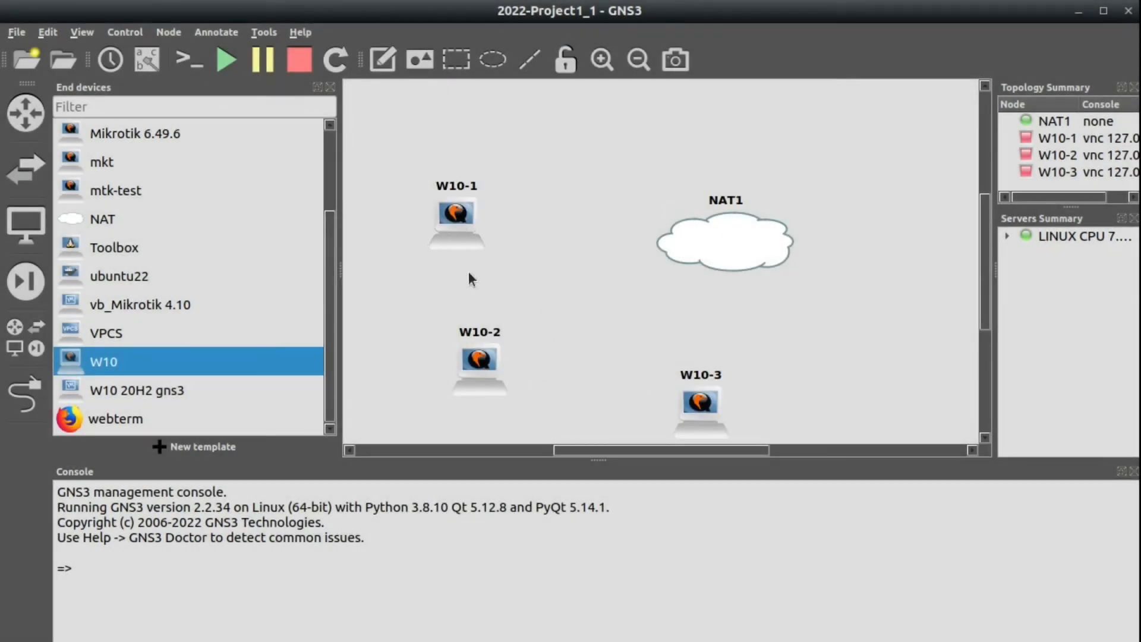
Permanently delete the W10-1, W10-2 and W10-3 nodes.
right_click(444, 204)
click(491, 547)
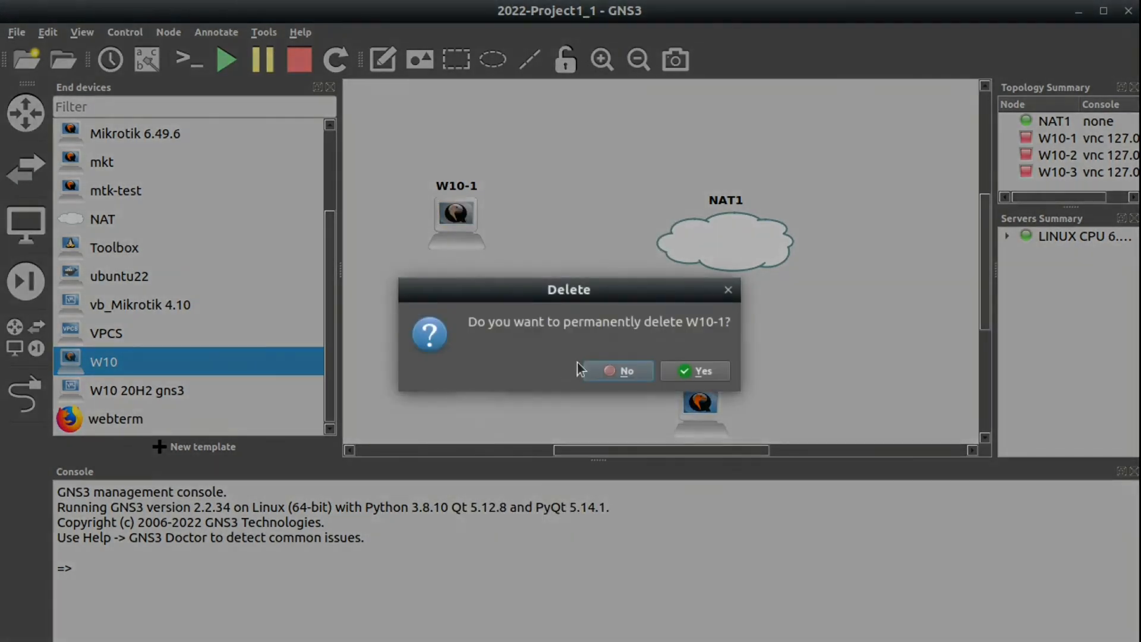
click(684, 373)
right_click(485, 379)
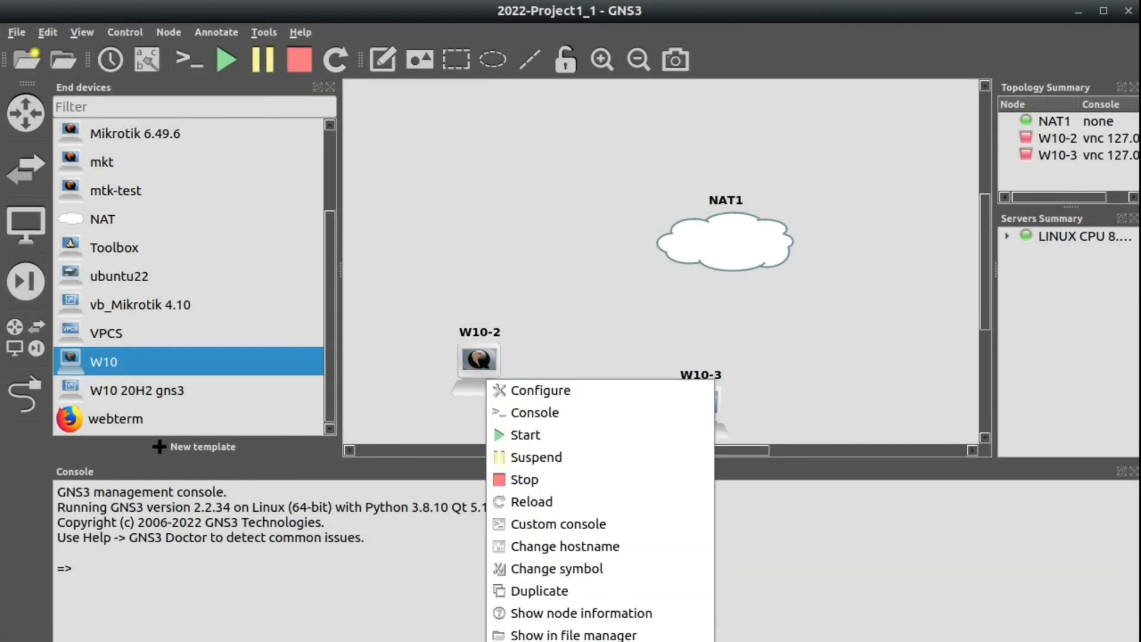
click(534, 641)
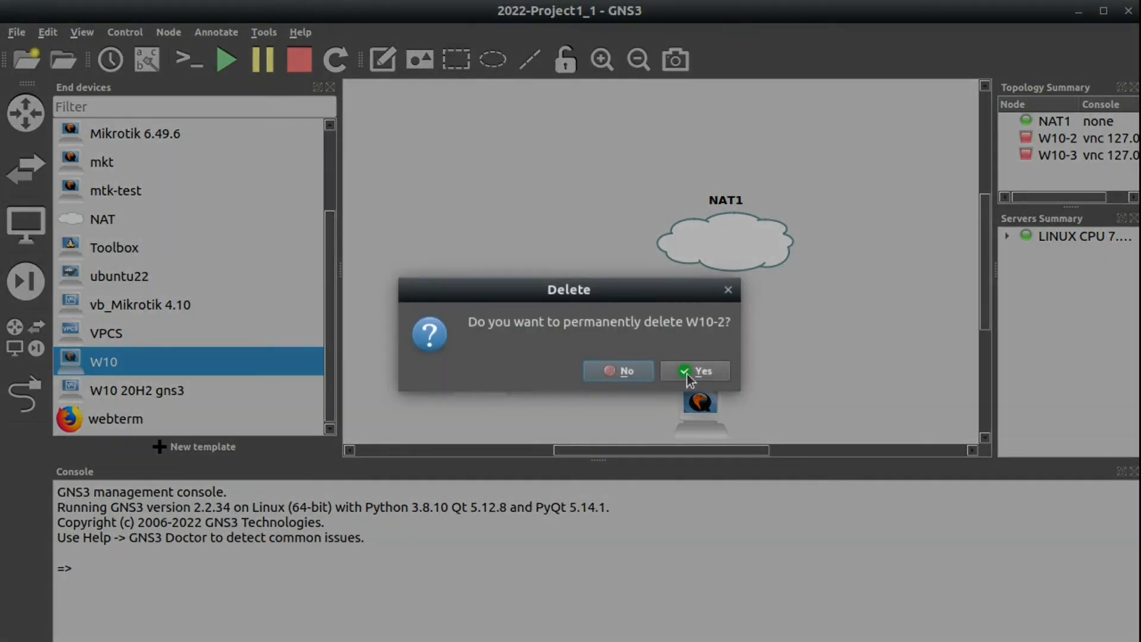
click(687, 375)
right_click(701, 426)
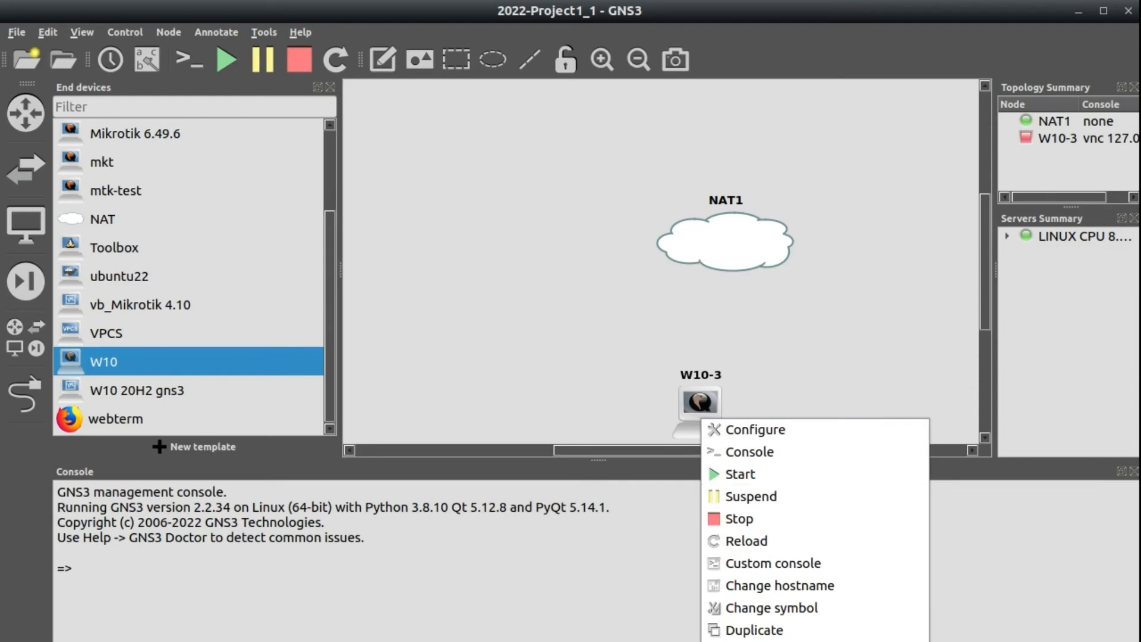
click(755, 641)
click(696, 373)
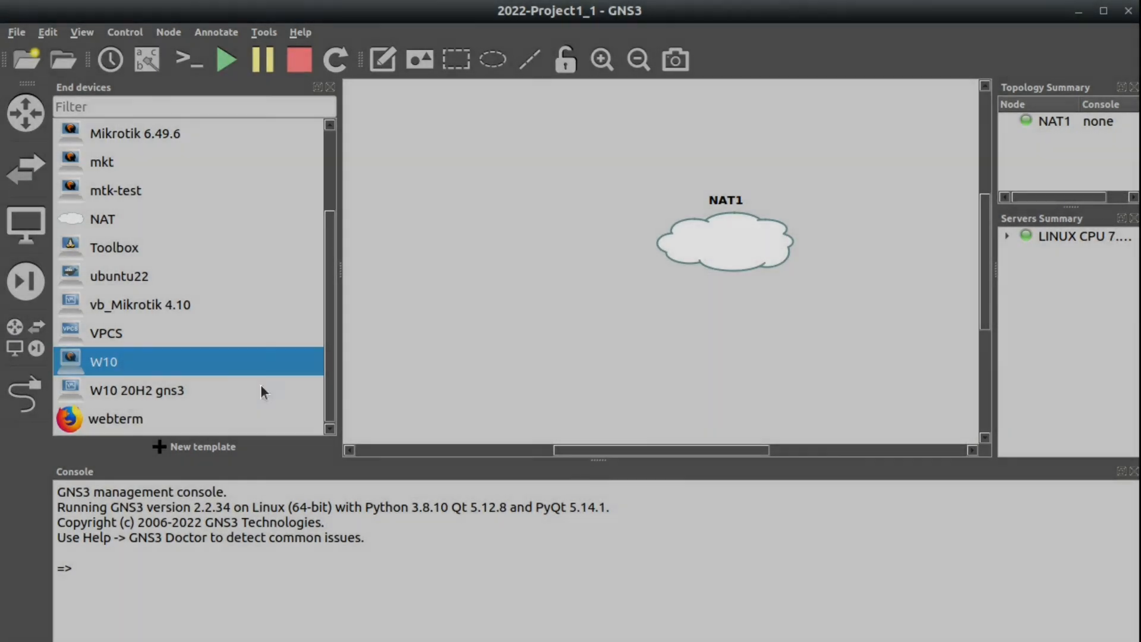
Rename the W10 template to W10+Ubuntu by appending '+Ubuntu' to its name.
right_click(107, 365)
click(145, 399)
click(538, 164)
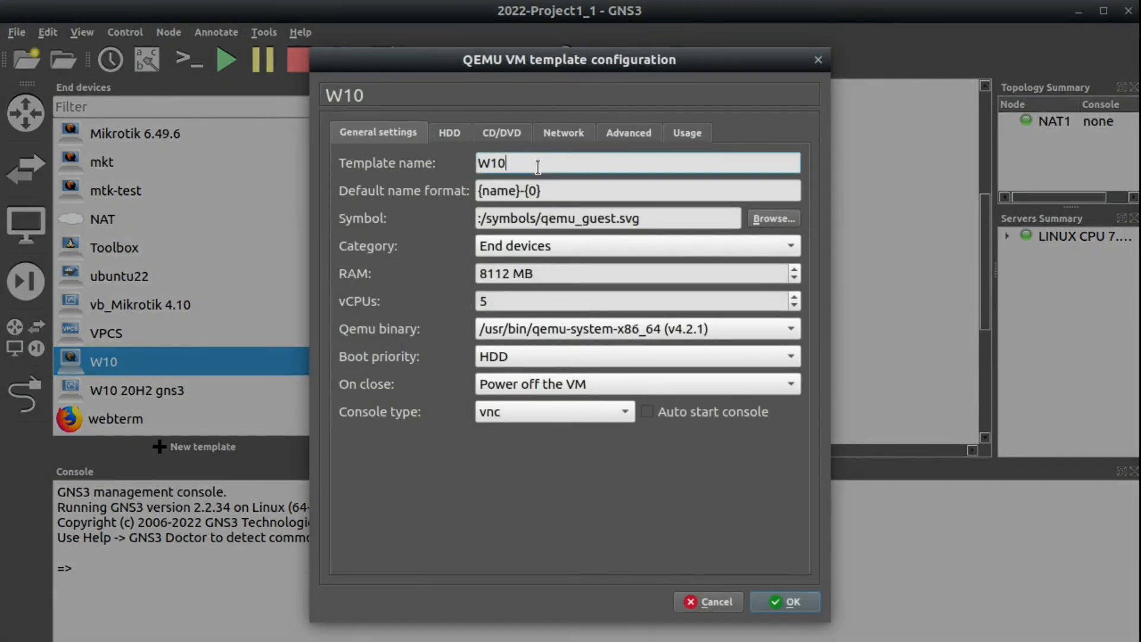
text(+Ubuntu)
click(793, 602)
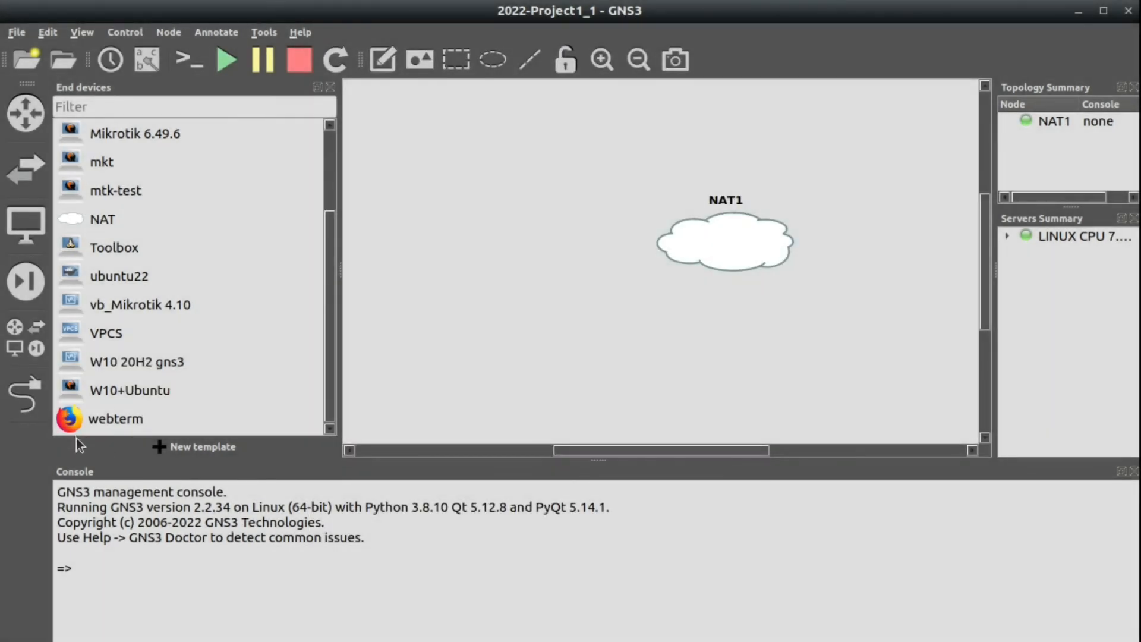
click(112, 390)
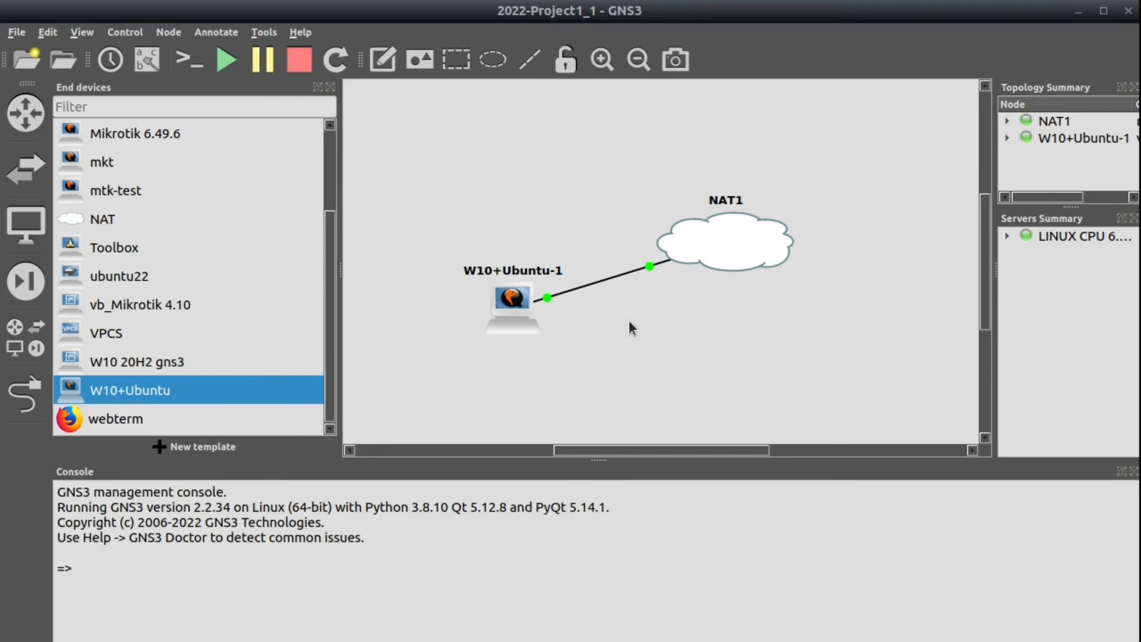
Stop and restart the W10+Ubuntu-1 node, then boot Ubuntu from GRUB in its console.
right_click(505, 304)
click(531, 339)
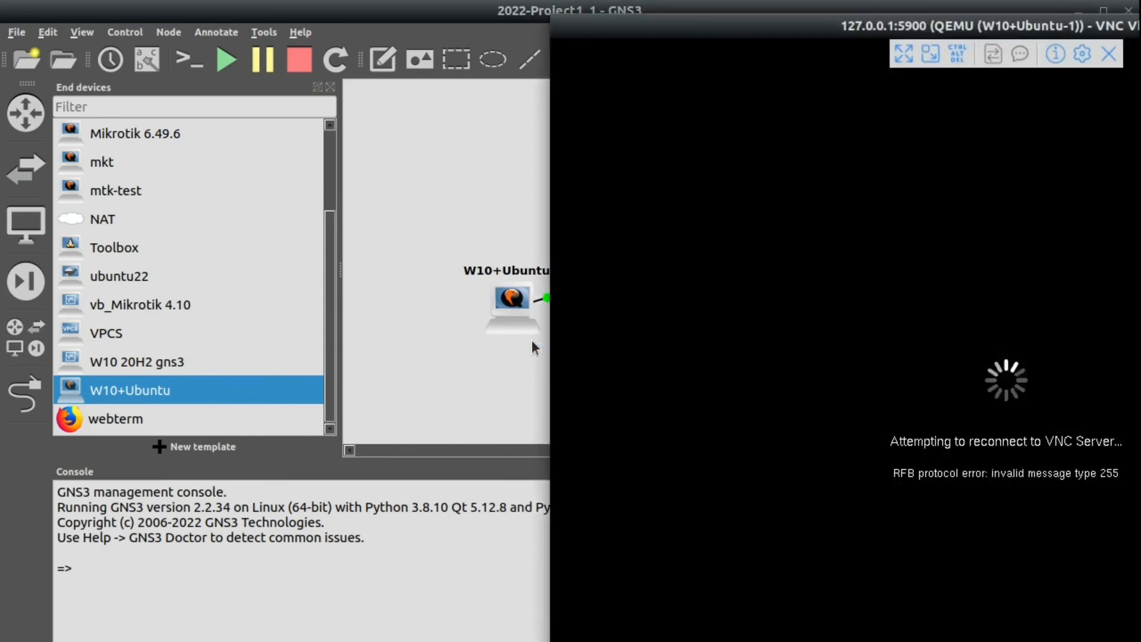
key(alt+F4)
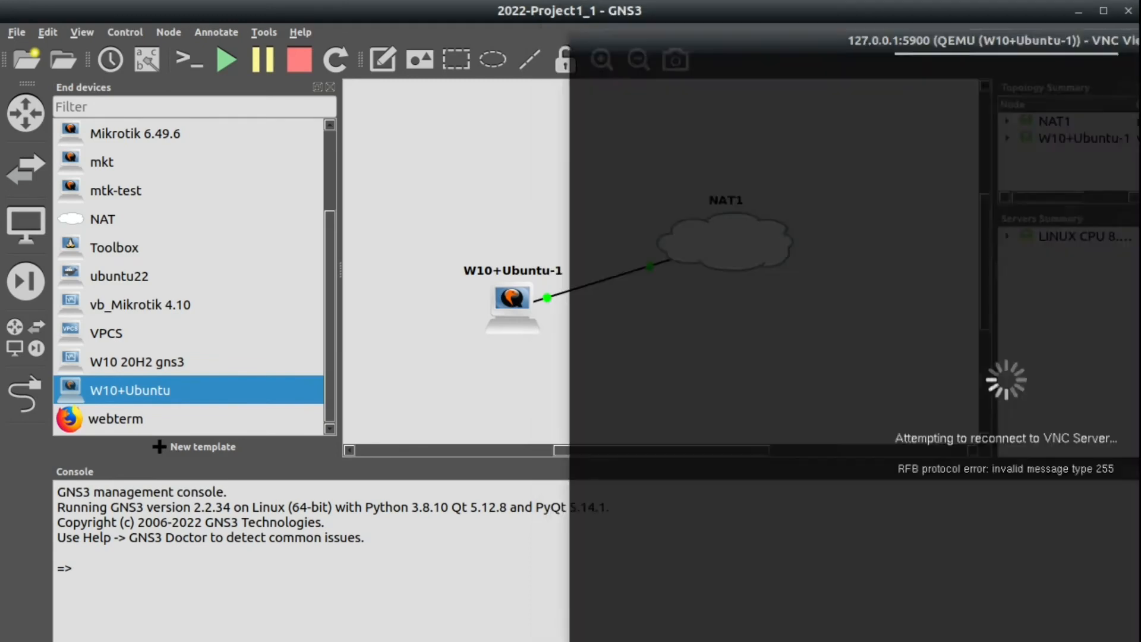
right_click(514, 306)
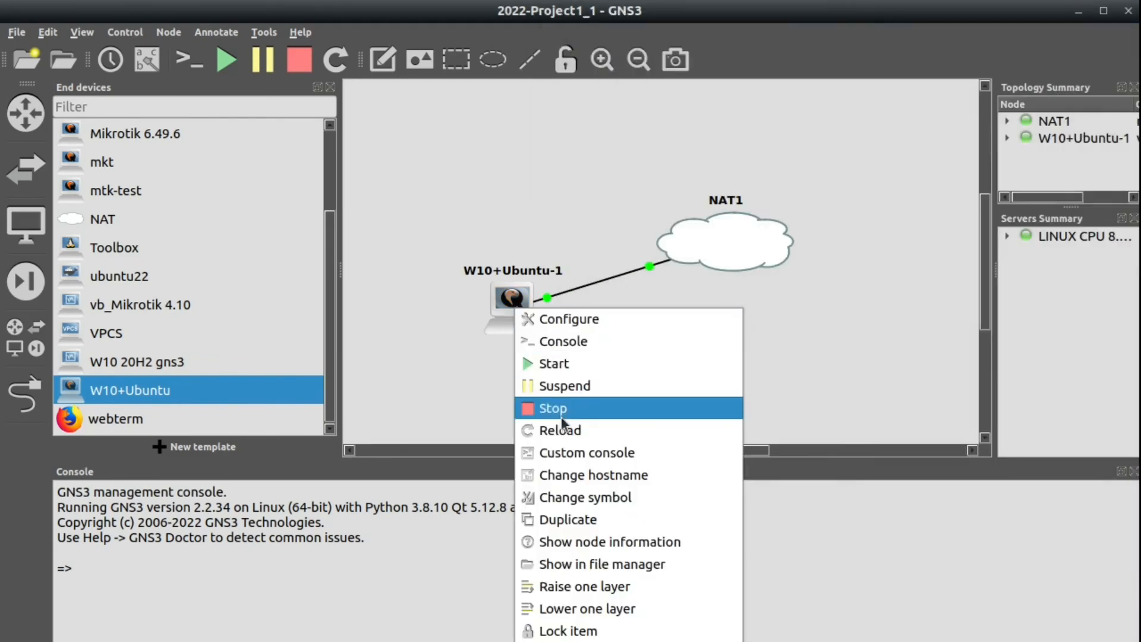
click(561, 410)
right_click(522, 313)
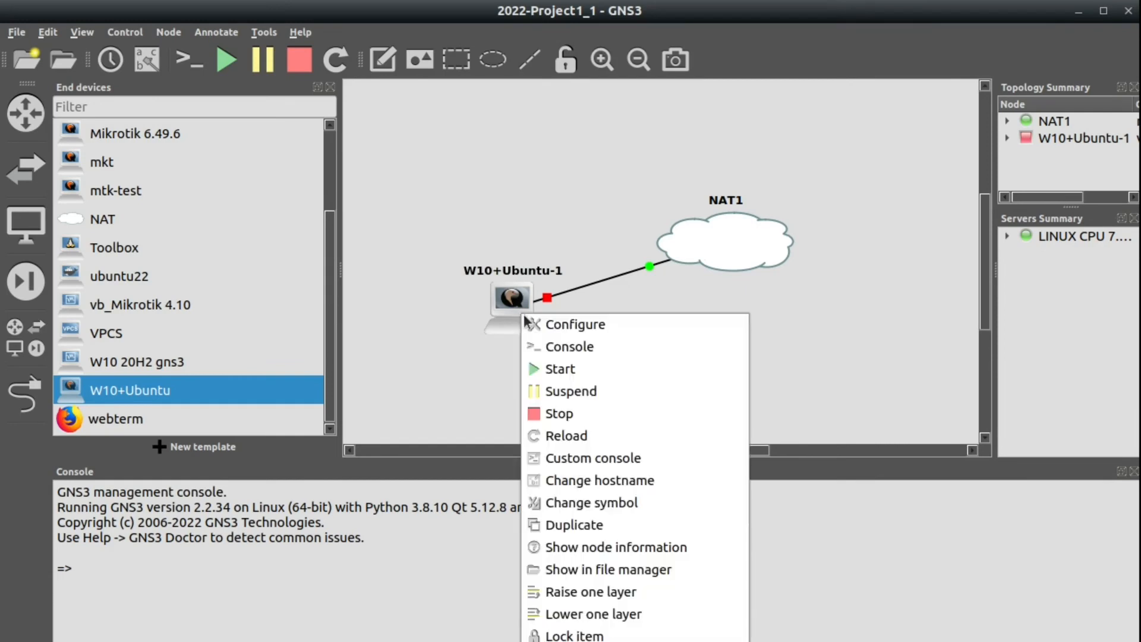
click(536, 360)
right_click(518, 308)
click(546, 337)
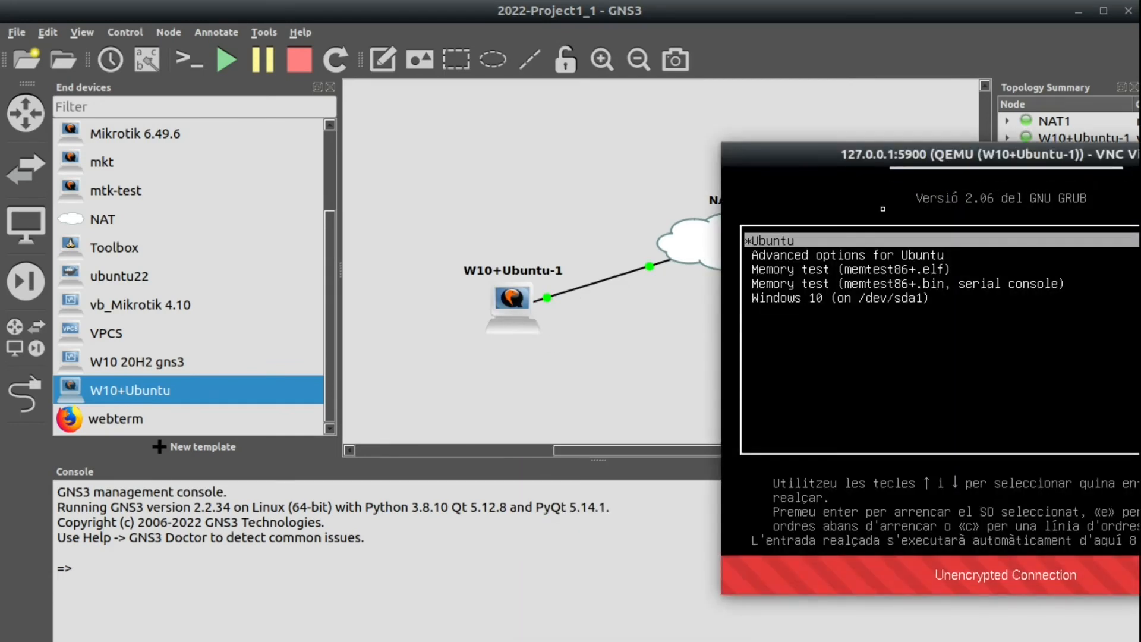
key(Return)
drag(895, 156, 535, 86)
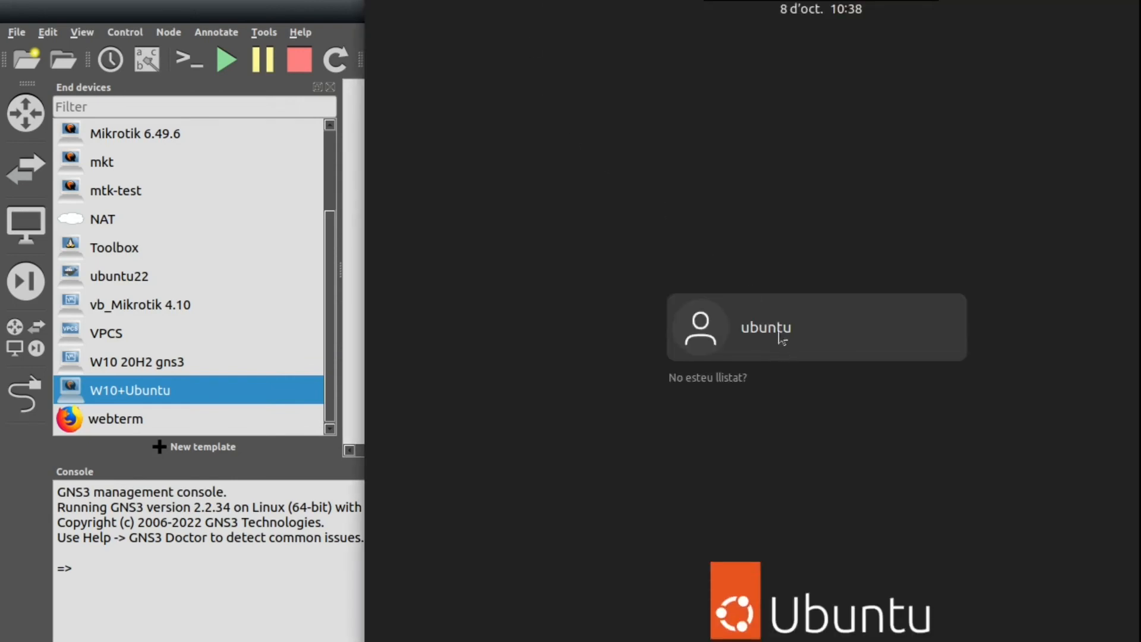
Log in to Ubuntu by entering the user account's password.
click(763, 328)
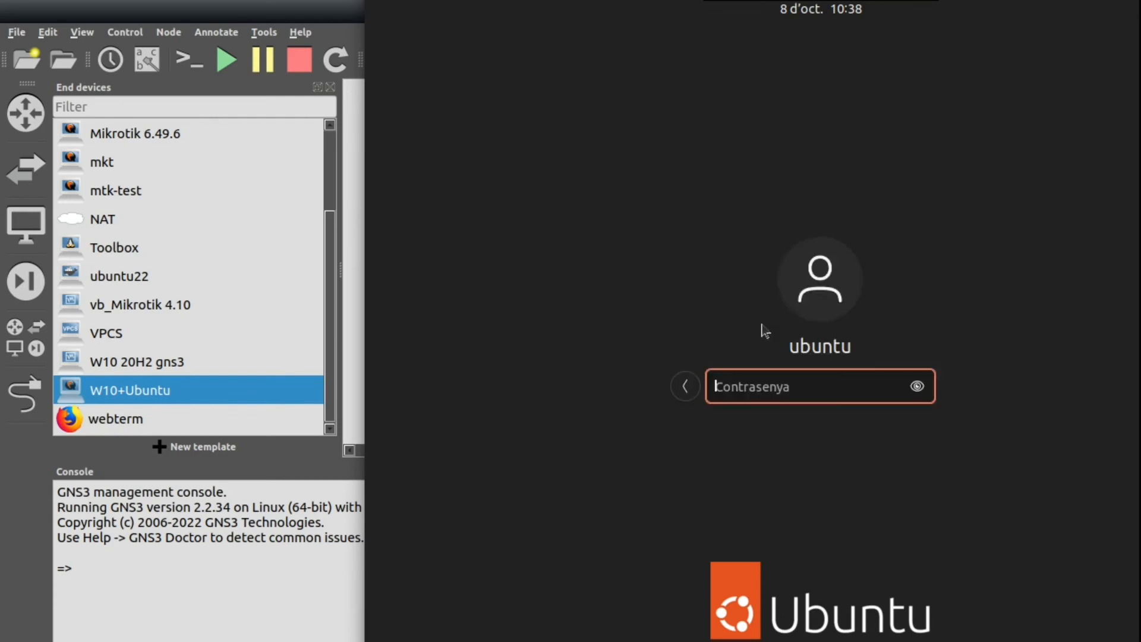
text(*******)
key(Return)
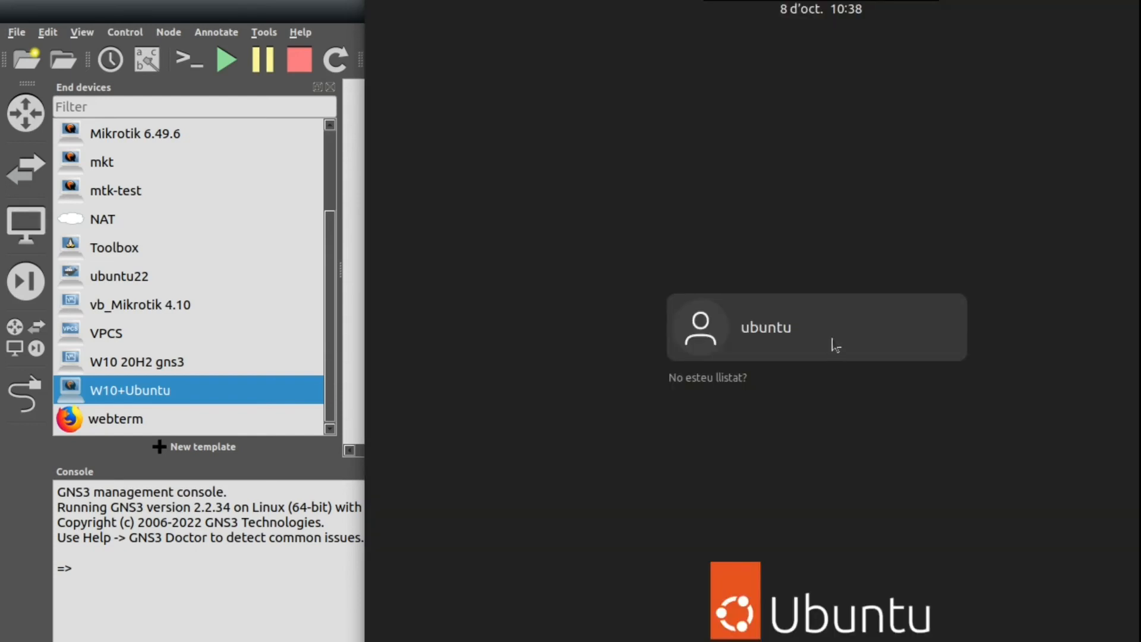
click(833, 344)
text(******)
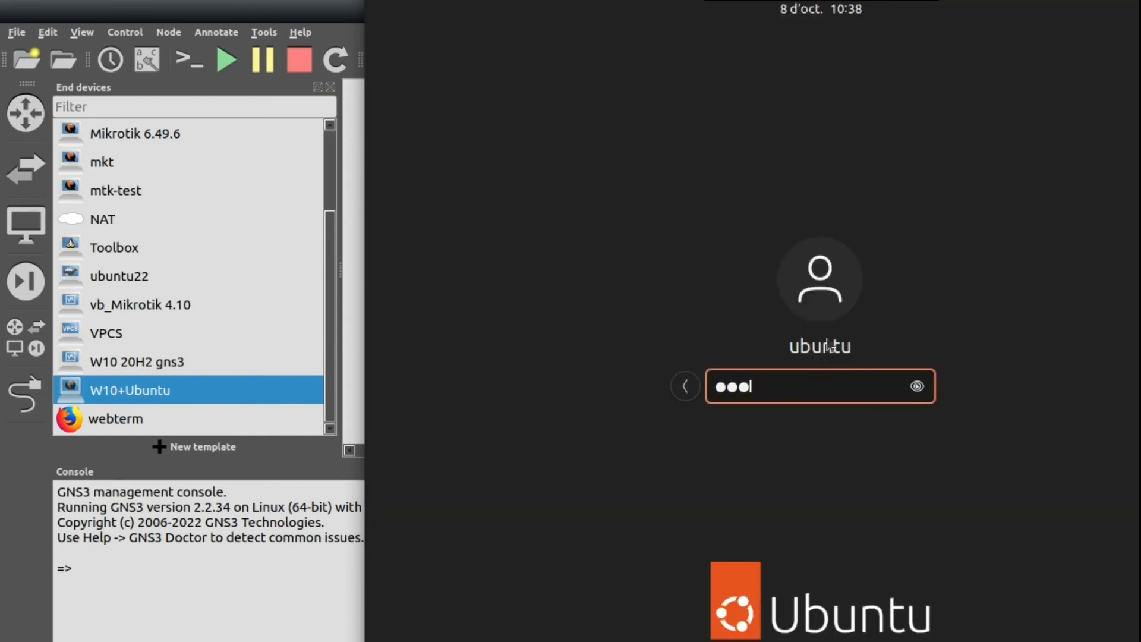
key(Return)
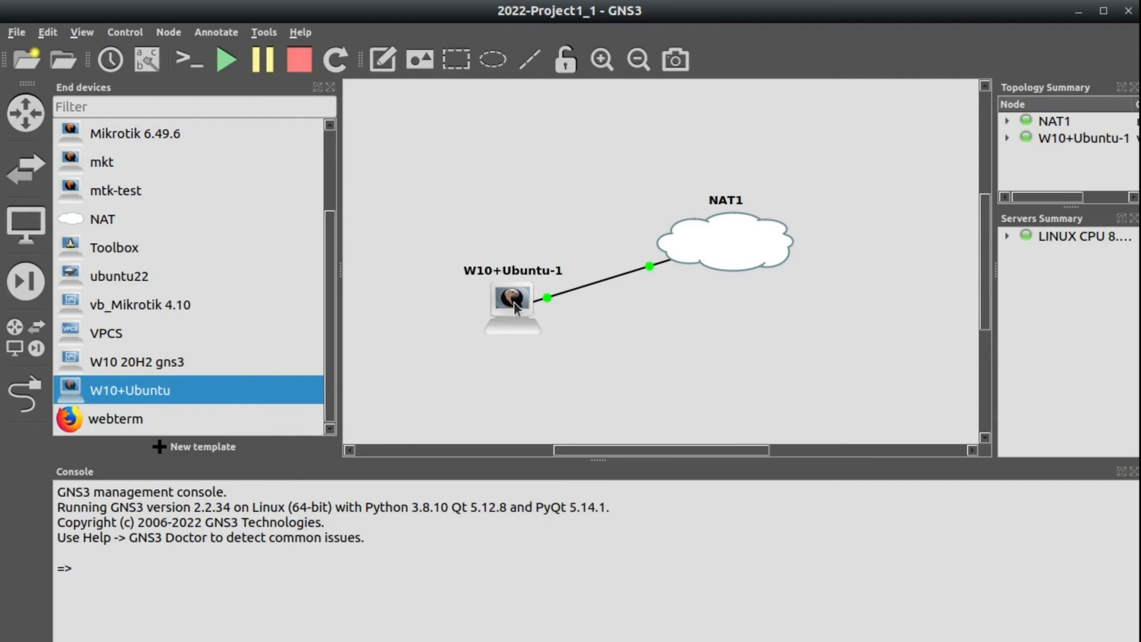
Stop W10+Ubuntu-1, then delete it and confirm with Yes.
right_click(514, 301)
click(552, 403)
right_click(508, 299)
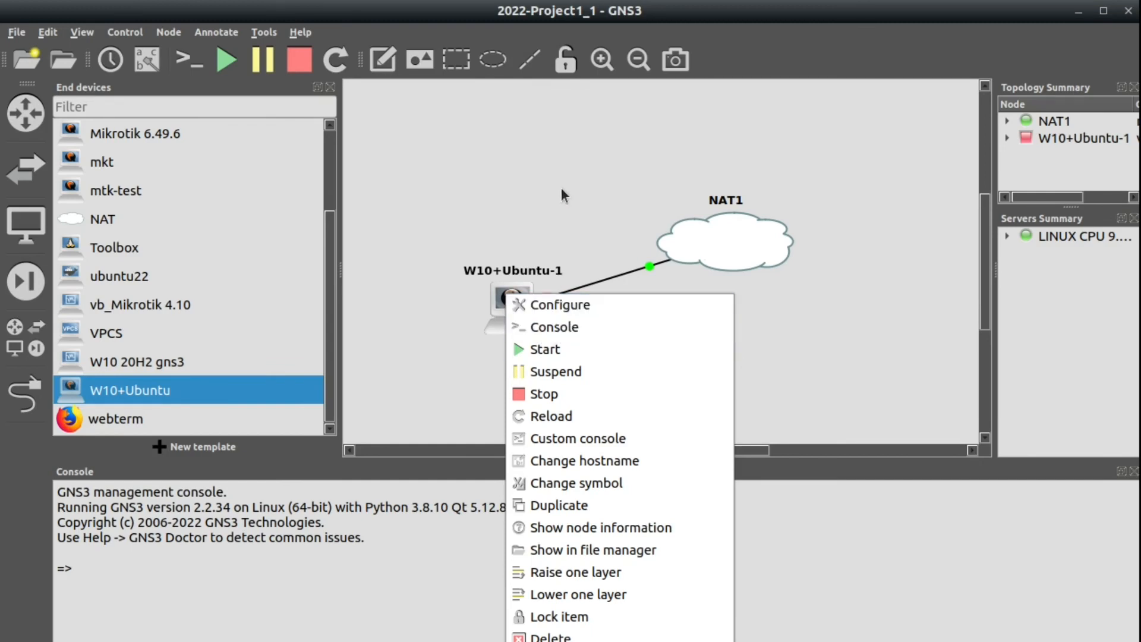
click(540, 204)
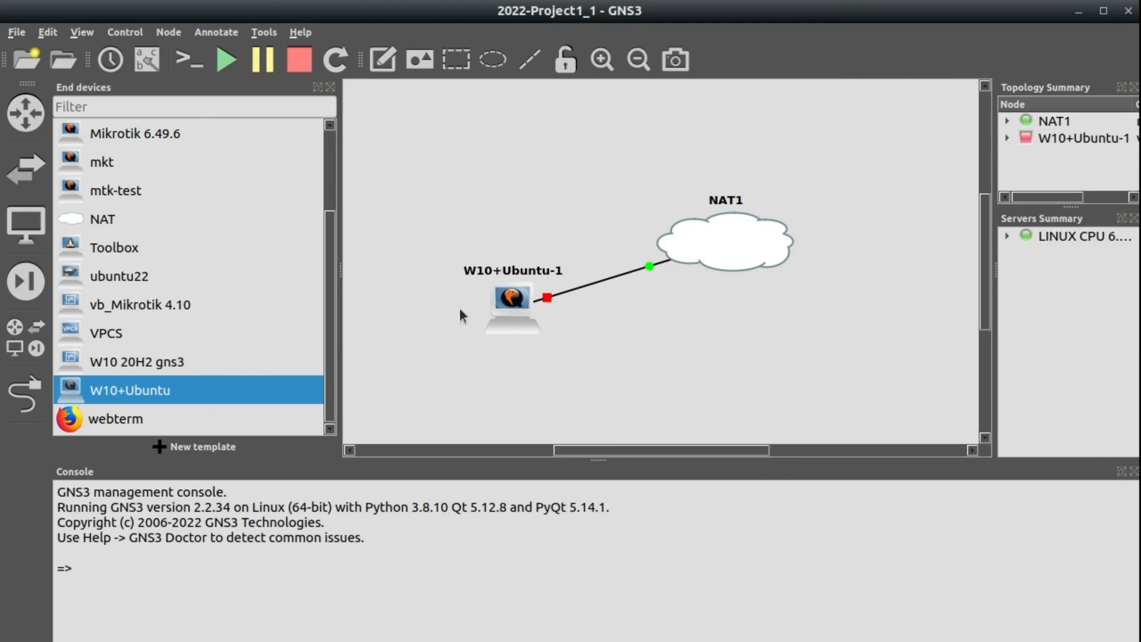
right_click(504, 307)
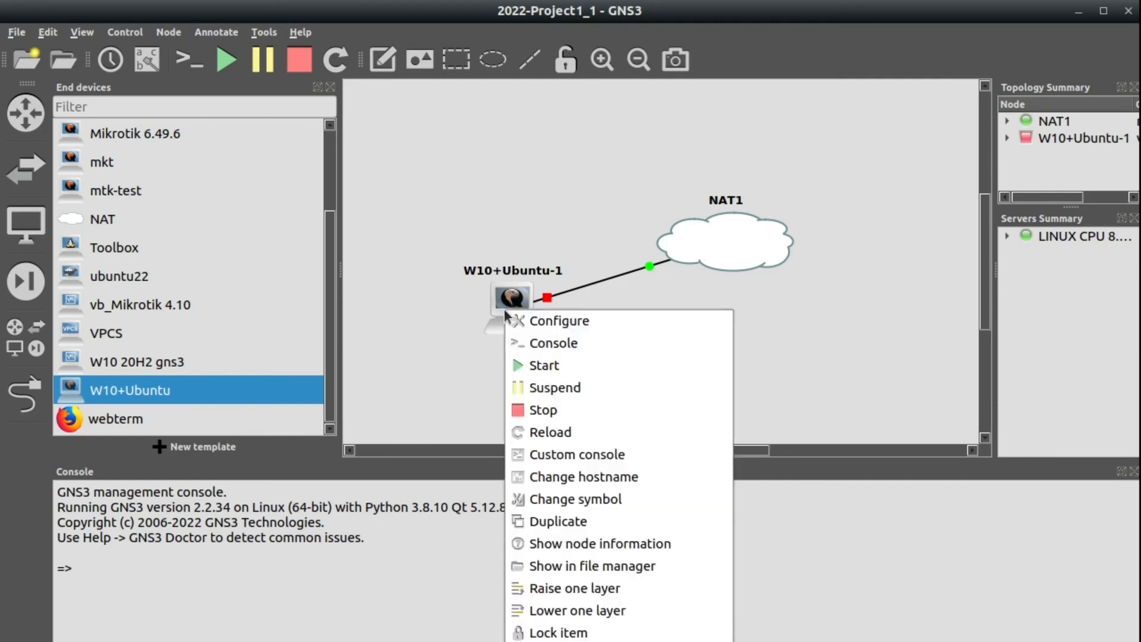
click(553, 641)
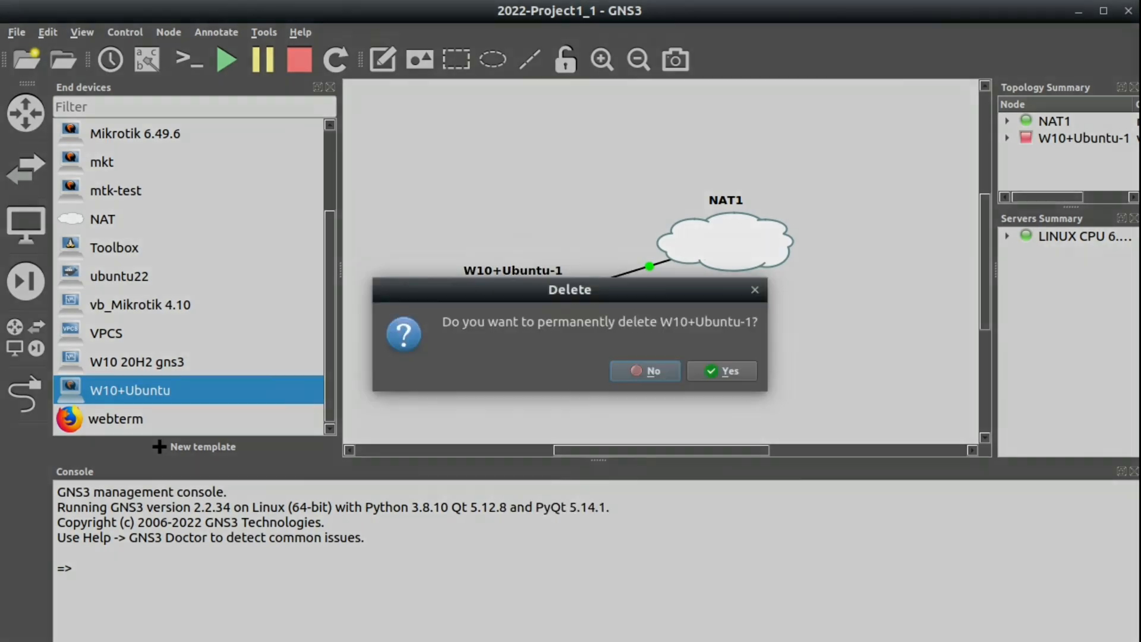
click(719, 371)
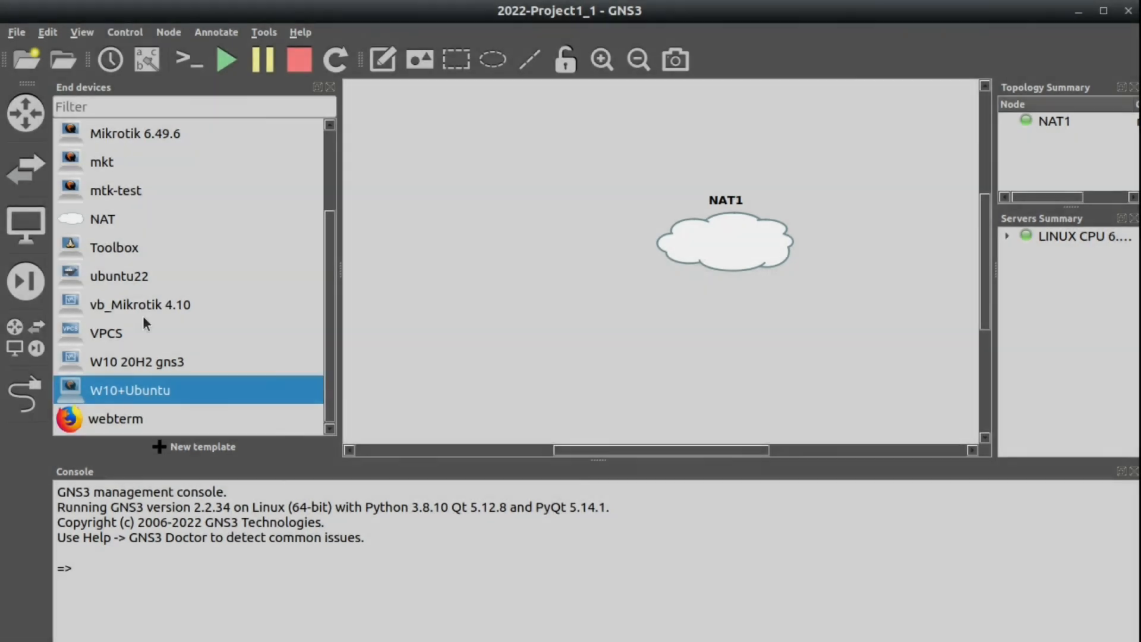
Change the W10+Ubuntu template's QEMU option -vga virtio to -vga std and save the template.
right_click(91, 395)
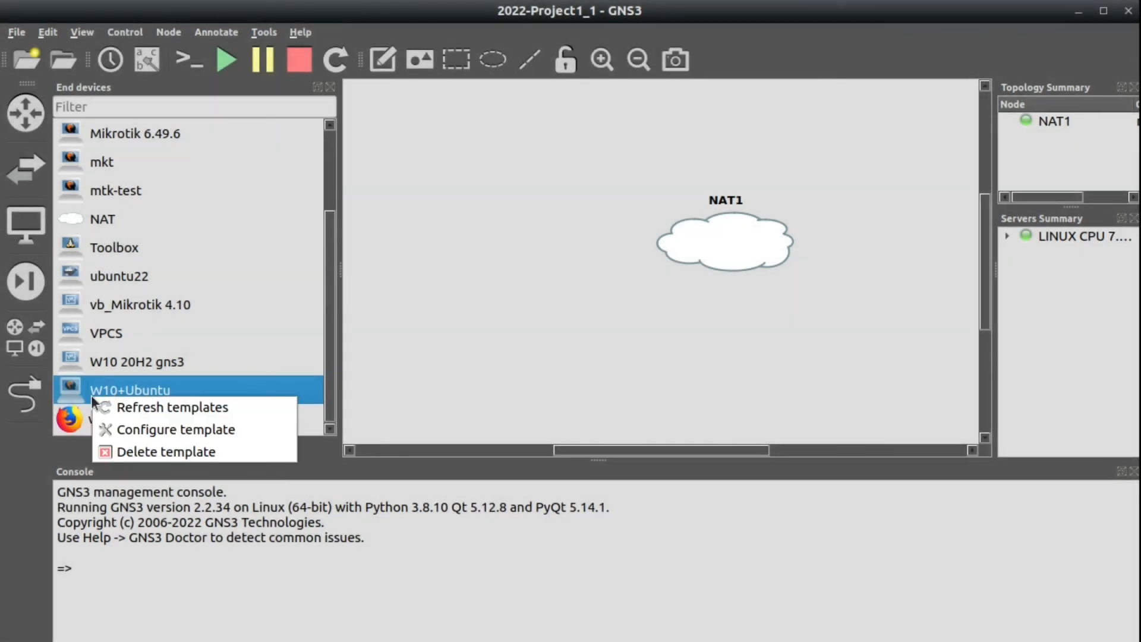
click(138, 429)
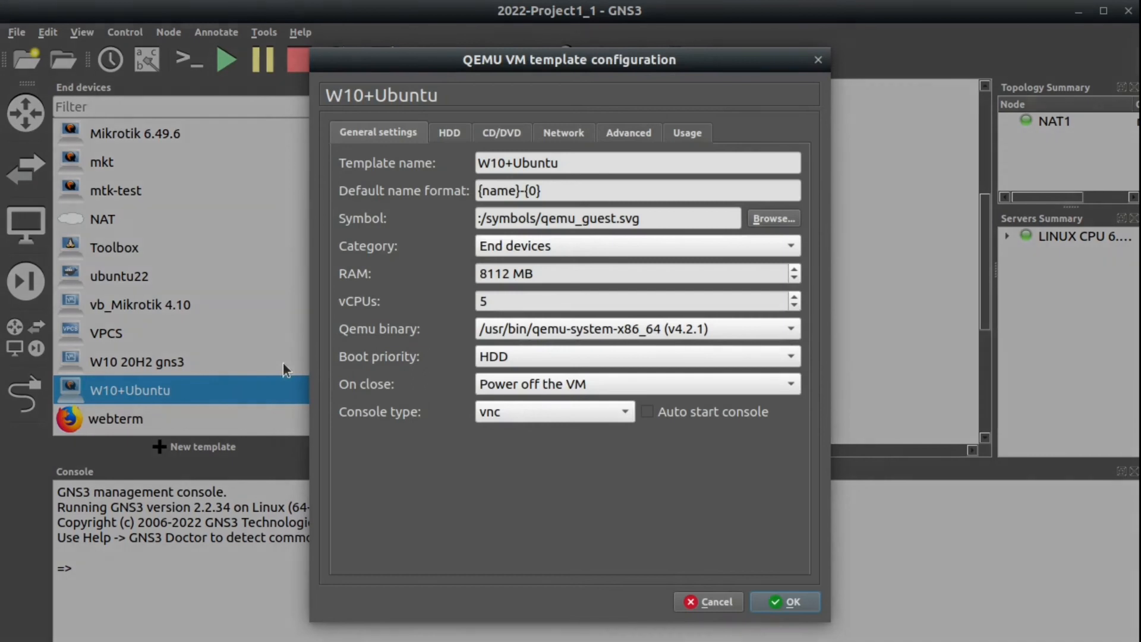
click(633, 136)
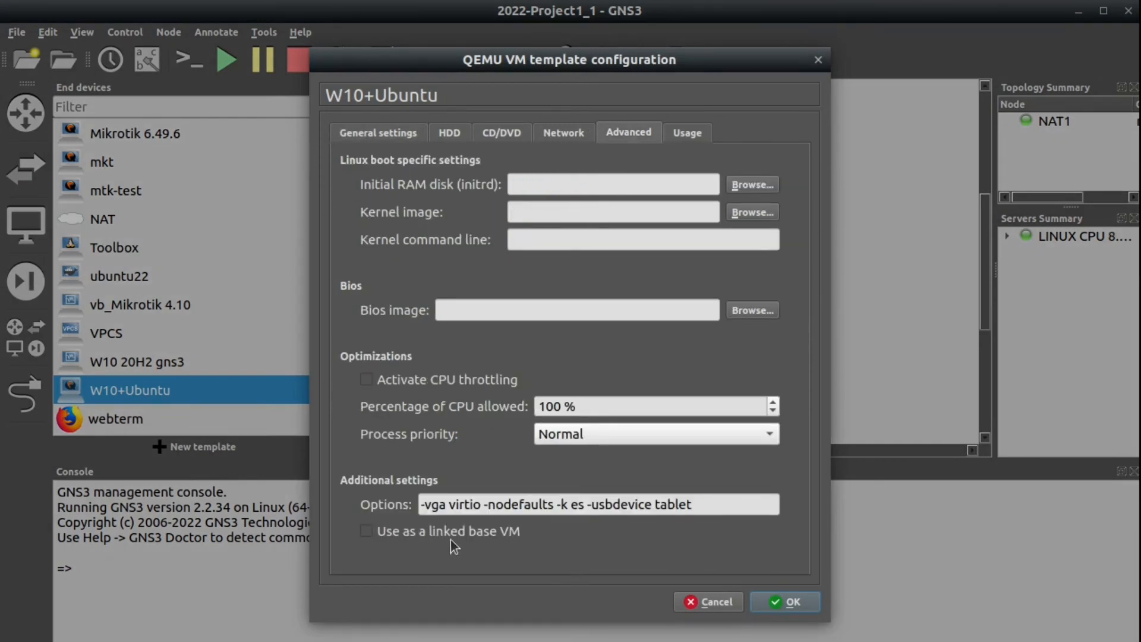
double_click(463, 504)
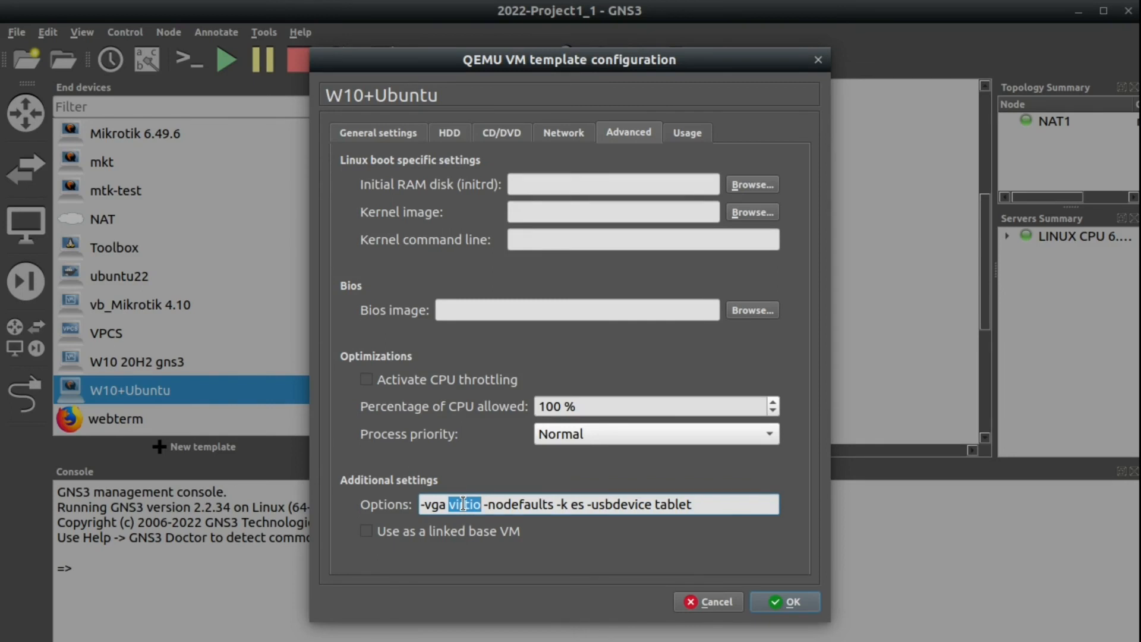
text(s)
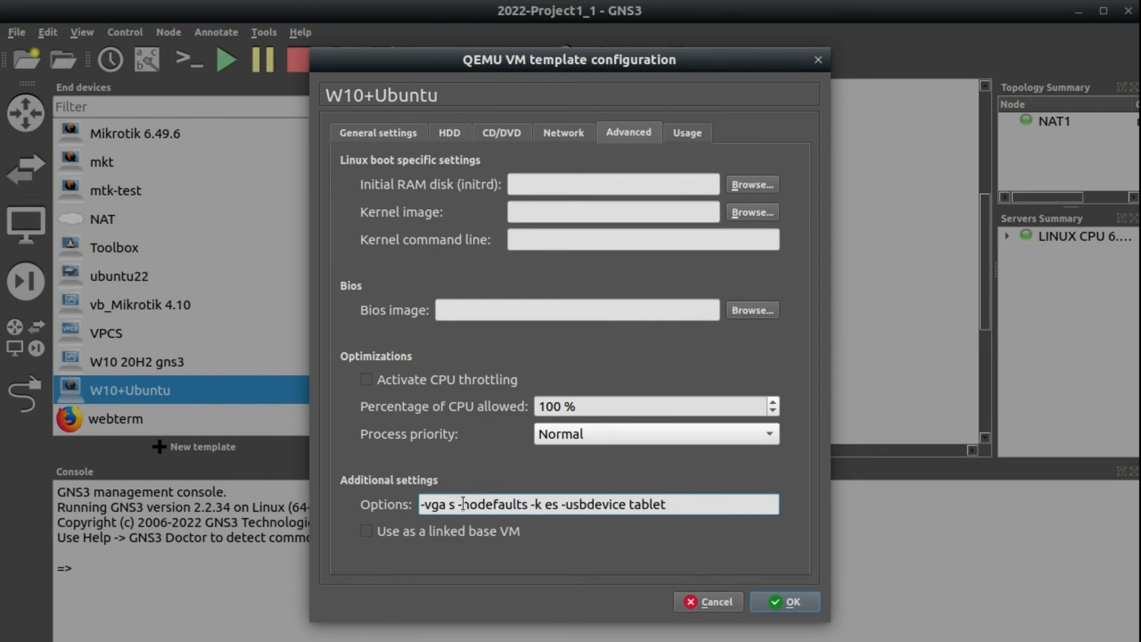
text(td)
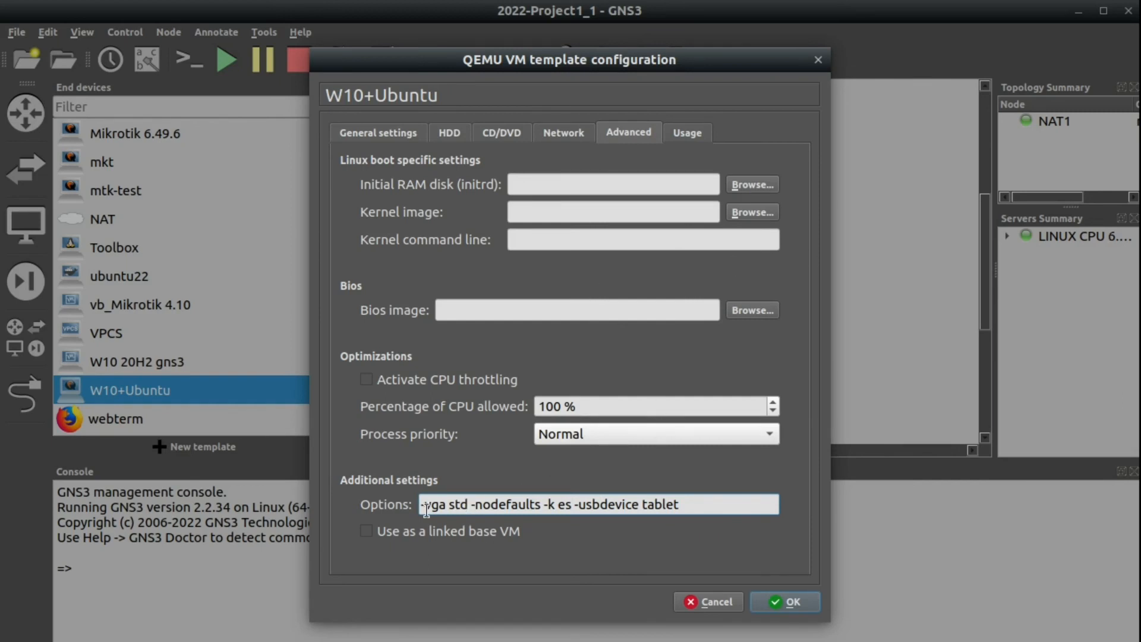
click(786, 604)
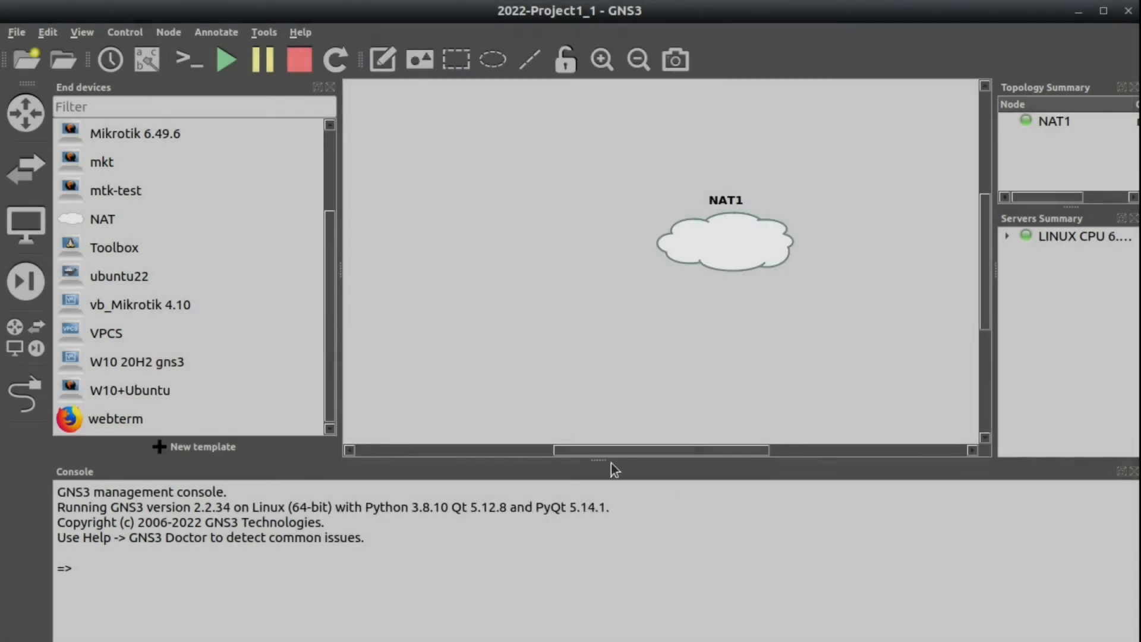
Add a W10+Ubuntu-1 node and link its Ethernet0 to NAT1's nat0 port.
drag(116, 390, 506, 284)
click(26, 392)
click(517, 291)
click(535, 302)
click(721, 237)
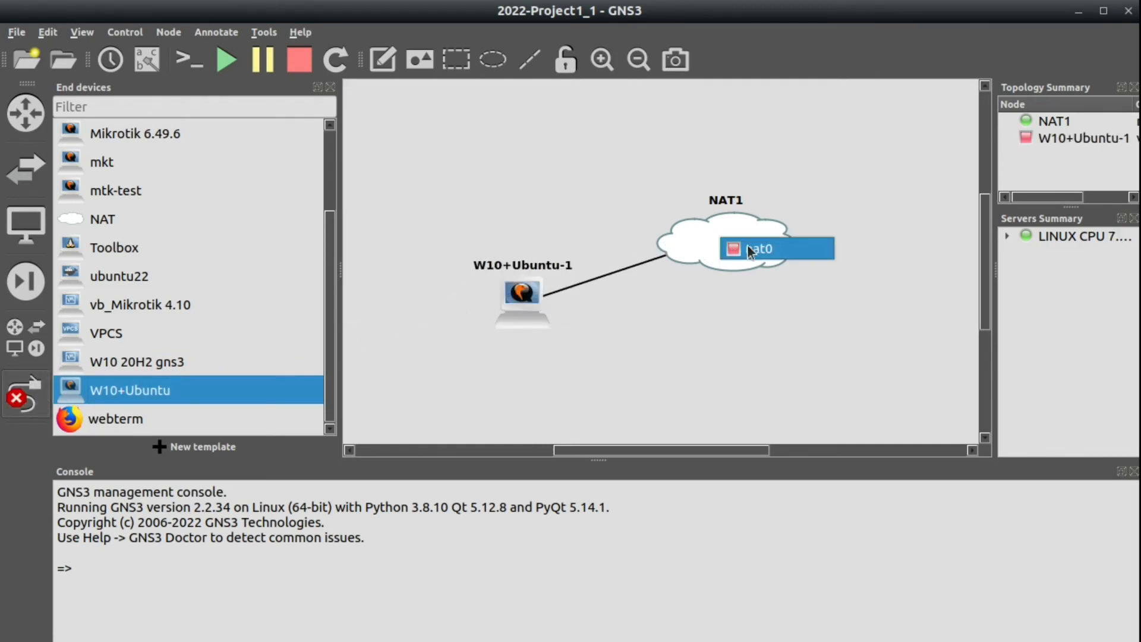
click(747, 244)
Start W10+Ubuntu-1, open its VNC console and boot the default GRUB entry.
right_click(522, 293)
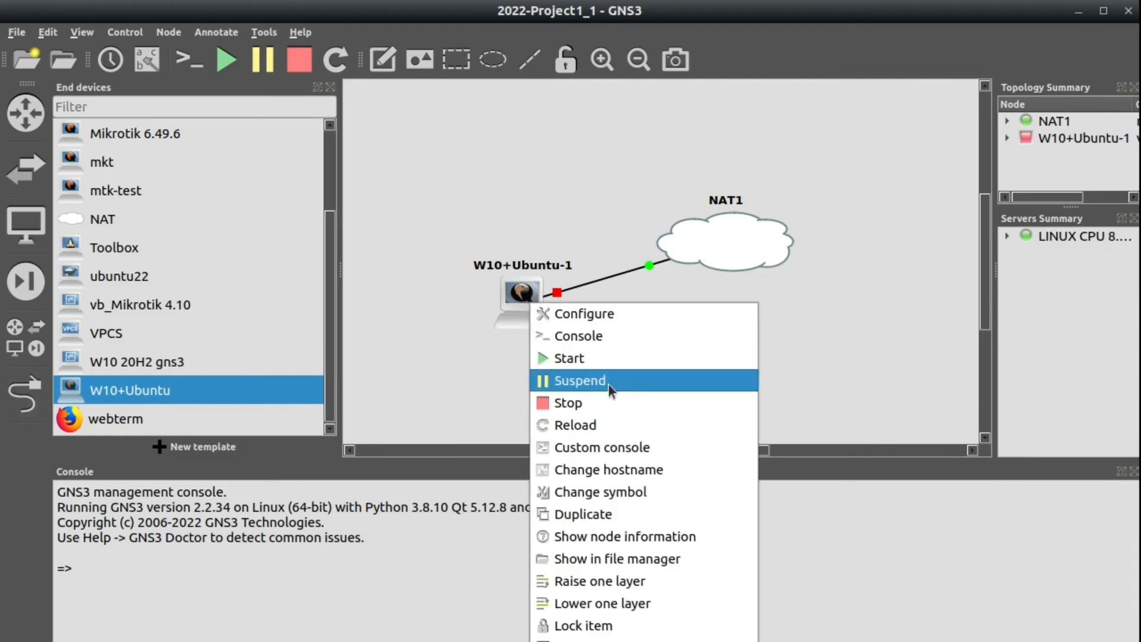
click(609, 359)
right_click(528, 298)
click(566, 328)
key(Return)
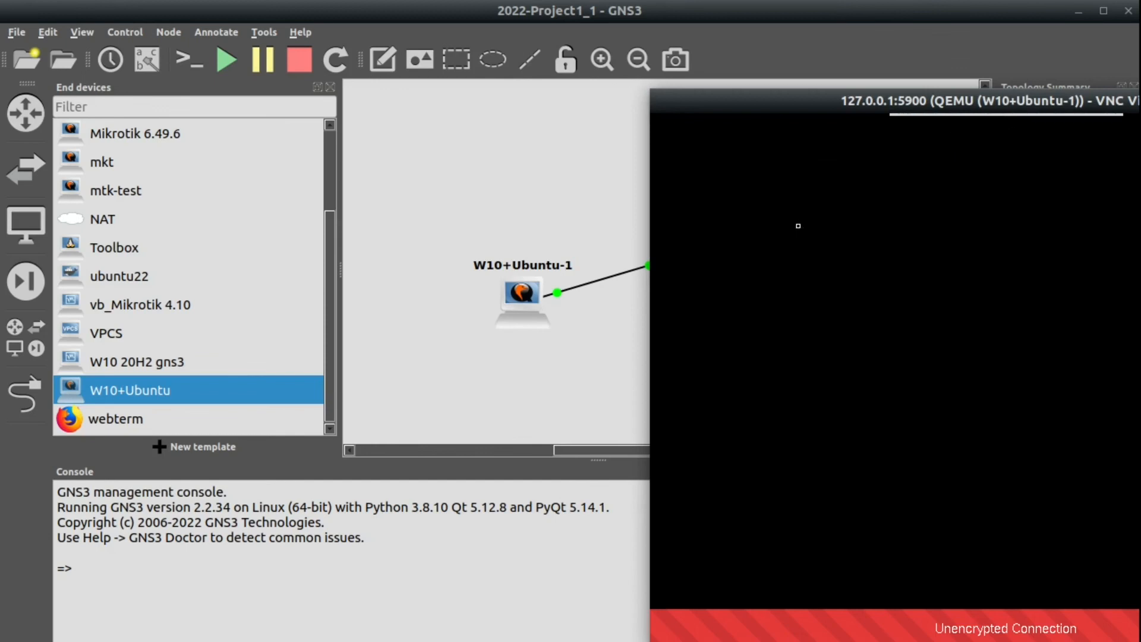
drag(810, 106, 539, 55)
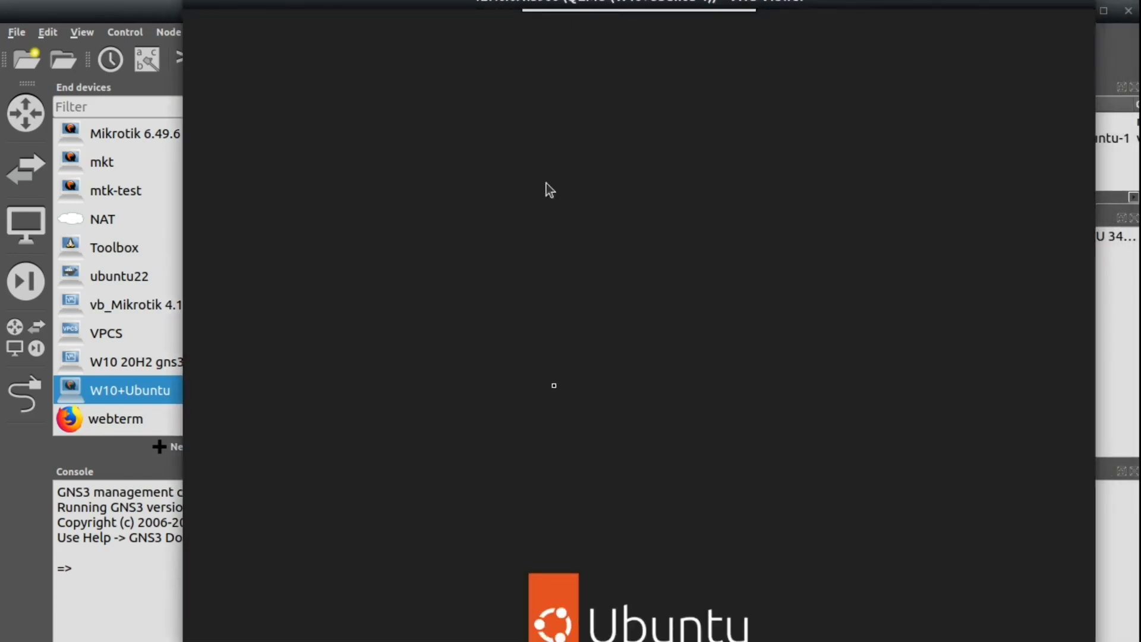
Log in to the Ubuntu desktop with the user's password.
click(612, 345)
text(ubuntu)
key(Return)
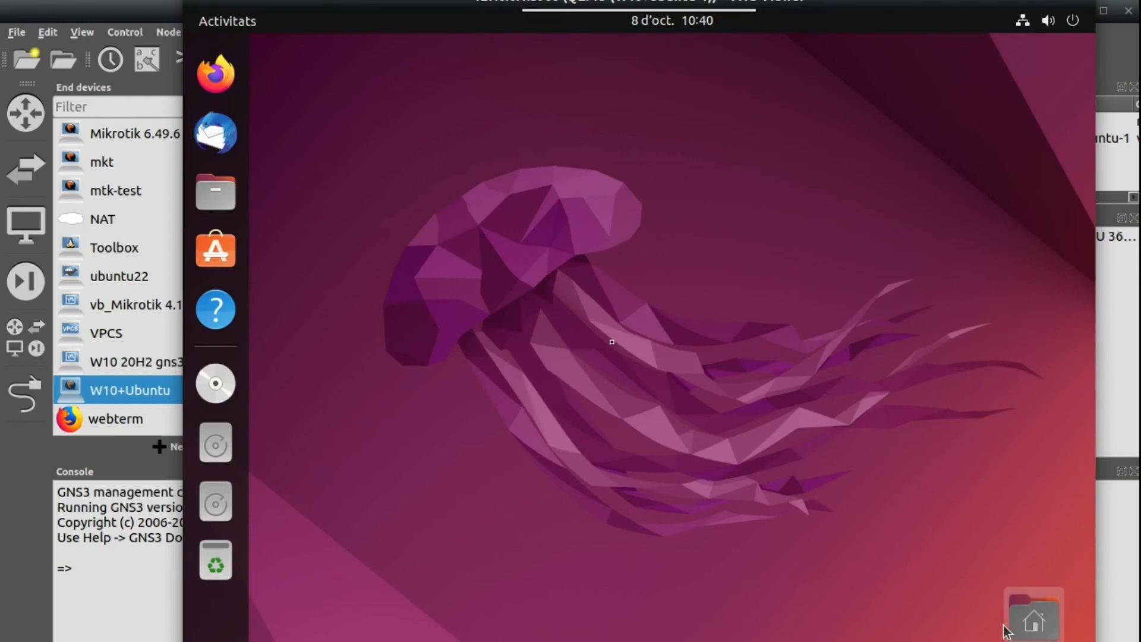
Restart Ubuntu from the system menu and highlight Windows 10 in GRUB.
click(1074, 22)
click(885, 245)
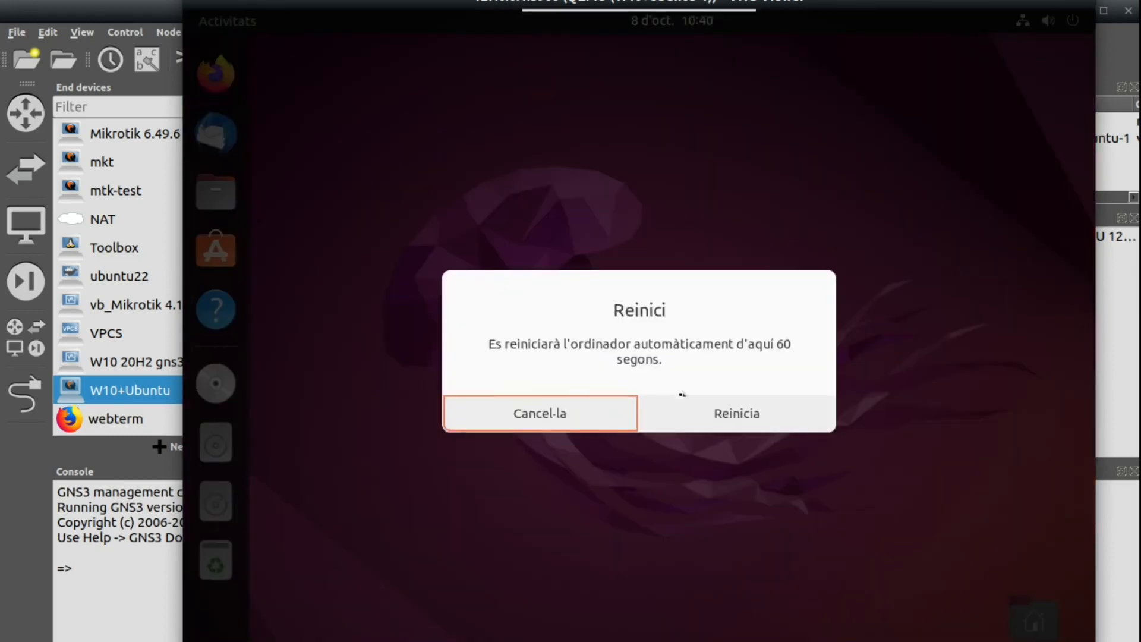
click(700, 420)
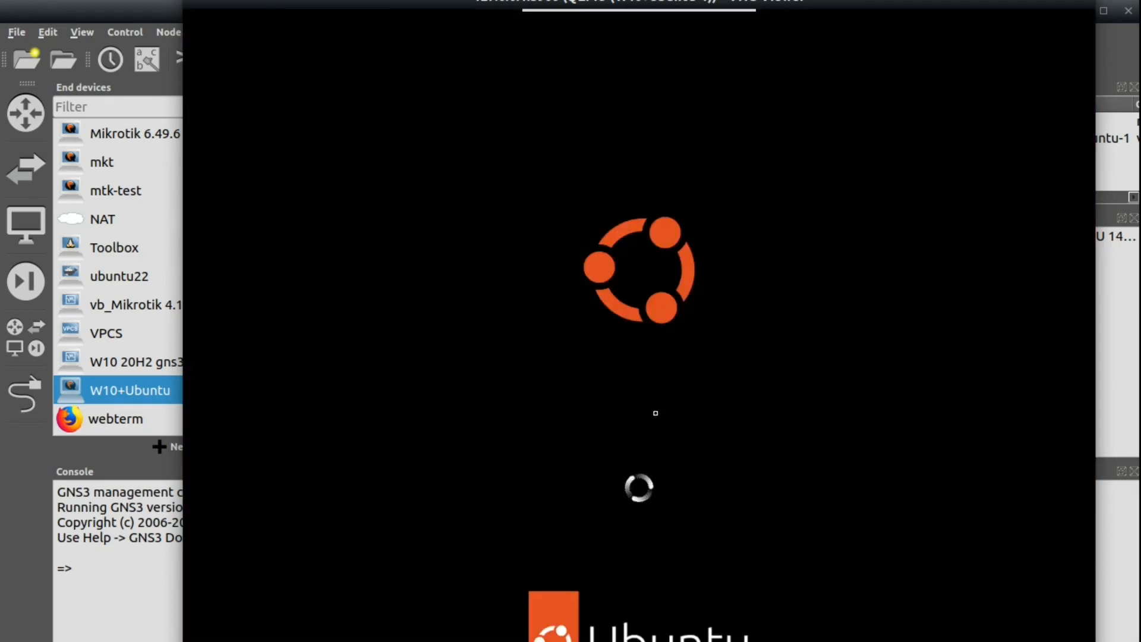
key(Down)
key(Down)
key(Down)
key(Down)
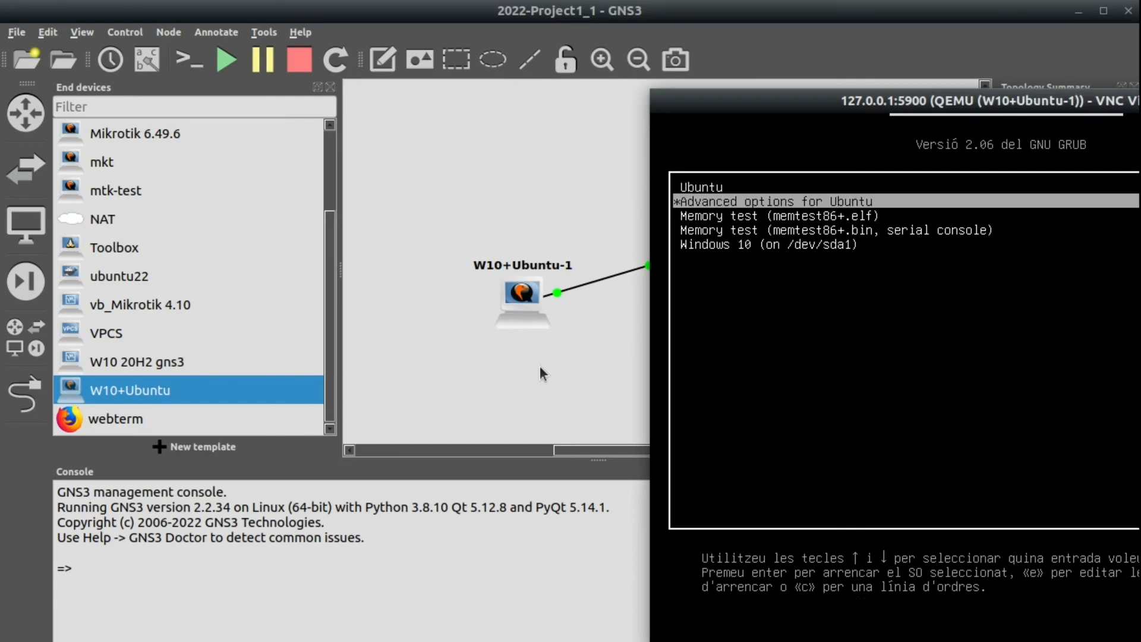
Boot the Windows 10 (on /dev/sda1) GRUB entry through to the Windows lock screen.
key(Return)
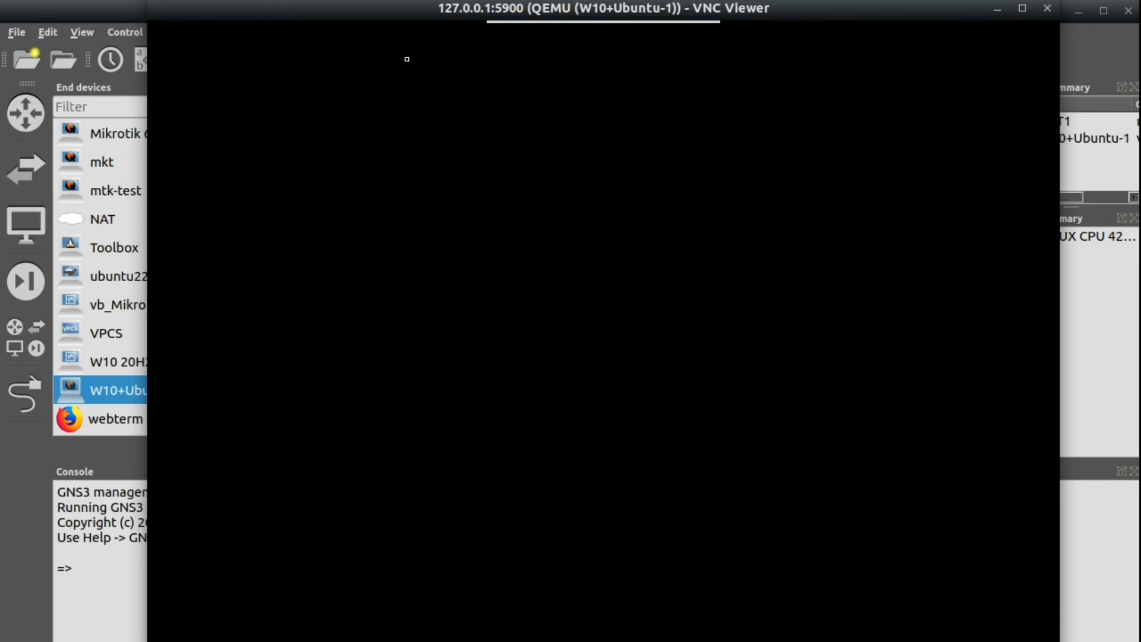
key(Down)
key(Down)
key(Down)
key(Down)
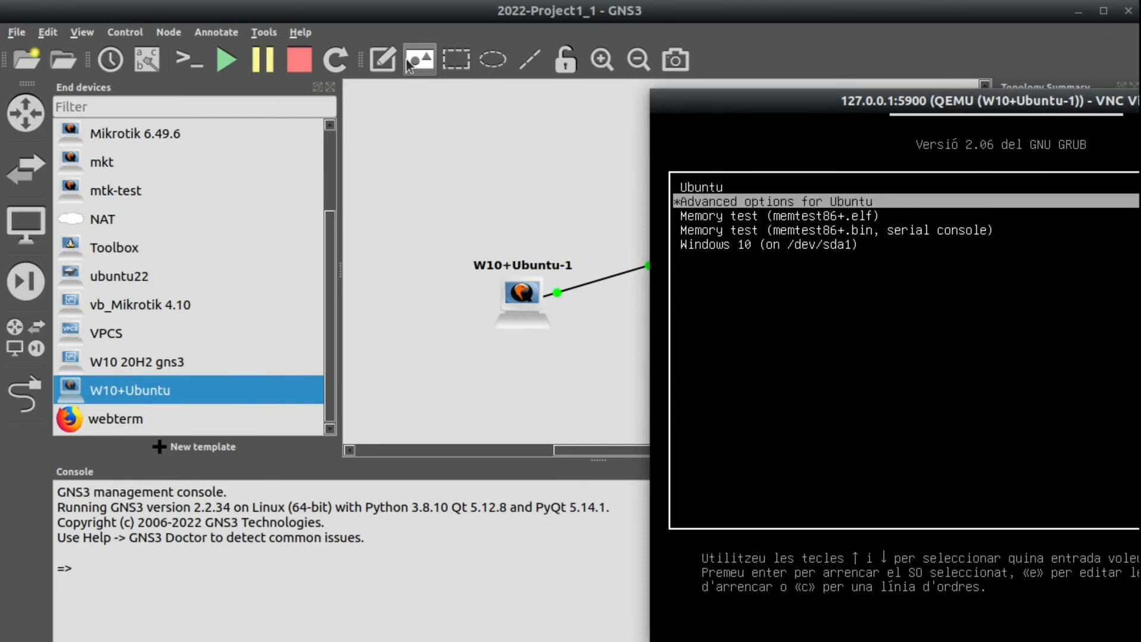
key(Return)
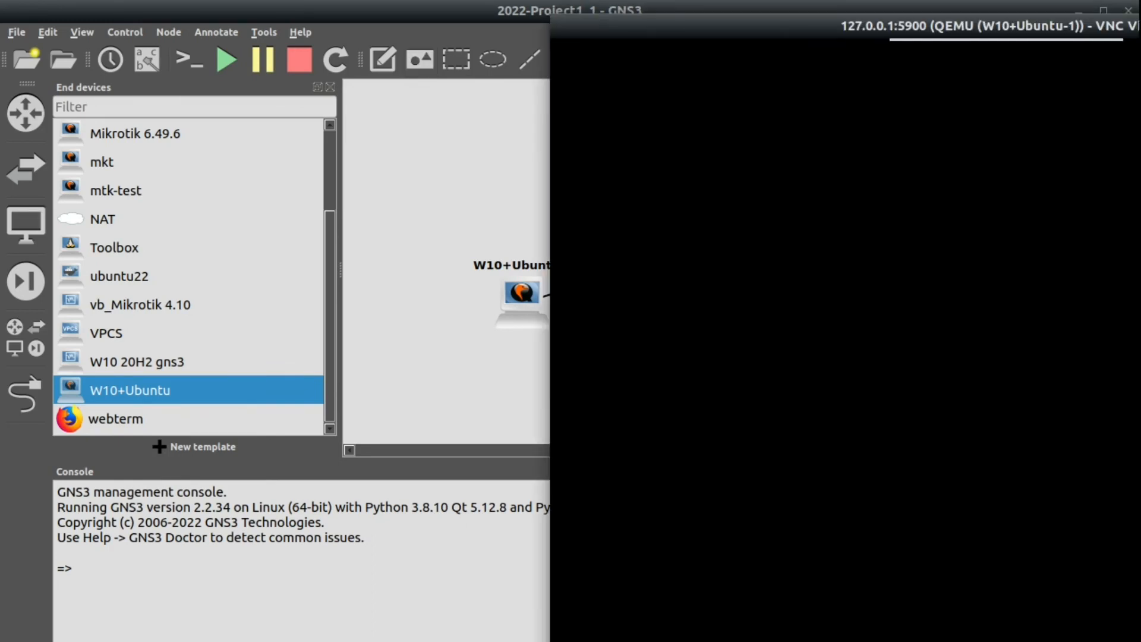
drag(725, 31, 435, 4)
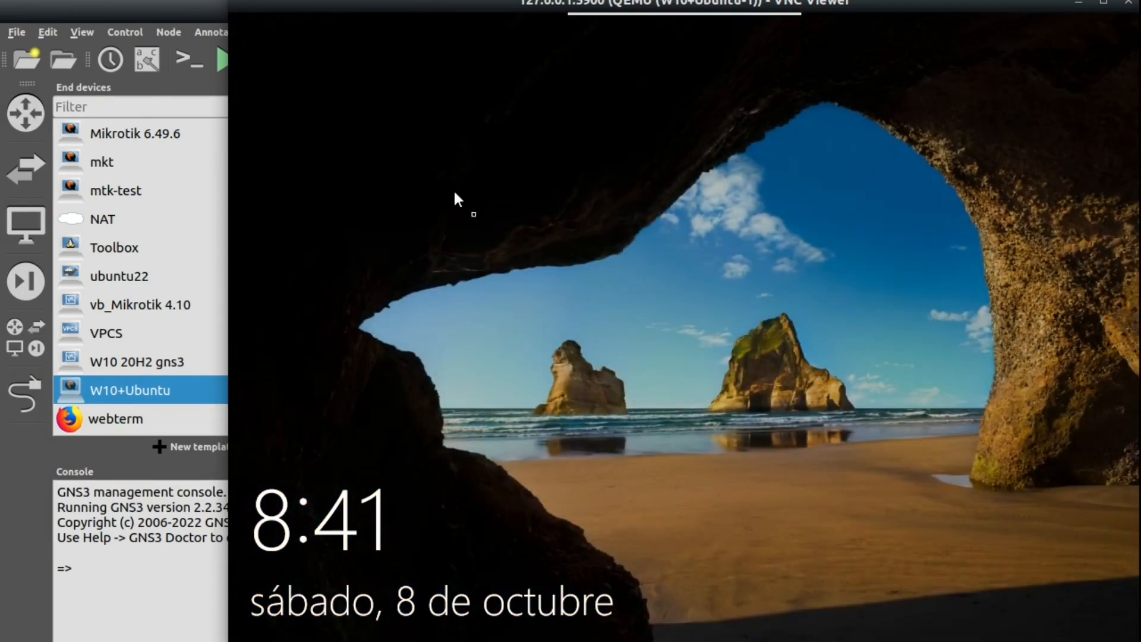
Sign in to Windows 10 with the account password.
click(698, 455)
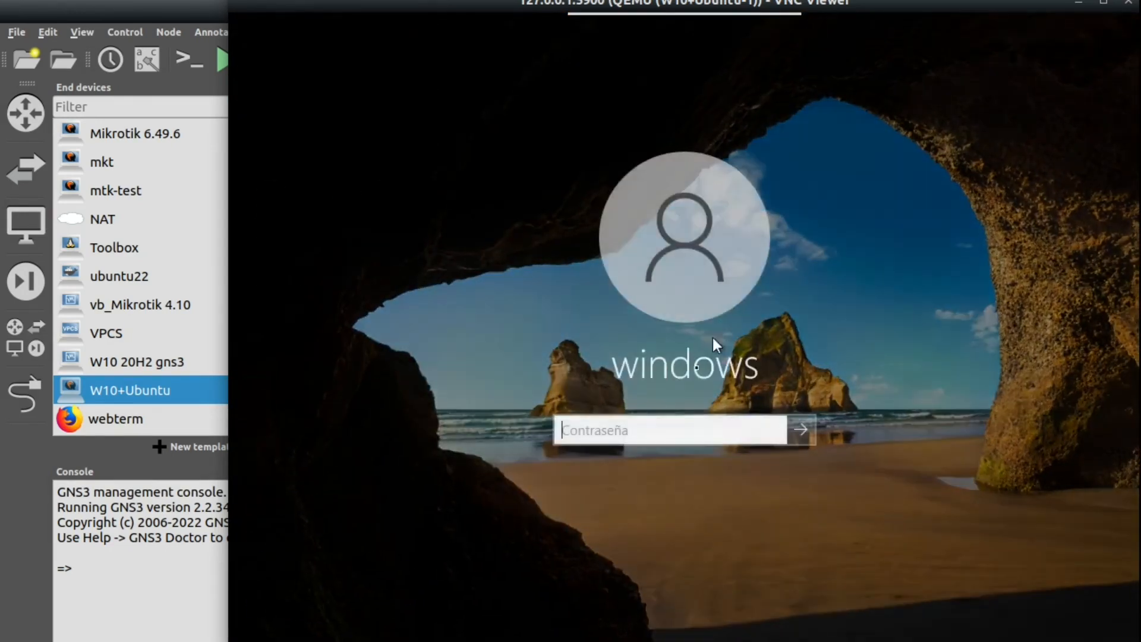
text(•••••••)
key(Return)
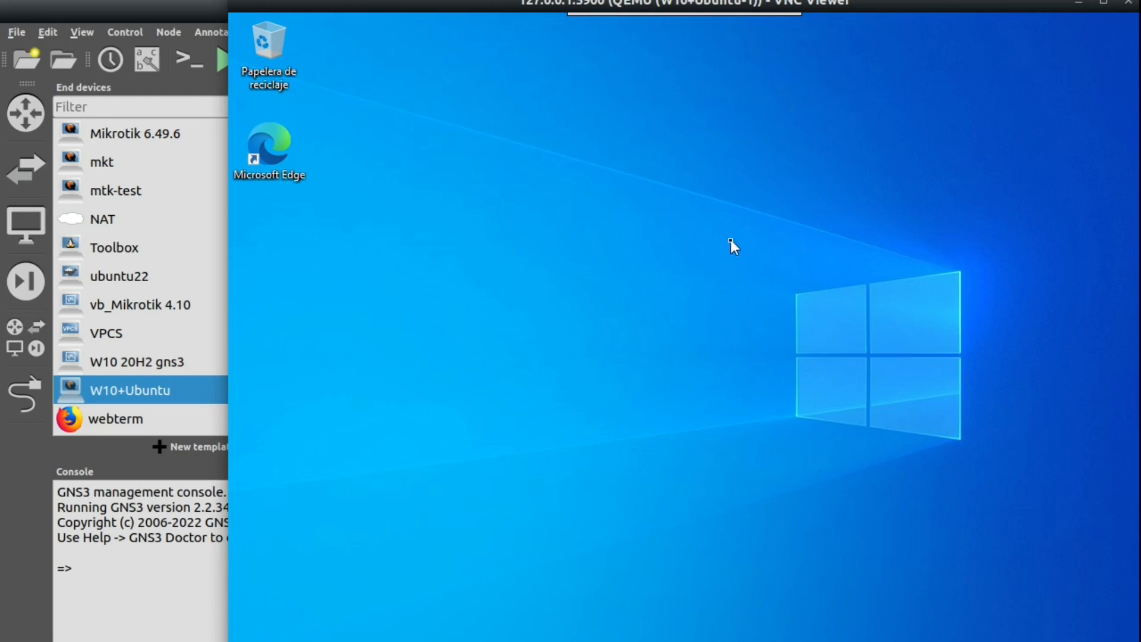
Shut down Windows via Start > Power > Apagar and close the VNC console.
key(super)
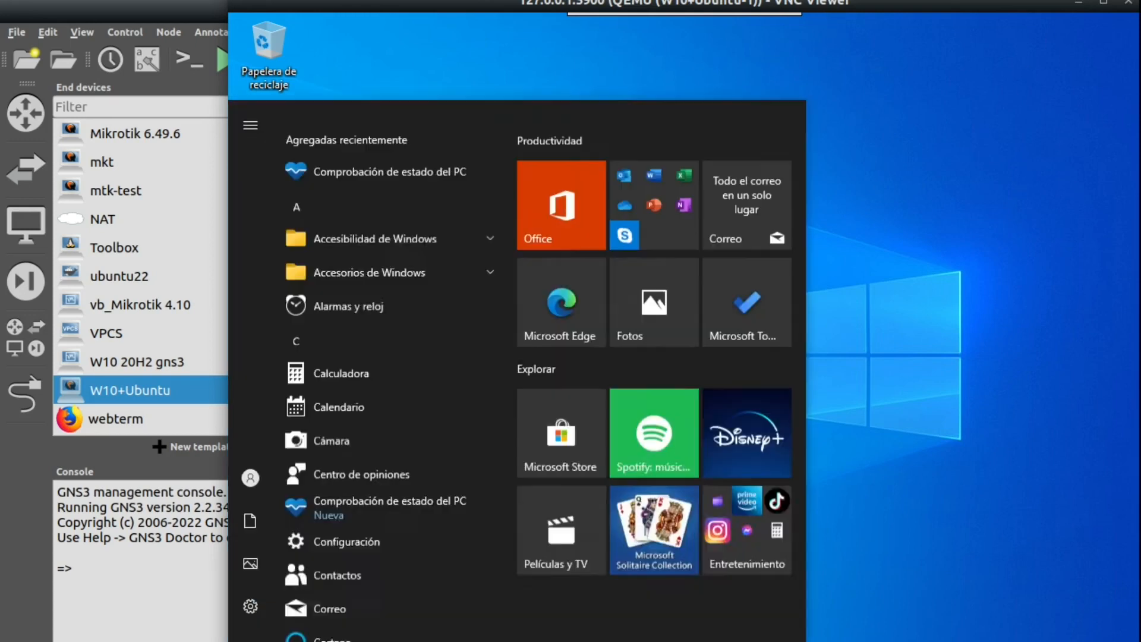
click(250, 636)
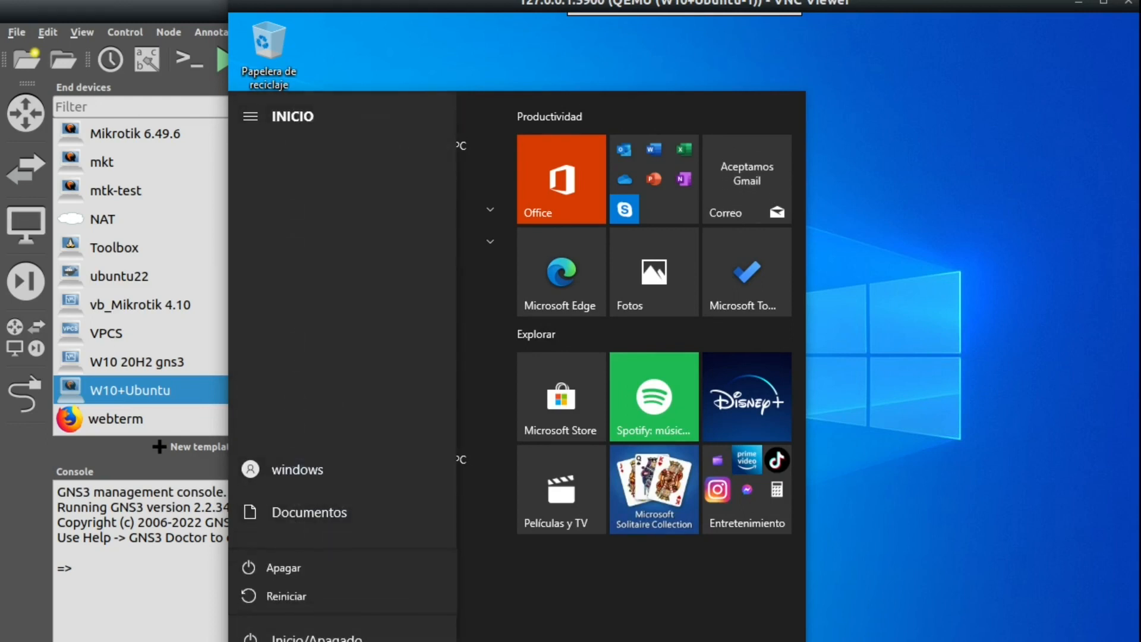
click(279, 569)
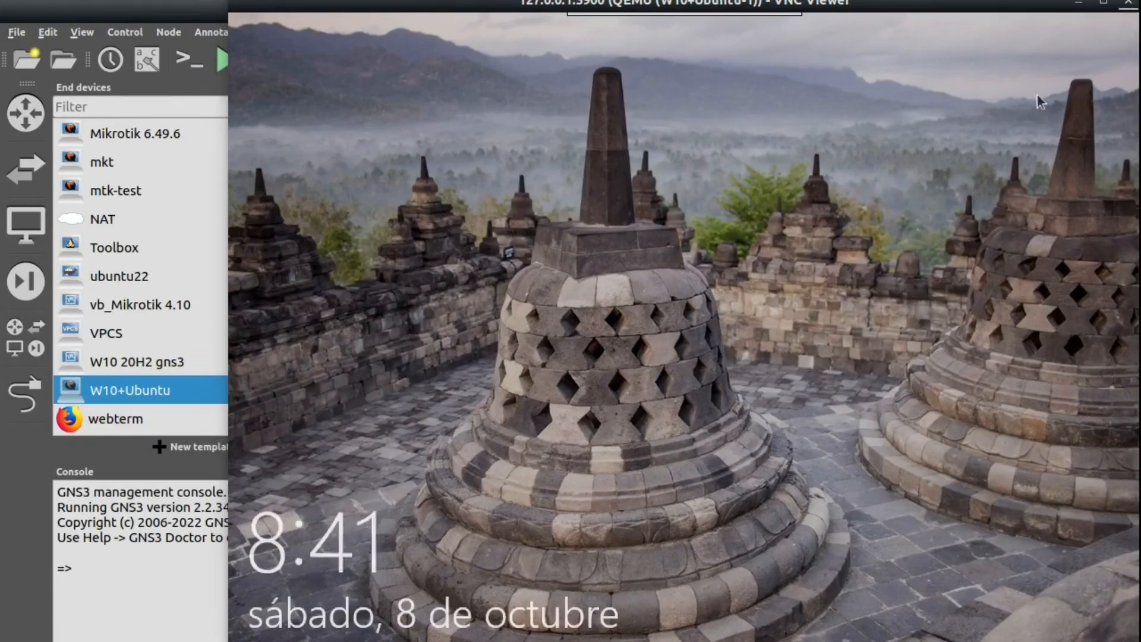
click(1128, 3)
Stop the W10+Ubuntu-1 node and delete it from the project.
right_click(500, 293)
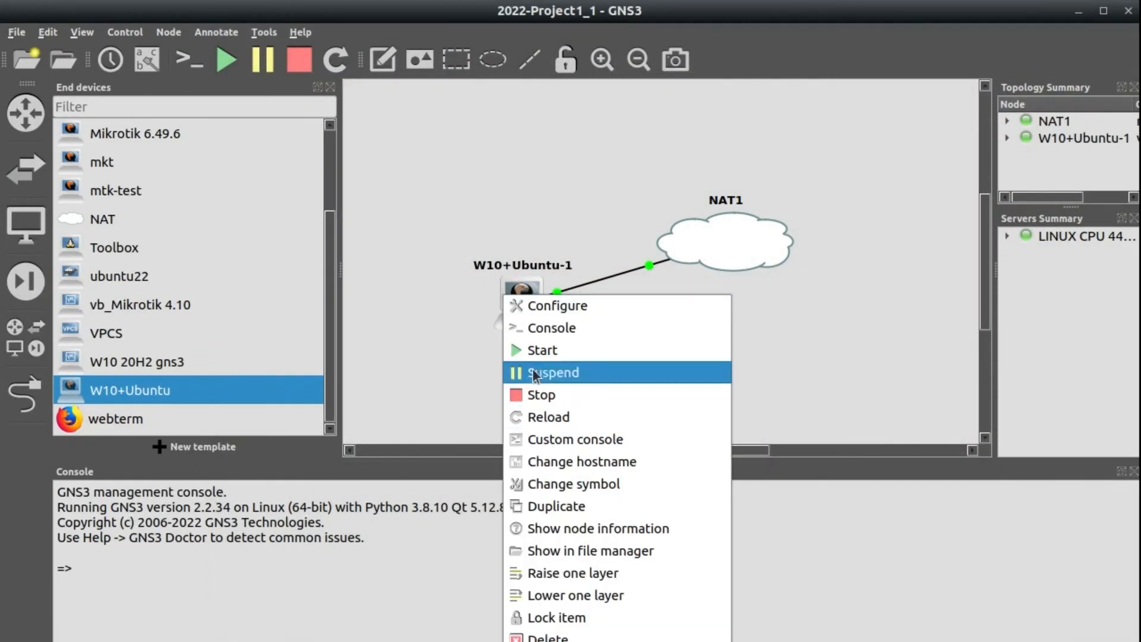
click(529, 394)
right_click(525, 315)
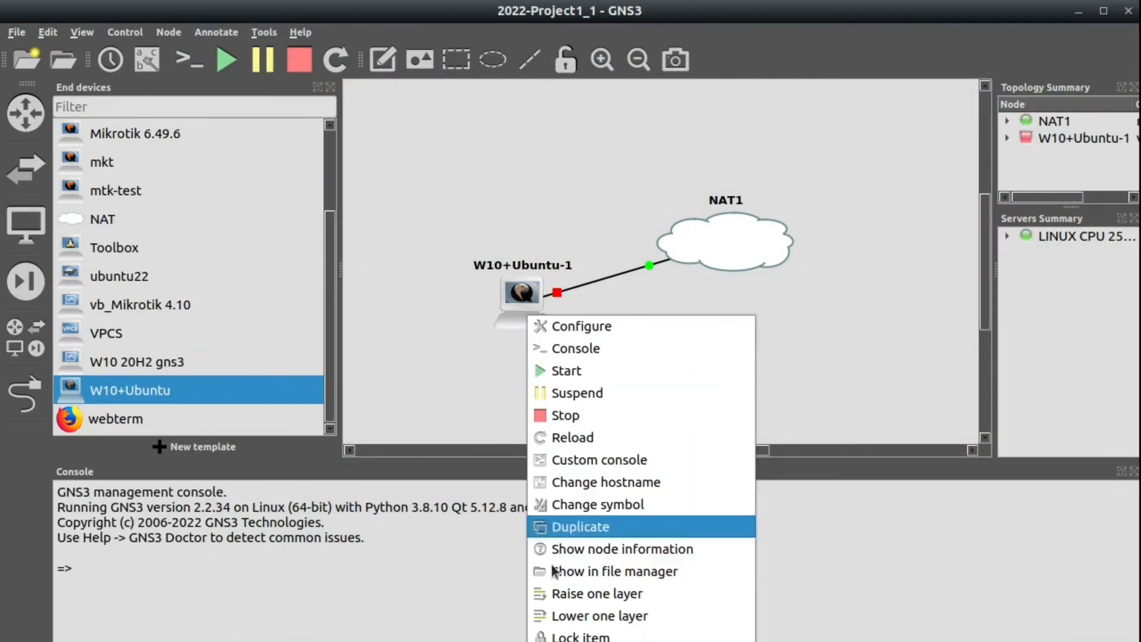
click(558, 641)
click(707, 368)
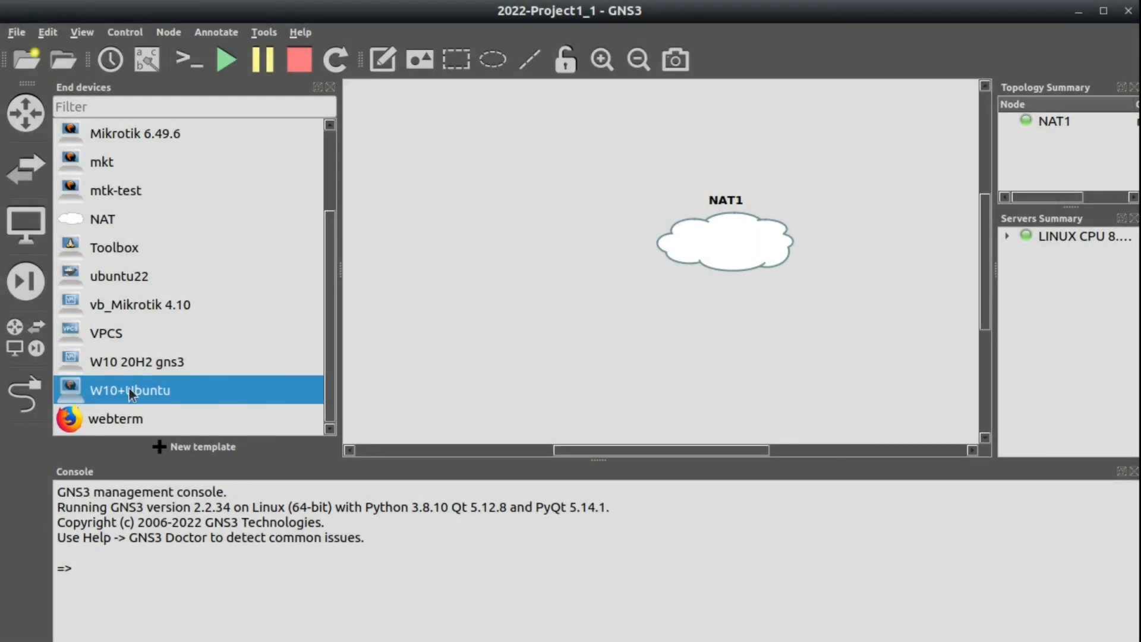
Review the W10+Ubuntu template's -vga std QEMU option in Advanced settings and accept.
right_click(131, 386)
click(178, 416)
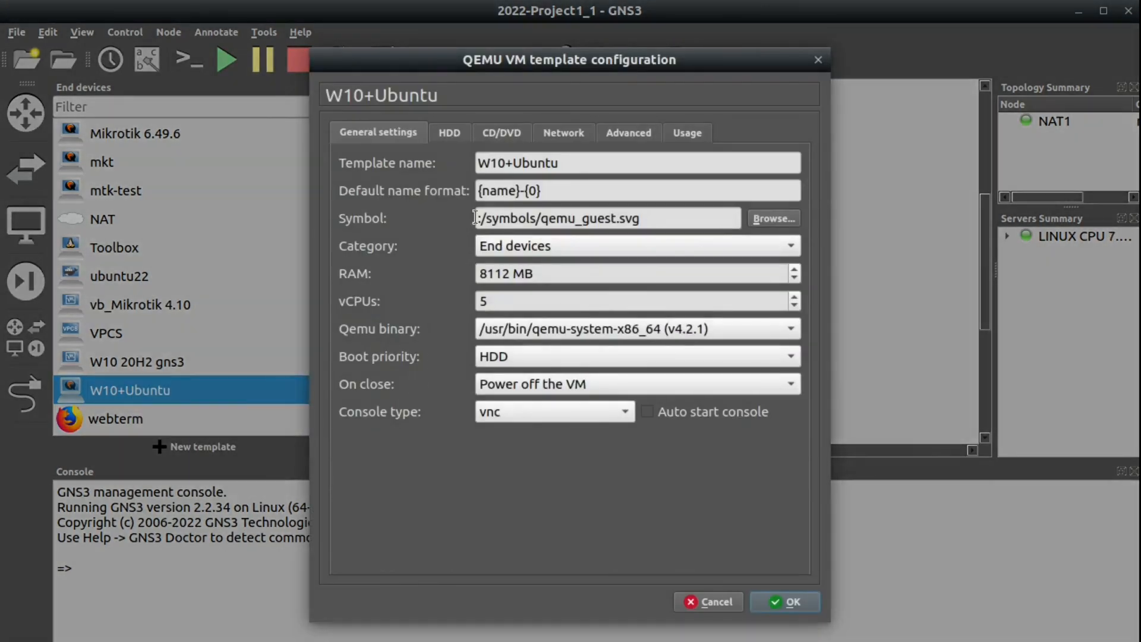
click(614, 134)
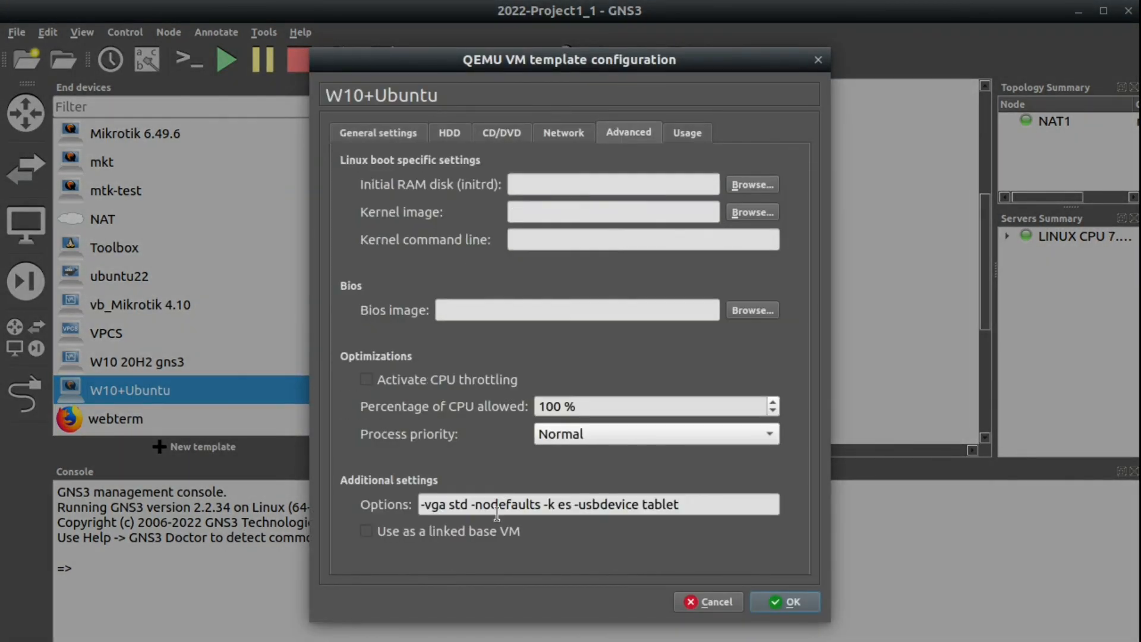
drag(473, 504, 344, 496)
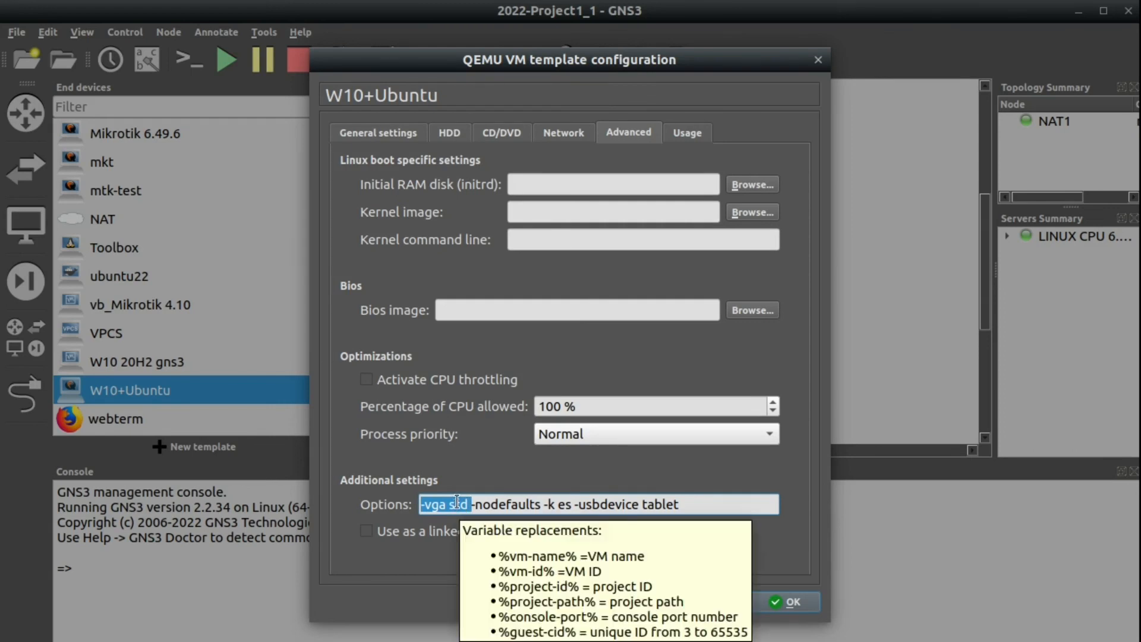
click(761, 602)
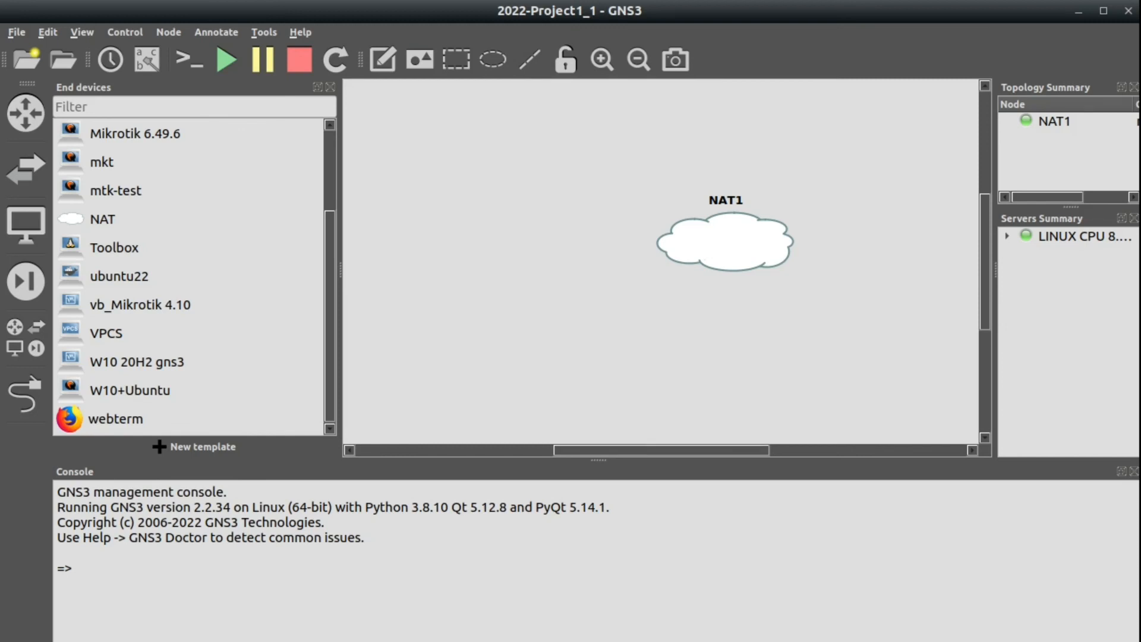